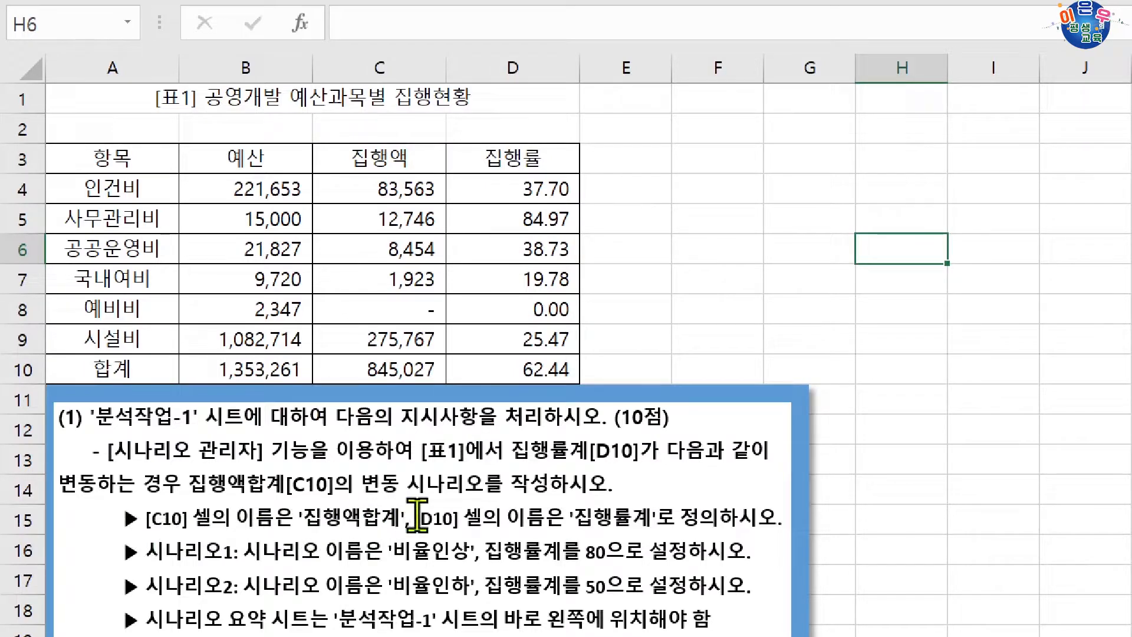
# Define the name 집행액합계 for cell C10, the total of the 집행액 column.
pyautogui.click(369, 369)
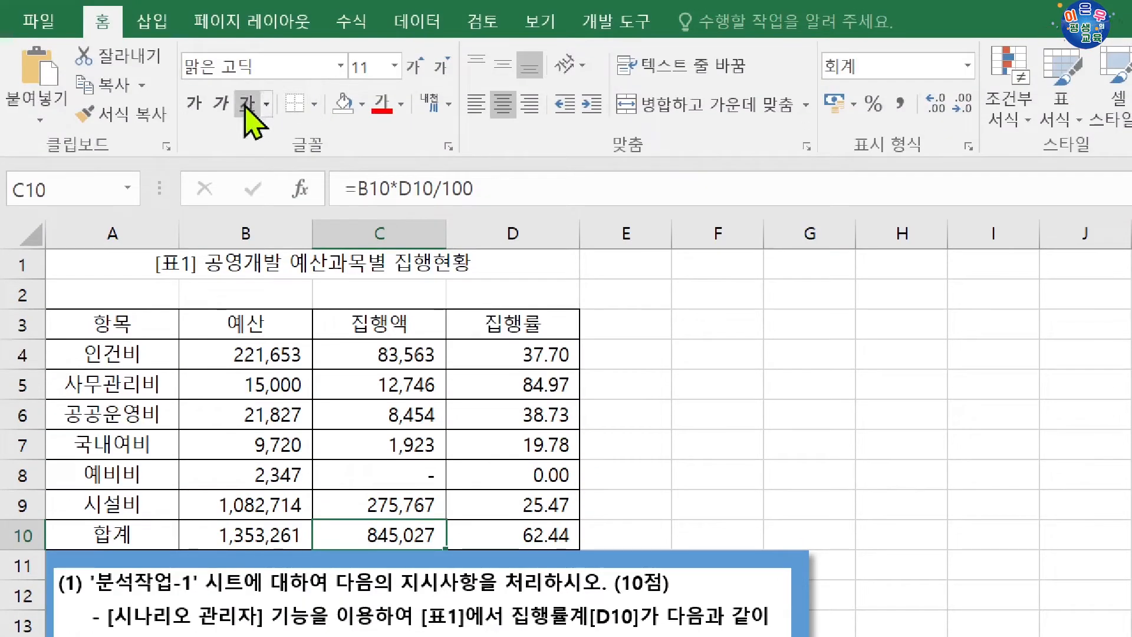
pyautogui.click(60, 183)
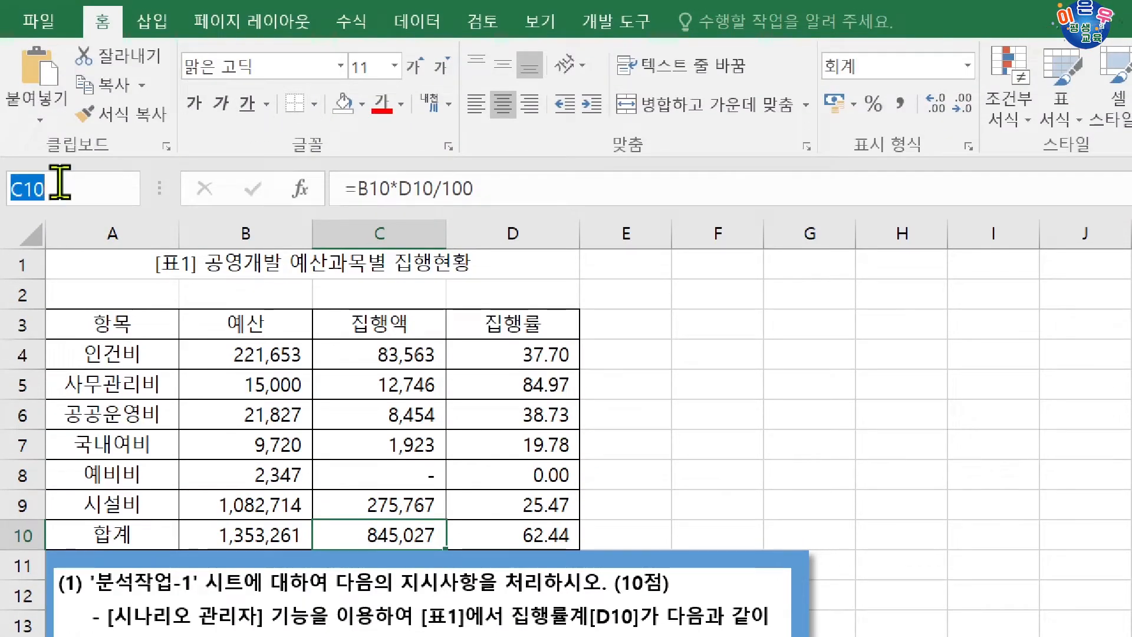
pyautogui.write('집행')
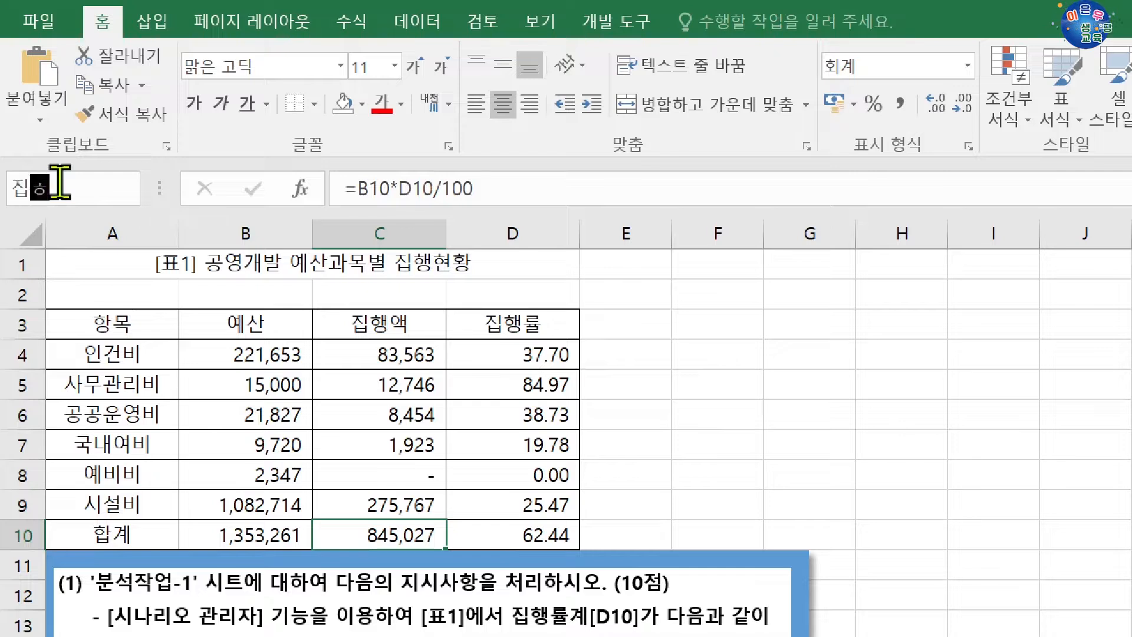
pyautogui.write('액합계')
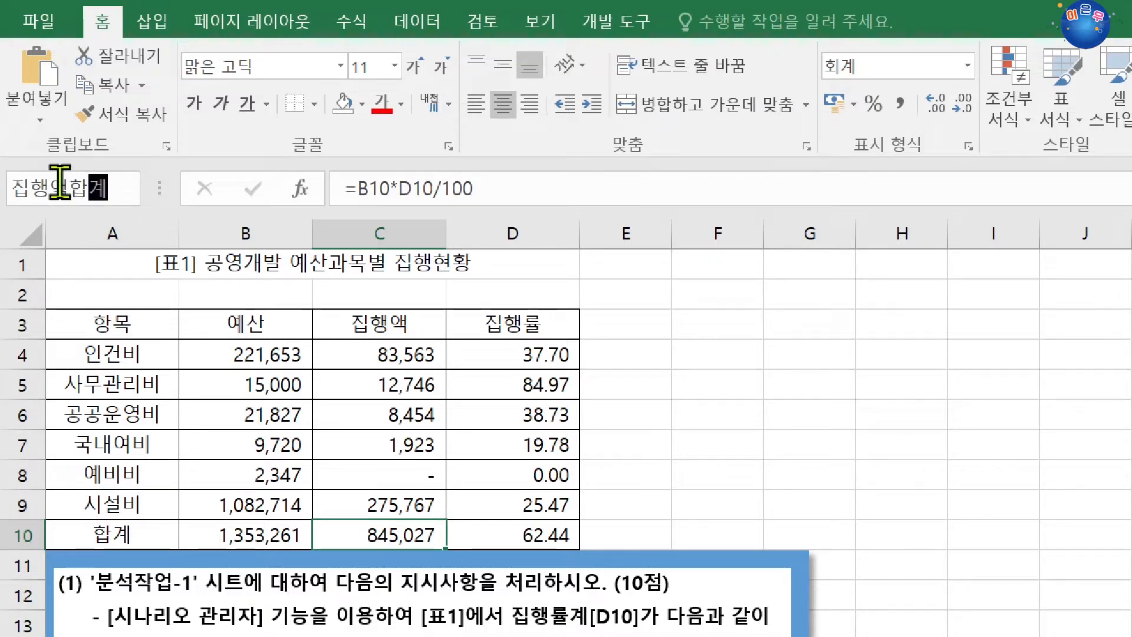
pyautogui.press('Return')
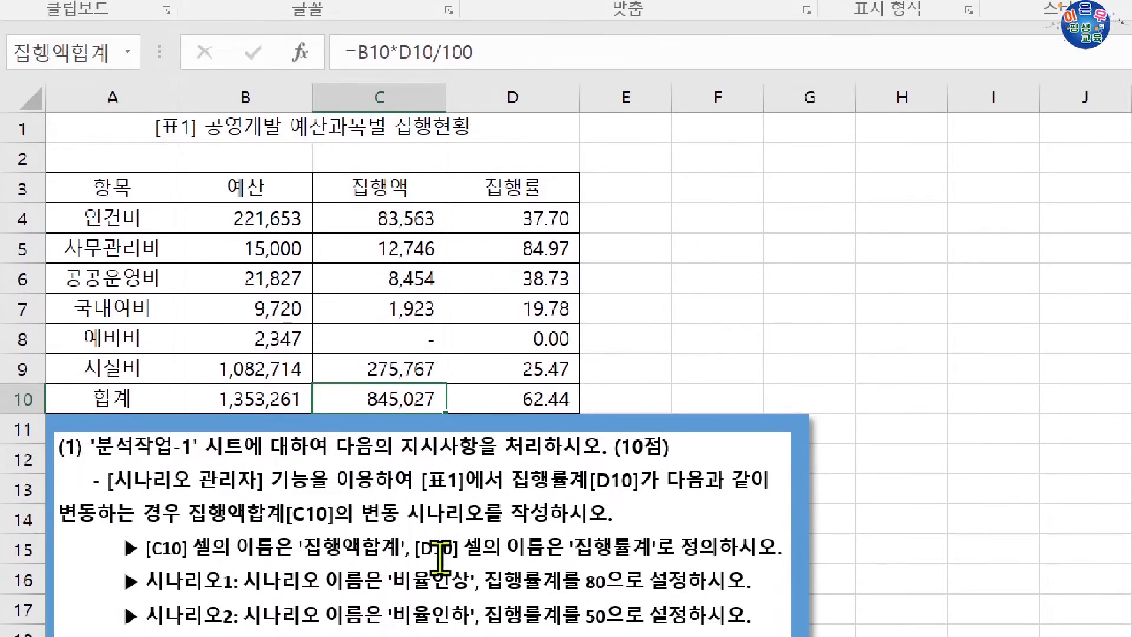
# Define the name 집행율계 for cell D10, the total of the 집행률 column.
pyautogui.click(545, 396)
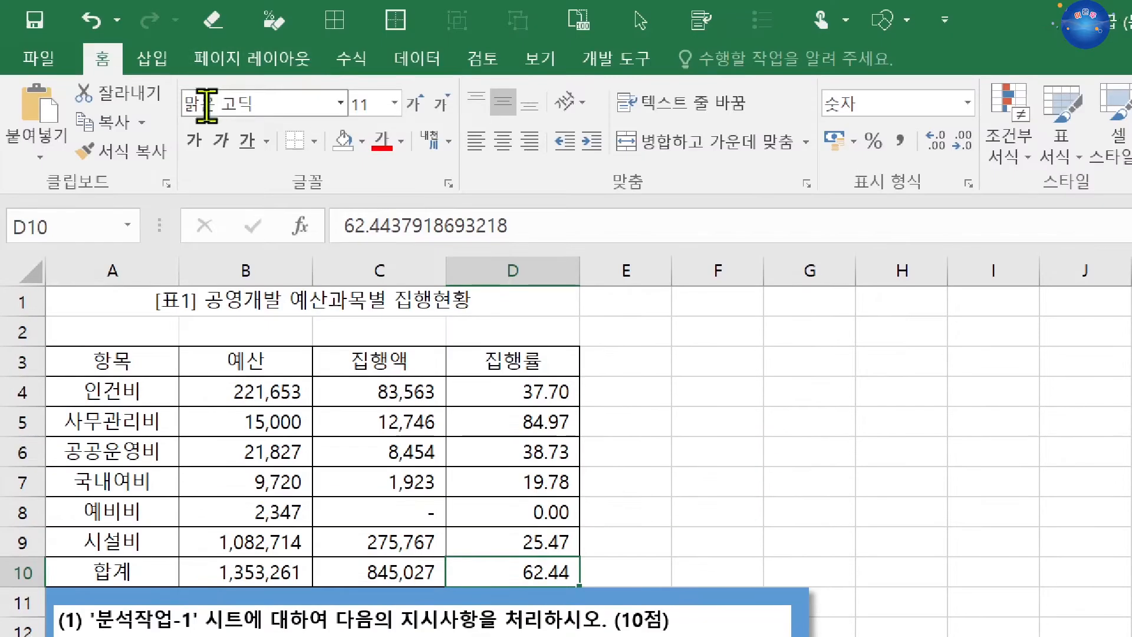
pyautogui.click(98, 224)
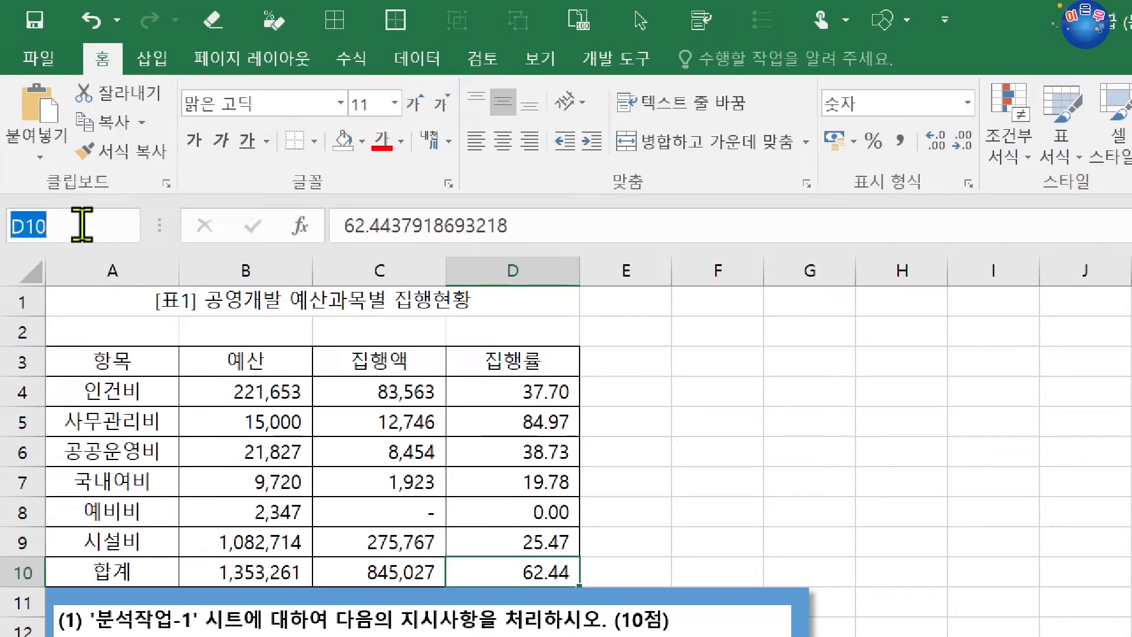
pyautogui.write('집행ㅇ')
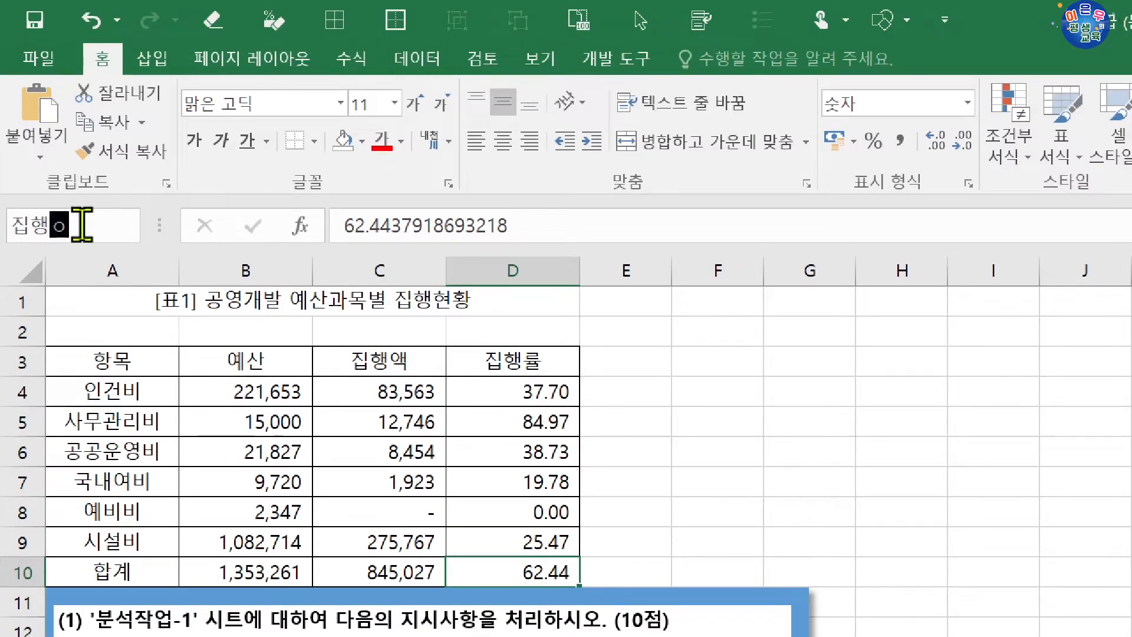
pyautogui.write('계')
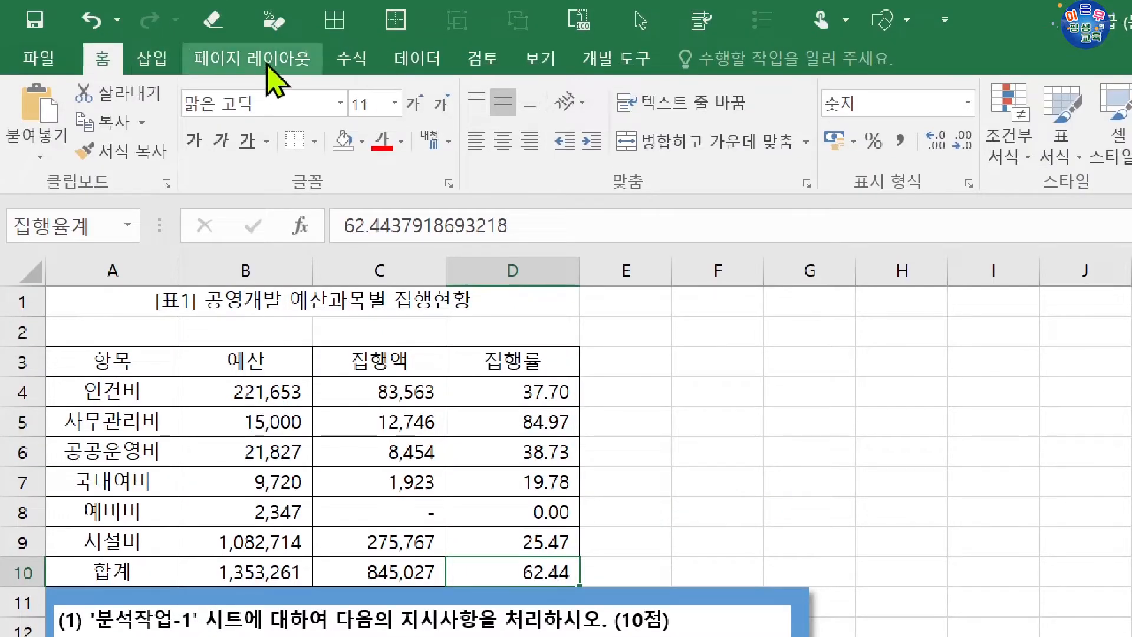
# Correct the defined name of cell D10 to 집행률계 in the Name Manager and close the manager.
pyautogui.click(352, 48)
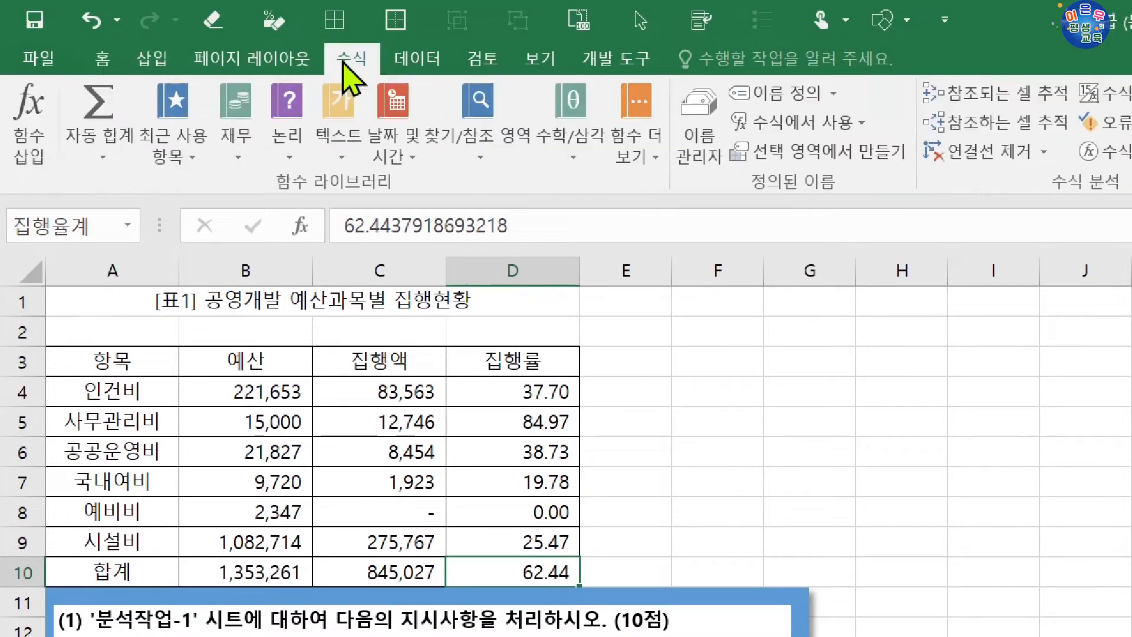
pyautogui.click(715, 118)
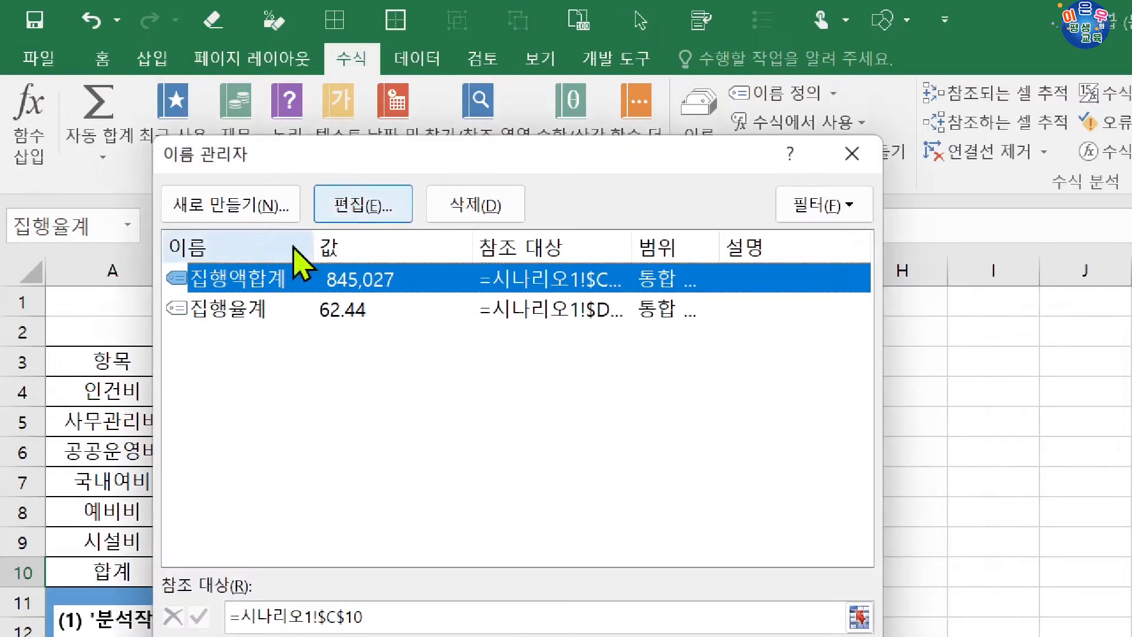
pyautogui.click(254, 309)
pyautogui.click(359, 208)
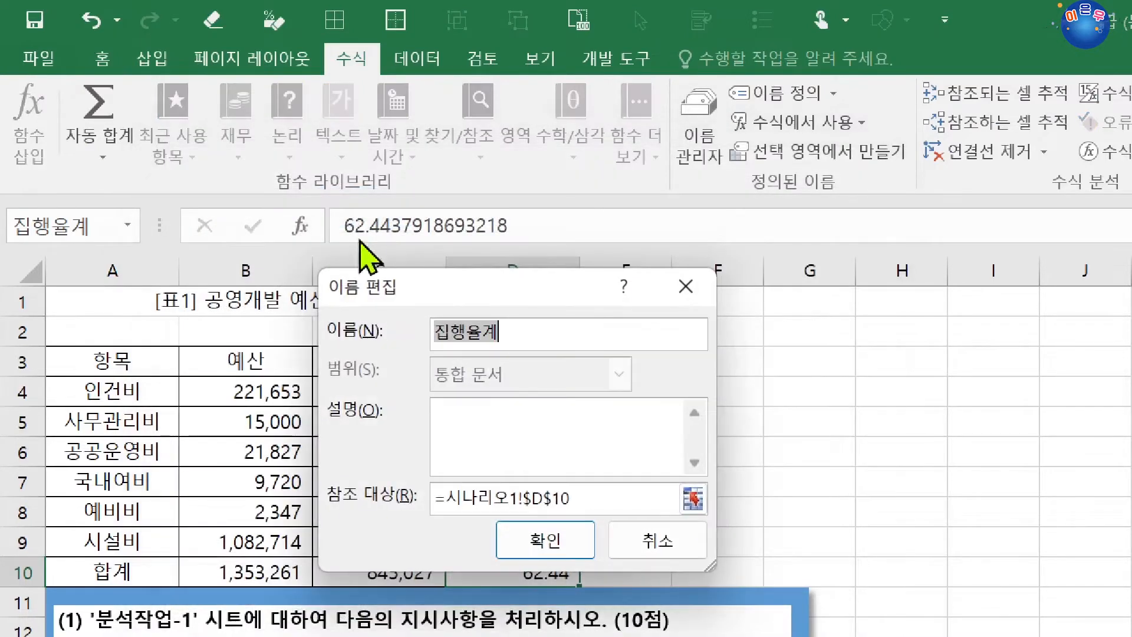
pyautogui.click(481, 333)
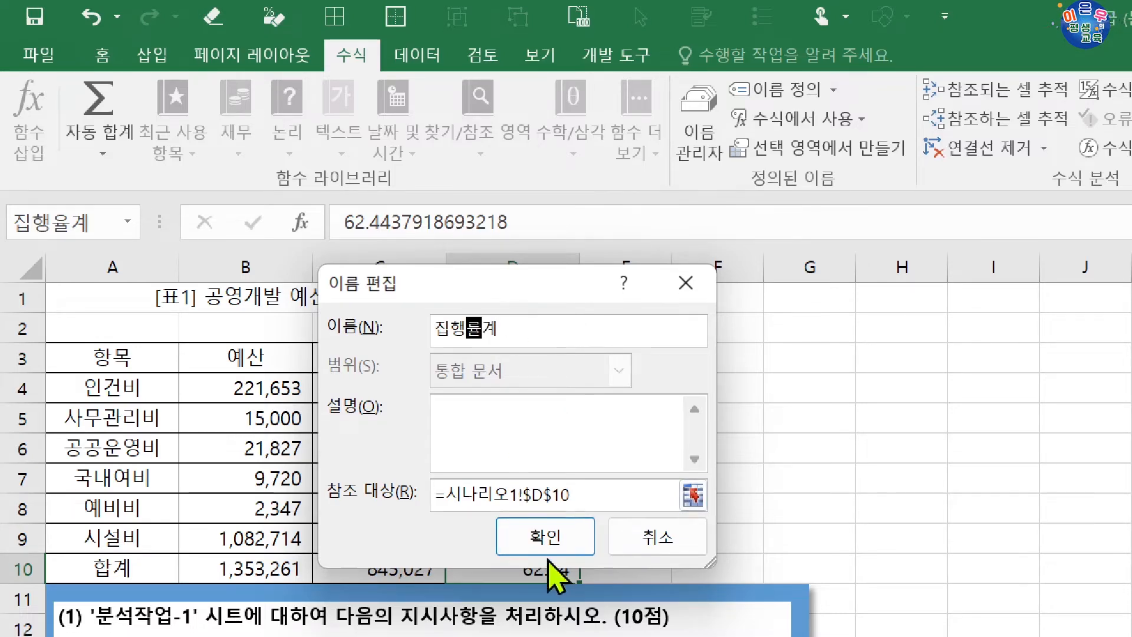
pyautogui.click(543, 540)
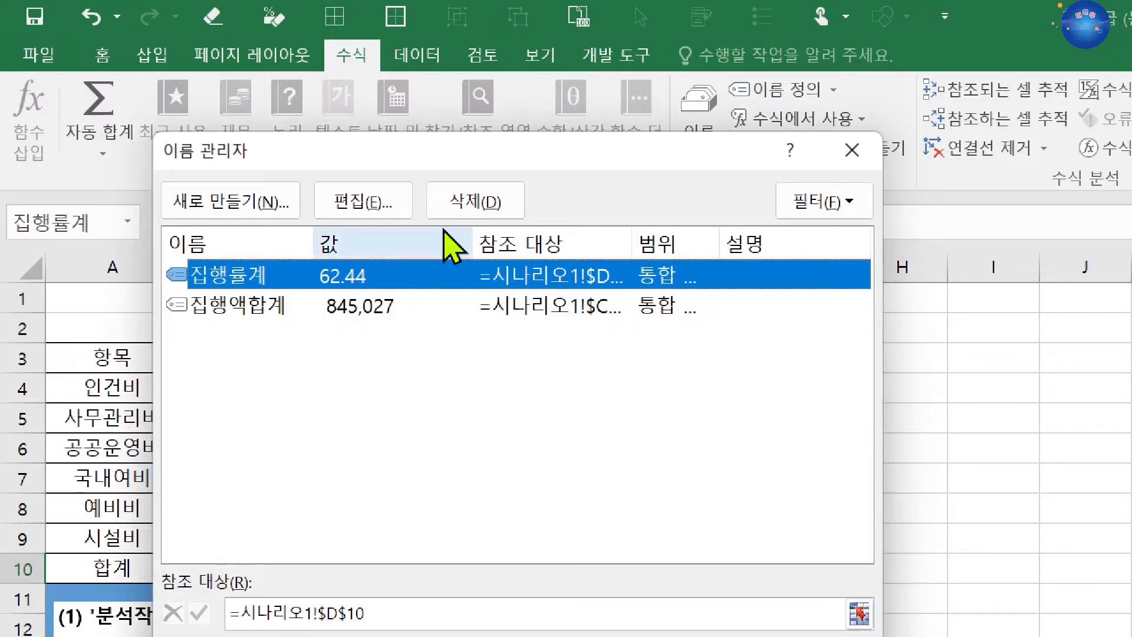
pyautogui.click(851, 151)
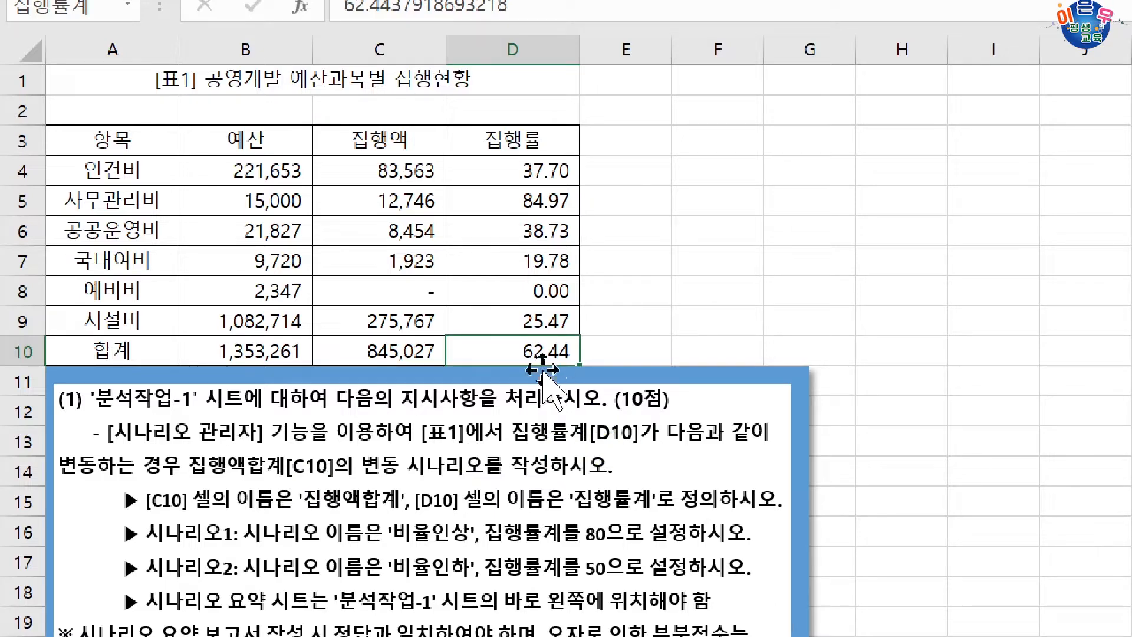
# Start a new scenario for cell D10 in the Scenario Manager and name it 비율인상.
pyautogui.click(510, 353)
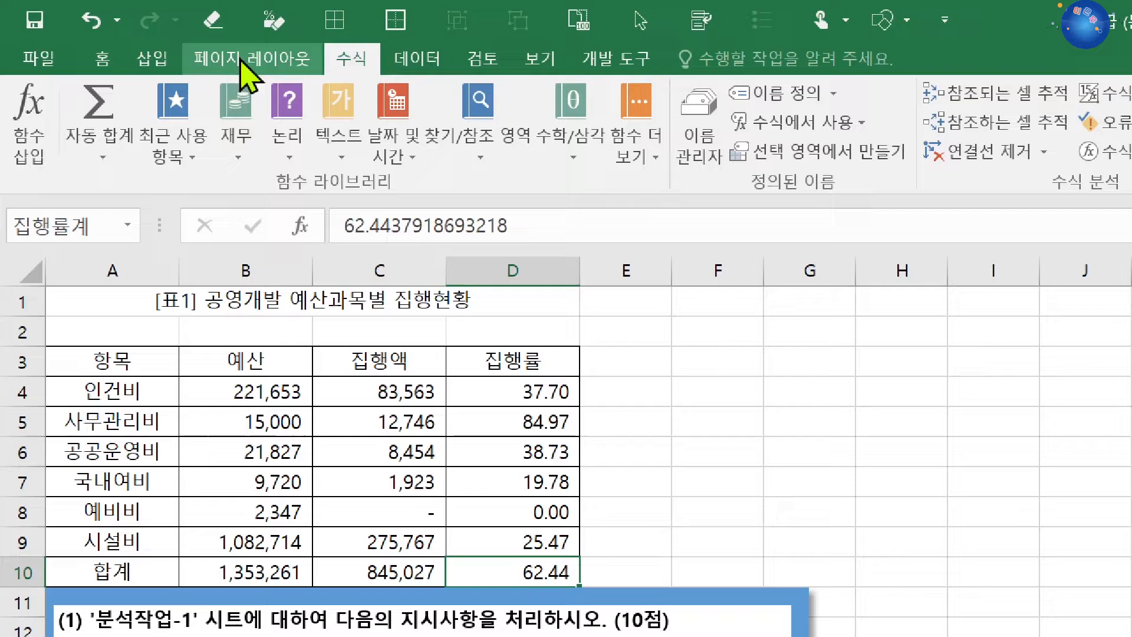
pyautogui.click(443, 59)
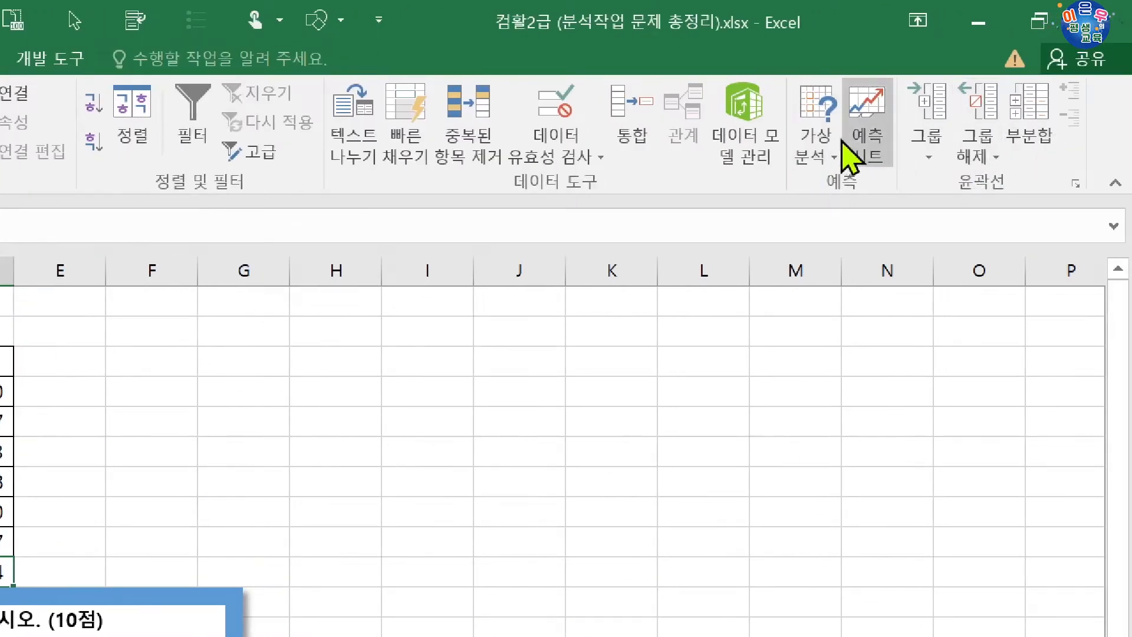
pyautogui.click(813, 150)
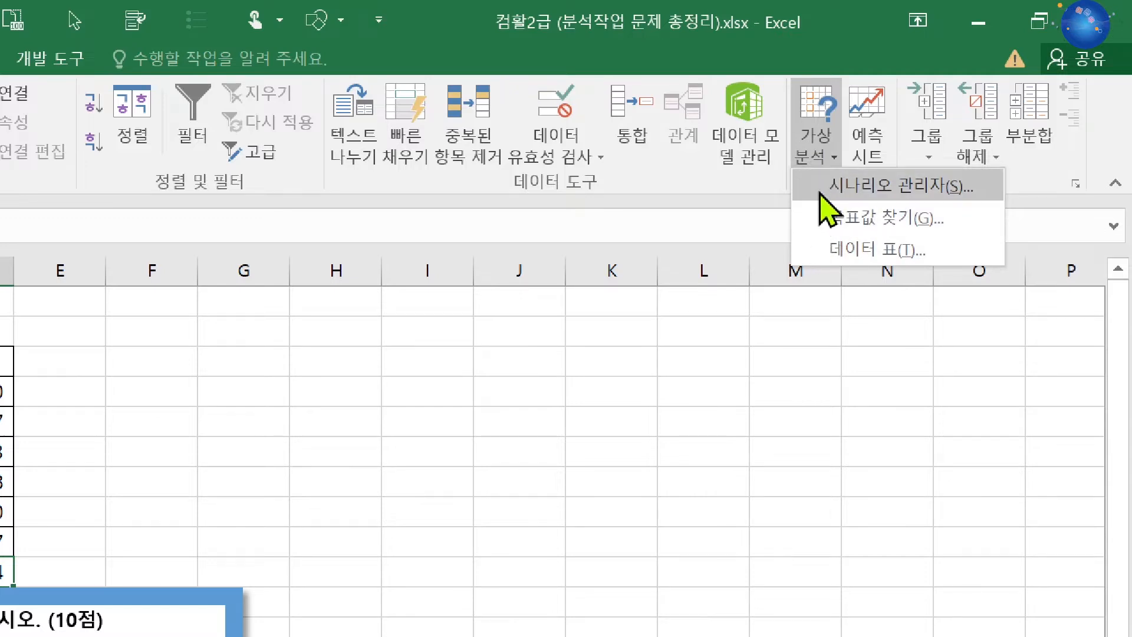
pyautogui.click(969, 187)
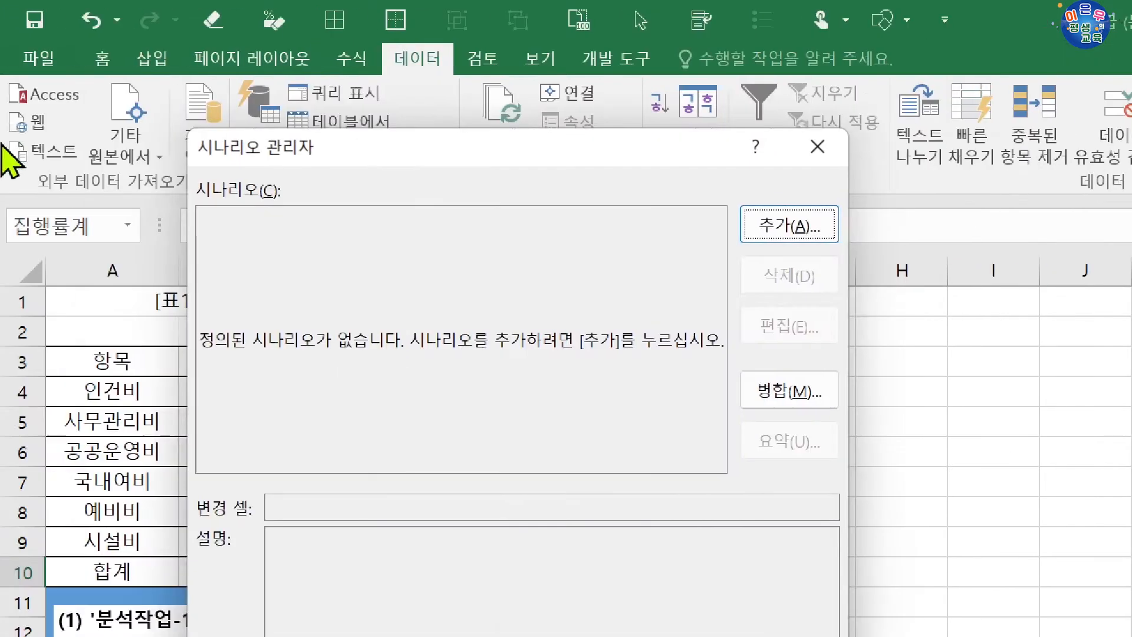
pyautogui.click(784, 230)
pyautogui.moveTo(449, 196); pyautogui.dragTo(624, 240)
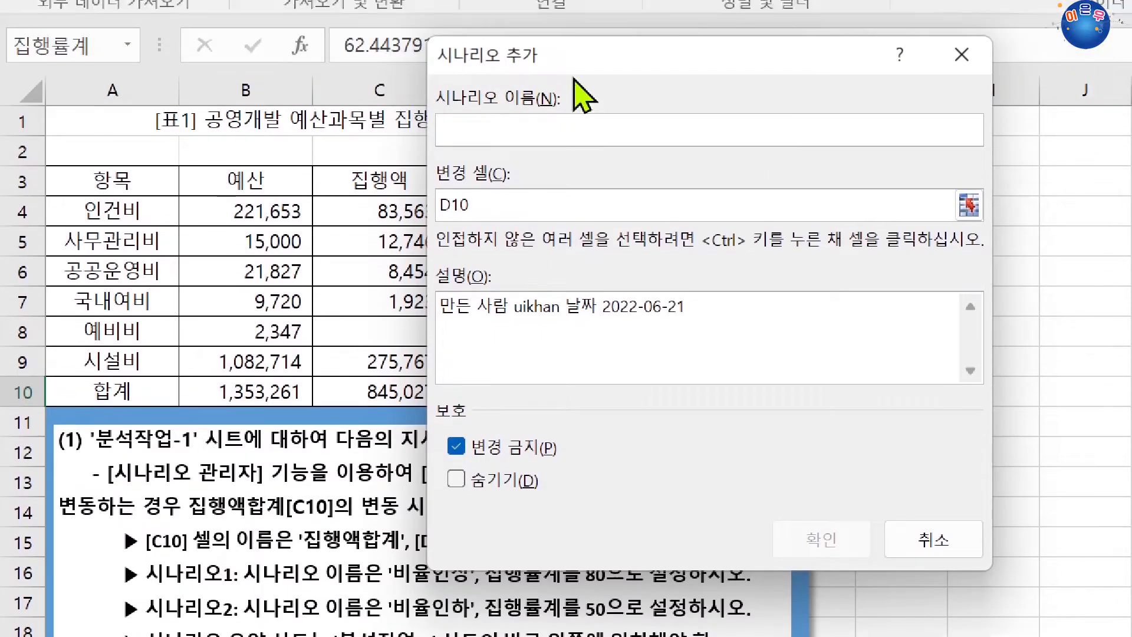
pyautogui.moveTo(584, 97); pyautogui.dragTo(636, 356)
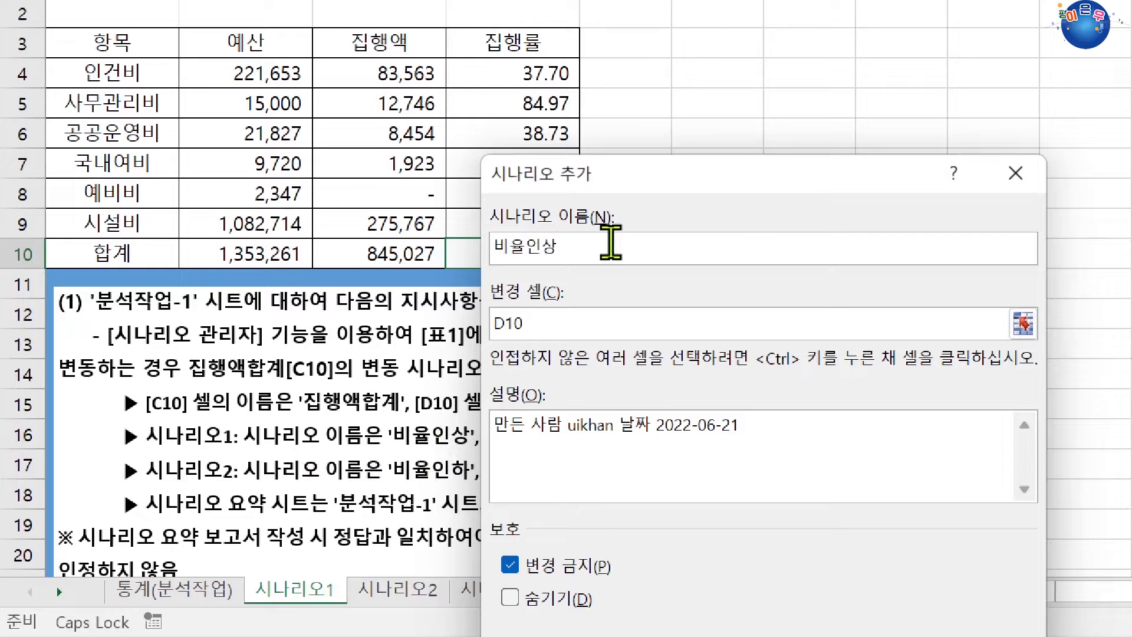
# Pick cell D10 on the sheet as the changing cell of the 비율인상 scenario.
pyautogui.moveTo(627, 182); pyautogui.dragTo(739, 187)
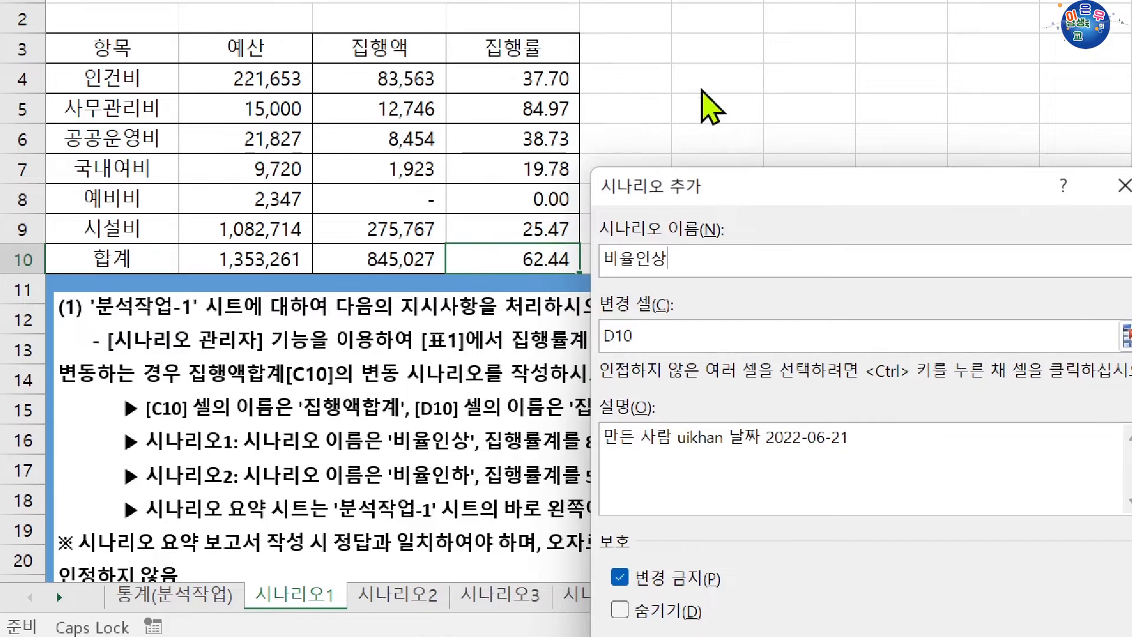
pyautogui.click(715, 139)
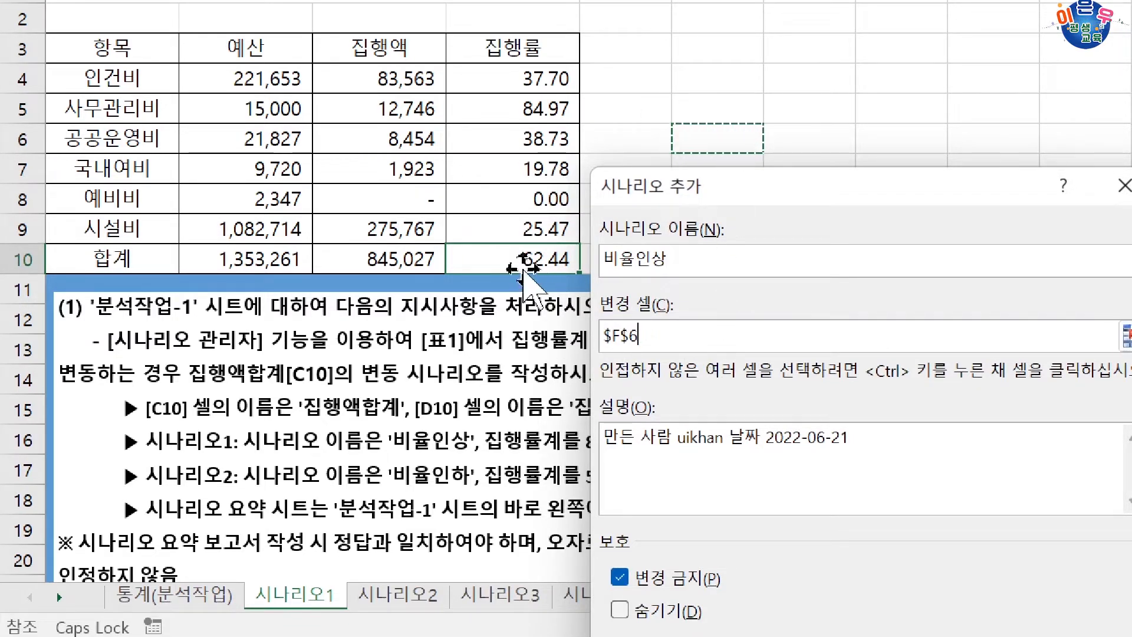
pyautogui.click(518, 257)
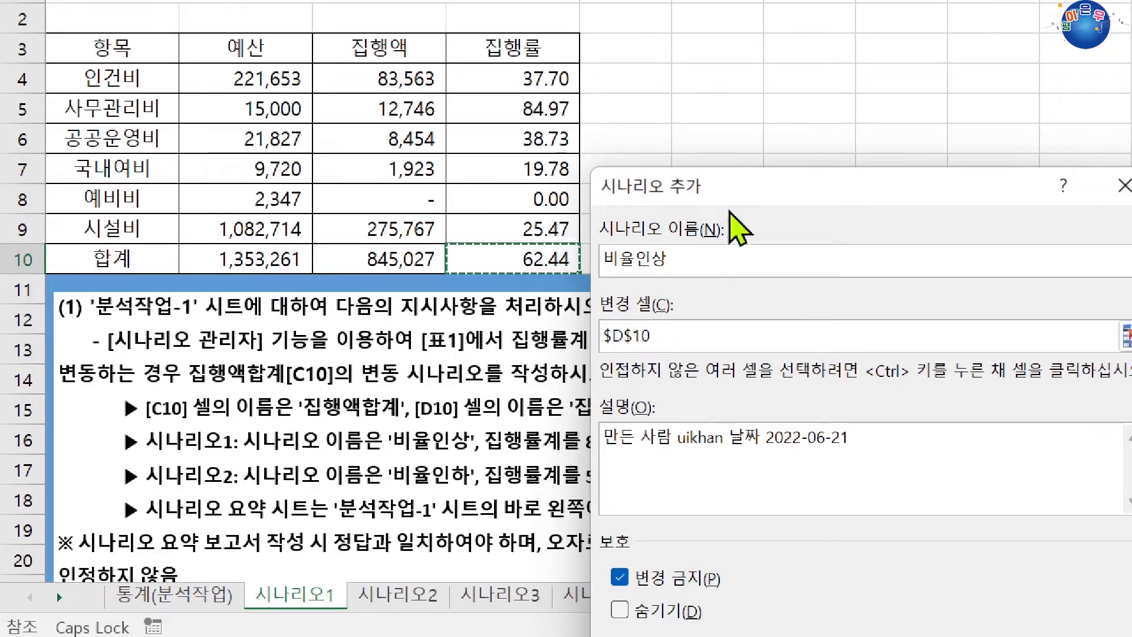
pyautogui.moveTo(738, 190); pyautogui.dragTo(551, 121)
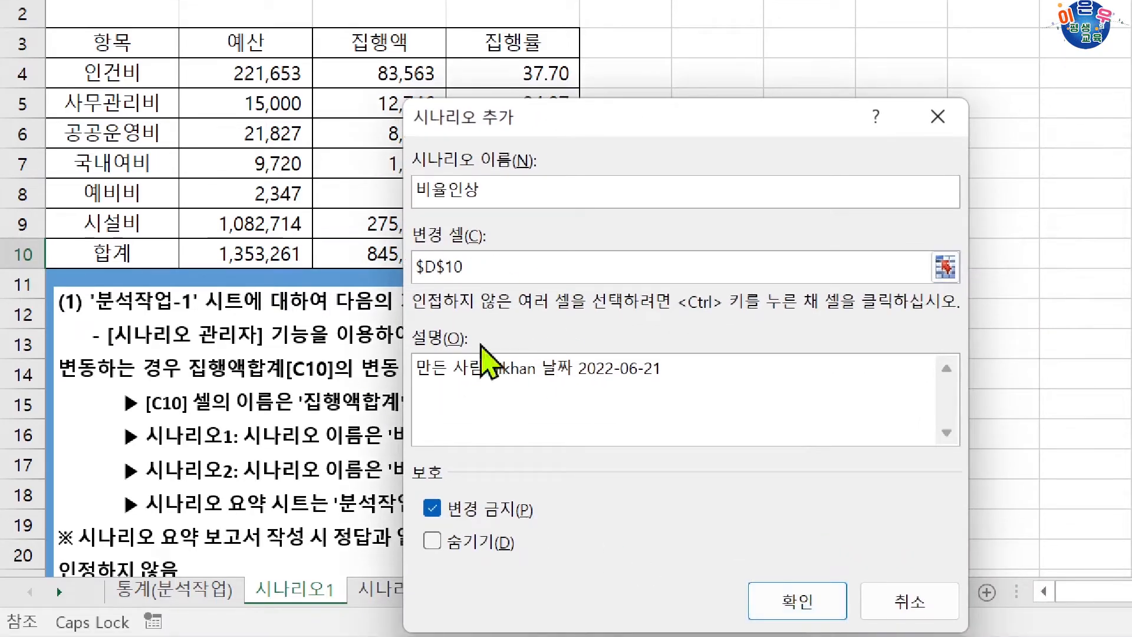
# Set 집행률계 to 80 for the 비율인상 scenario and continue with adding another scenario.
pyautogui.click(764, 606)
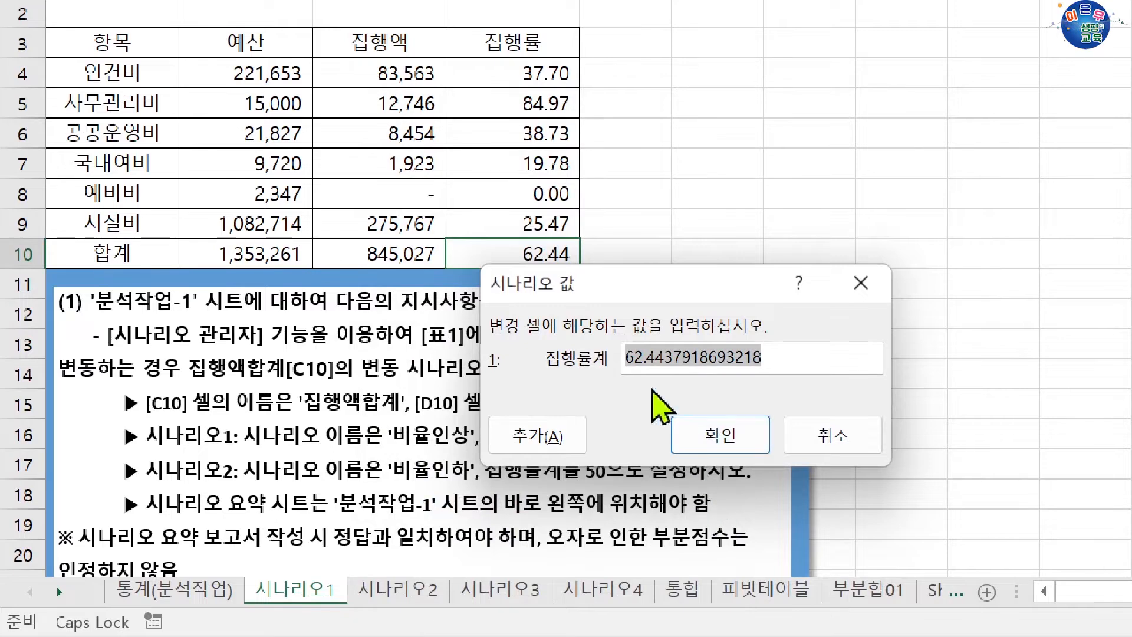
pyautogui.moveTo(614, 296); pyautogui.dragTo(736, 363)
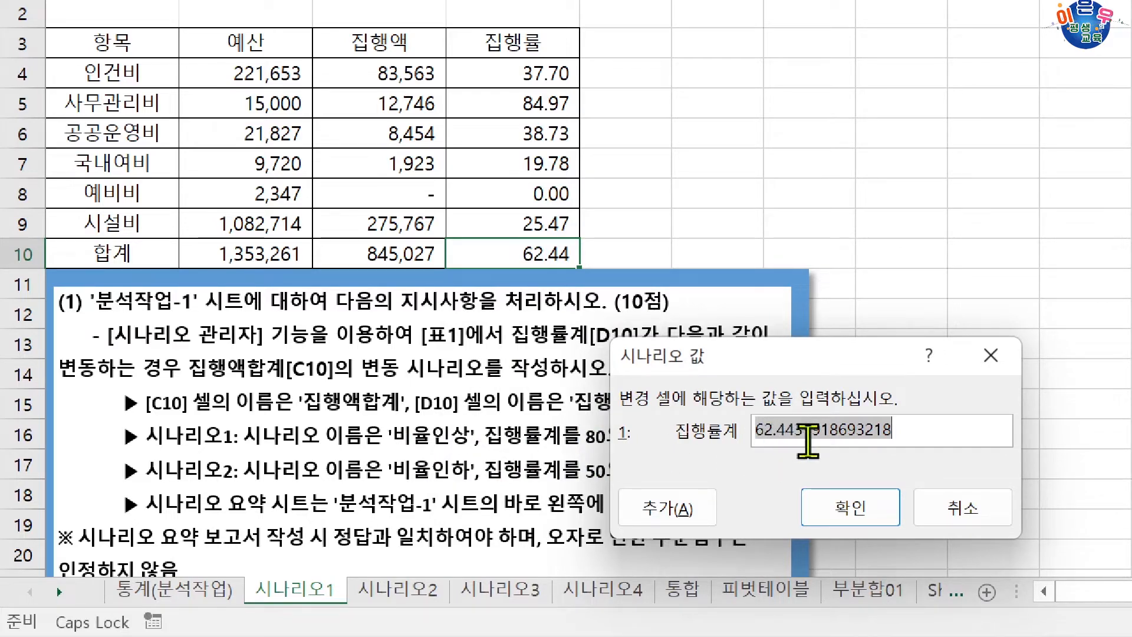
pyautogui.write('80')
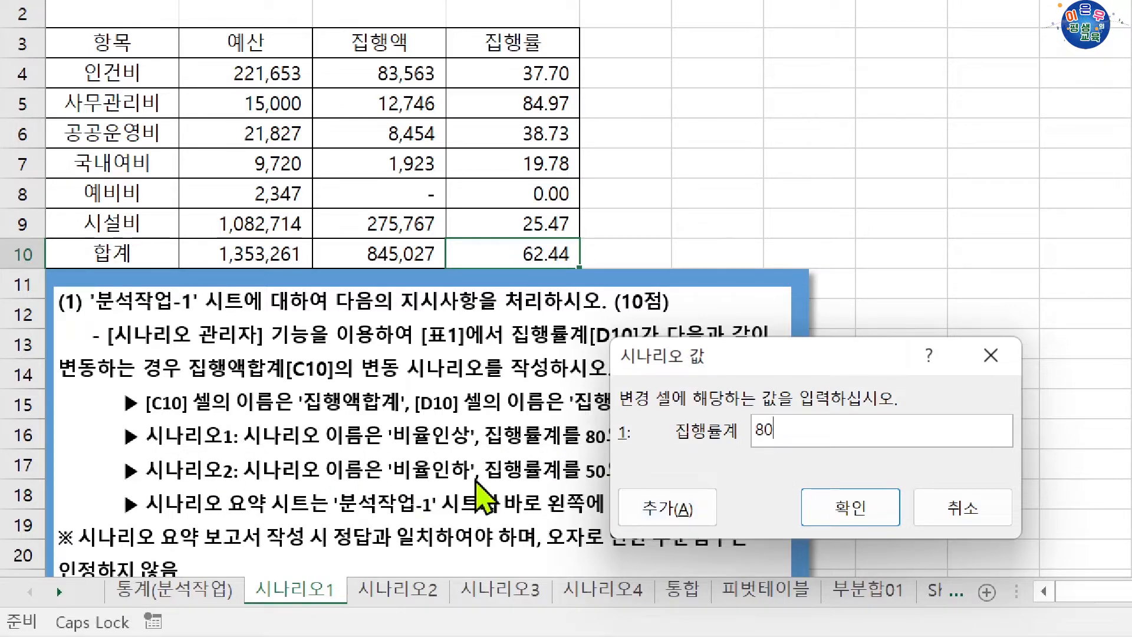
pyautogui.click(638, 502)
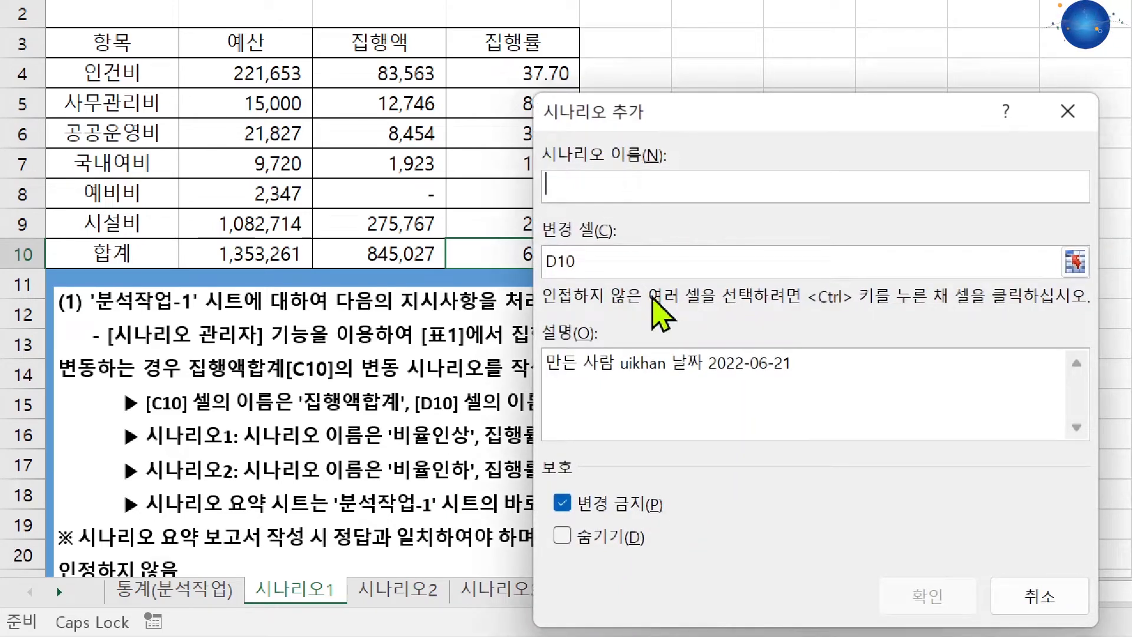
# Name the second scenario 비율인하 with changing cell D10, set its 집행률계 value to 50 and finish adding scenarios.
pyautogui.moveTo(618, 106); pyautogui.dragTo(634, 175)
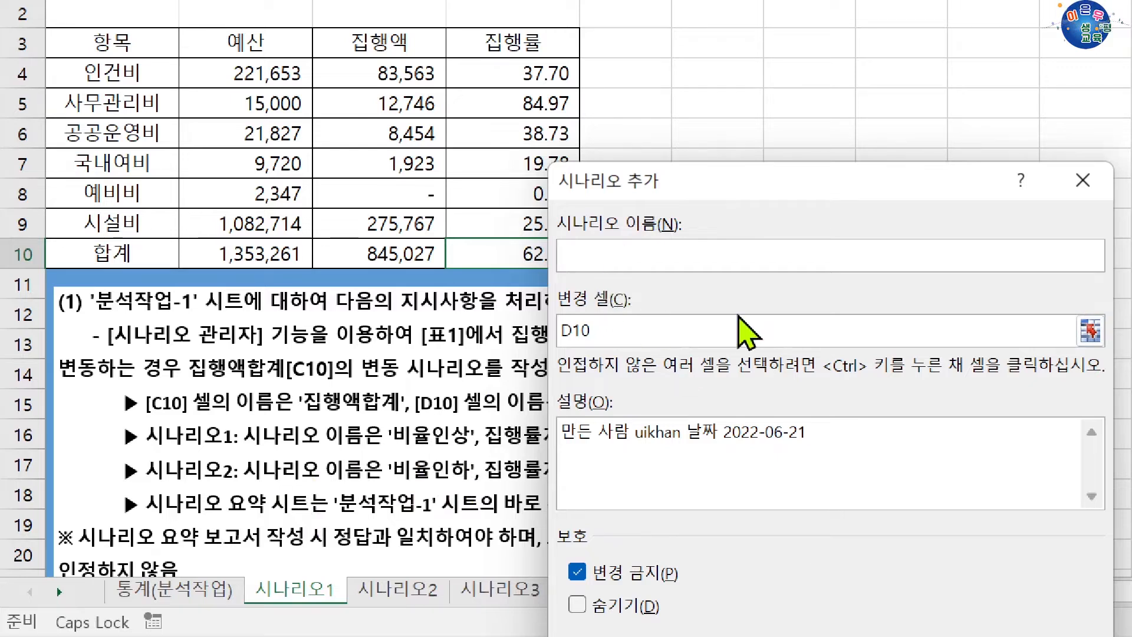
pyautogui.write('율ㅇ')
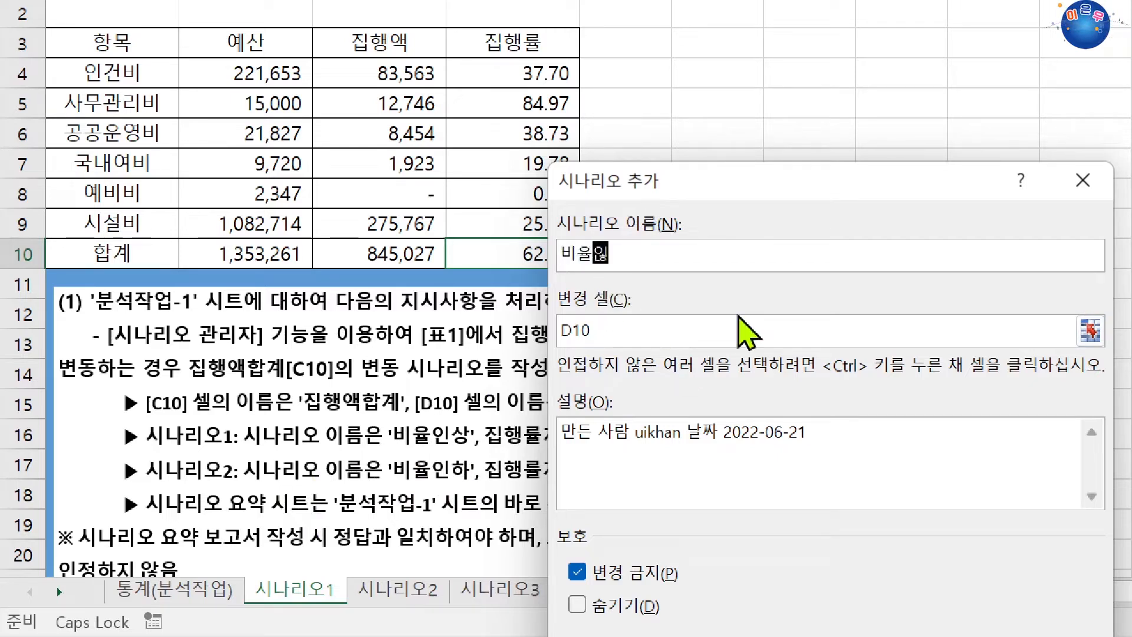
pyautogui.write('하')
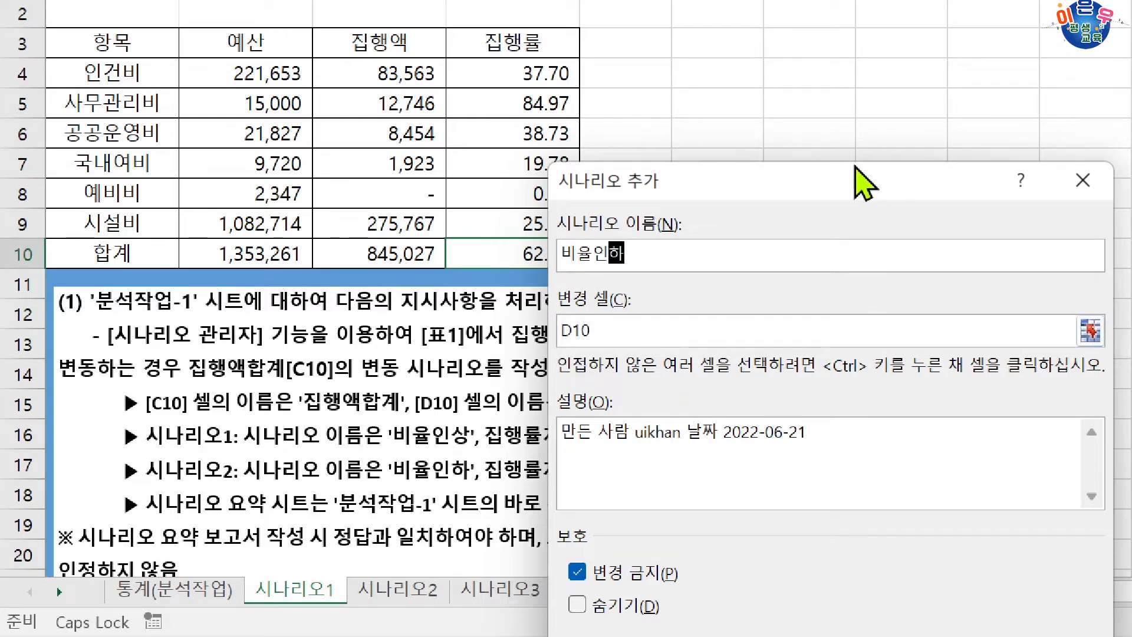
pyautogui.moveTo(861, 182); pyautogui.dragTo(846, 108)
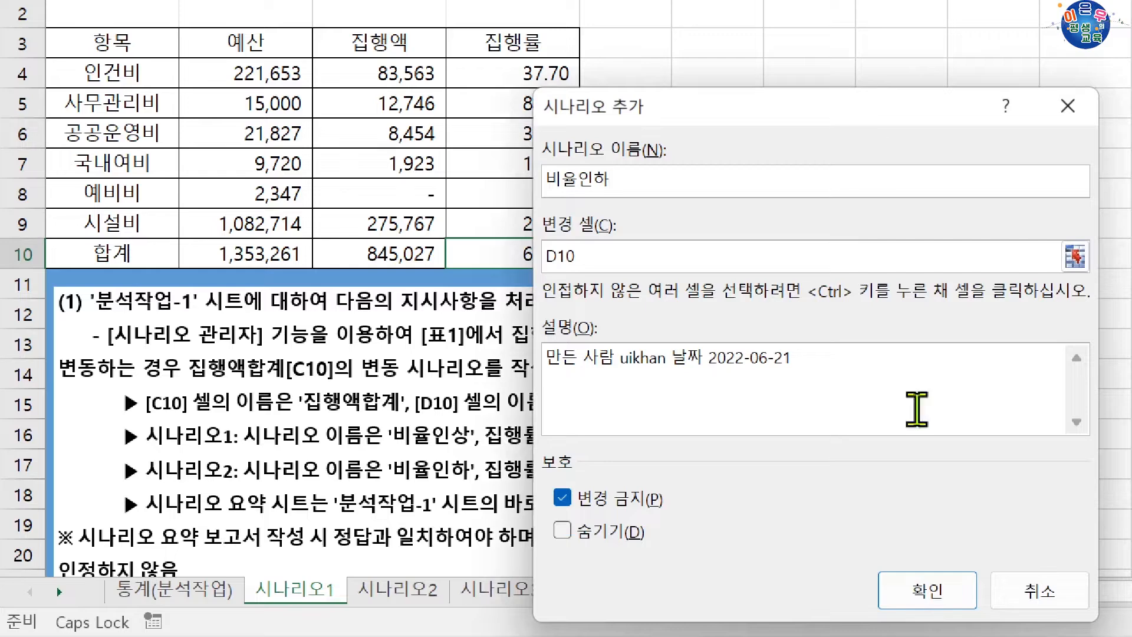
pyautogui.click(939, 591)
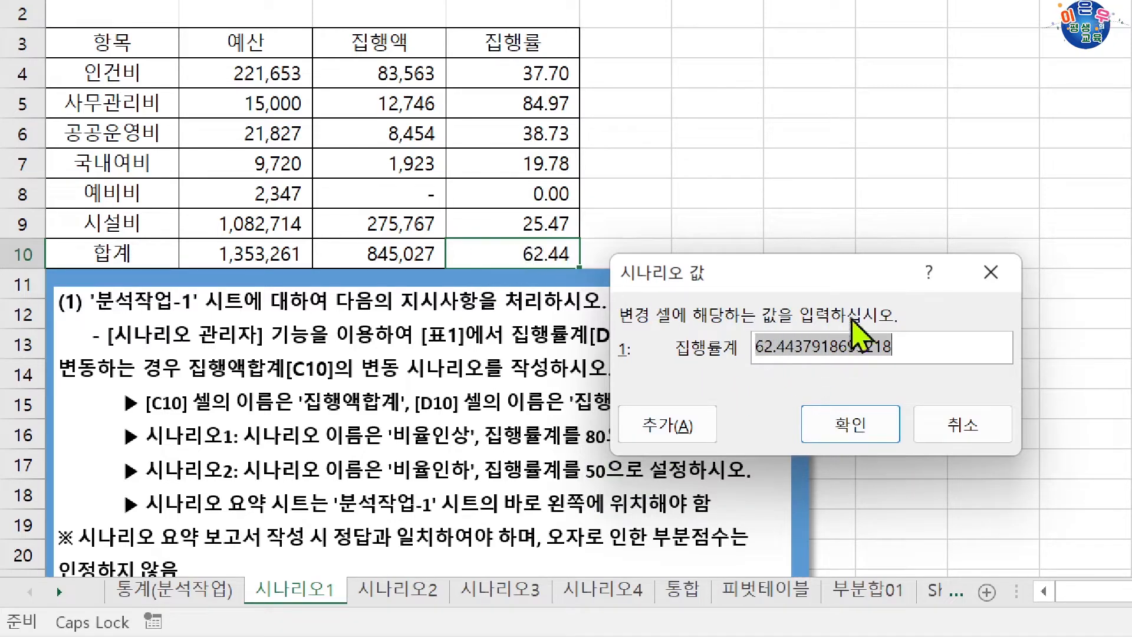
pyautogui.write('50')
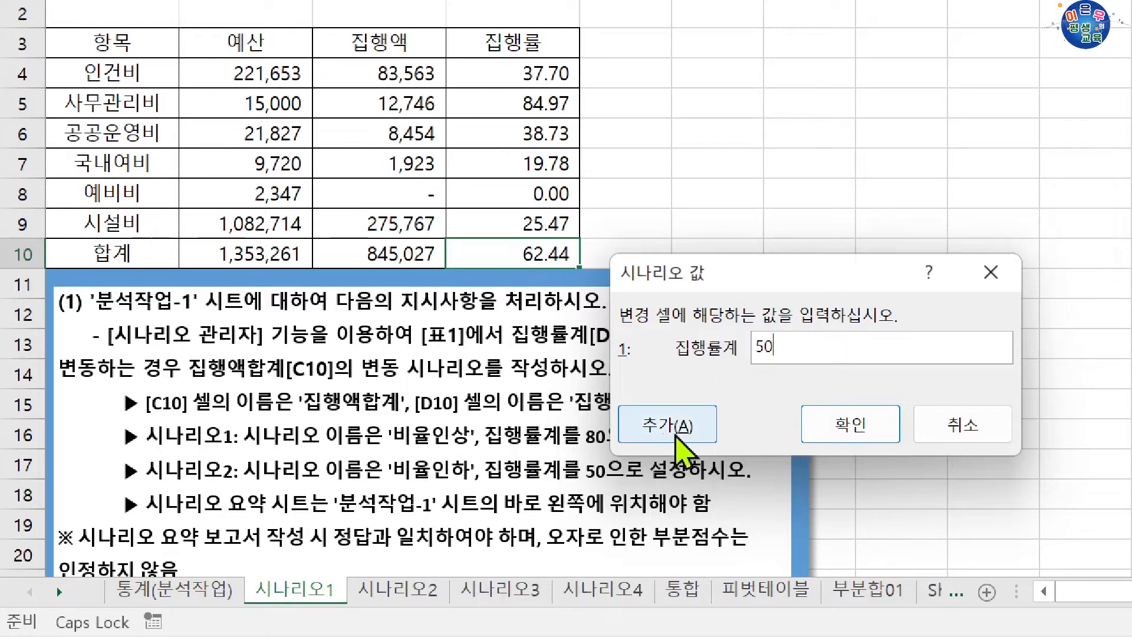
pyautogui.click(849, 425)
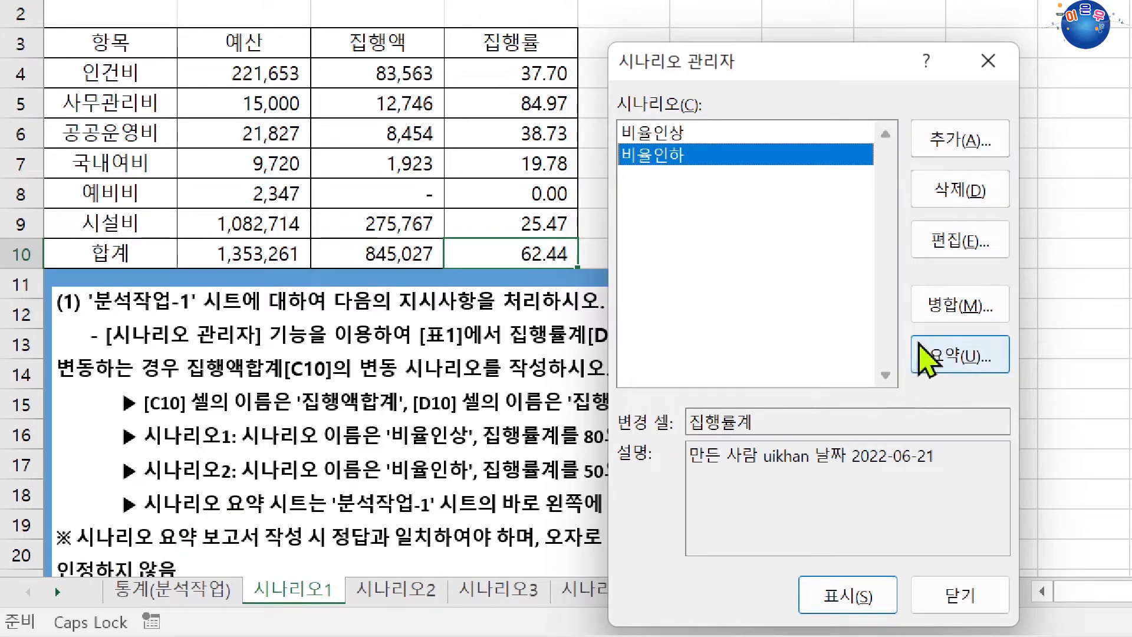
# Generate a scenario summary report with C10 as the result cell.
pyautogui.click(961, 355)
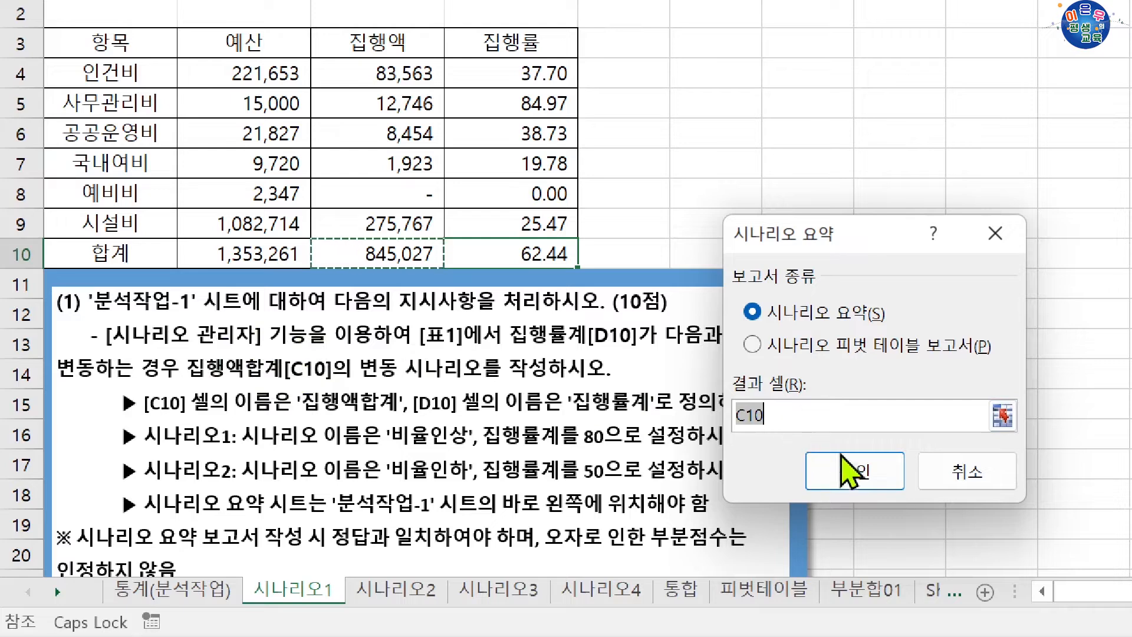
pyautogui.click(863, 477)
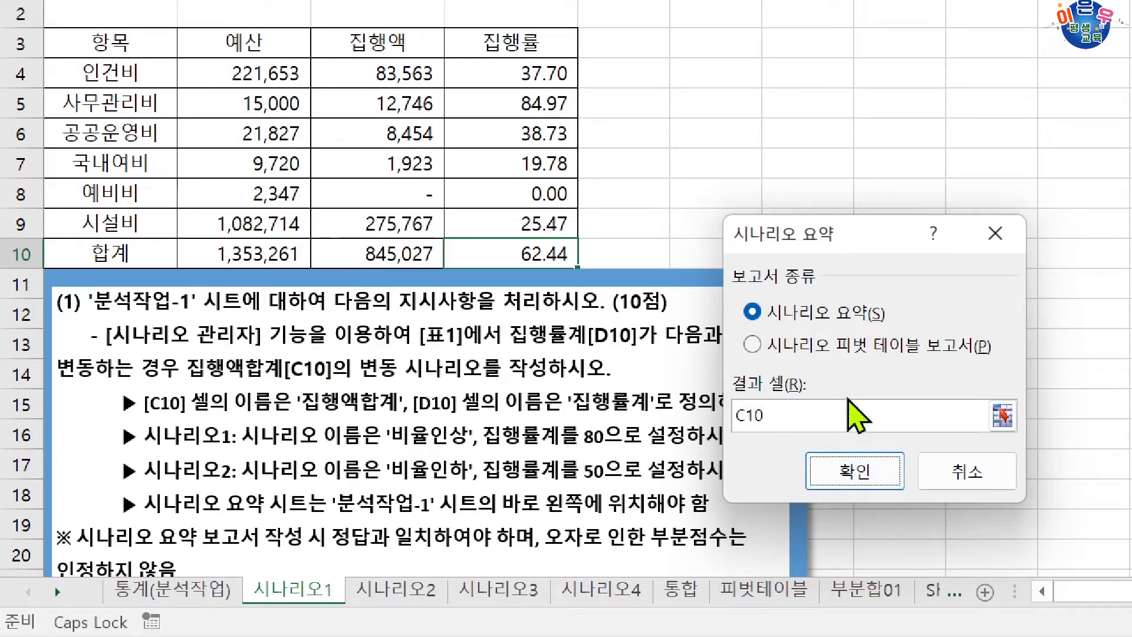
pyautogui.click(866, 474)
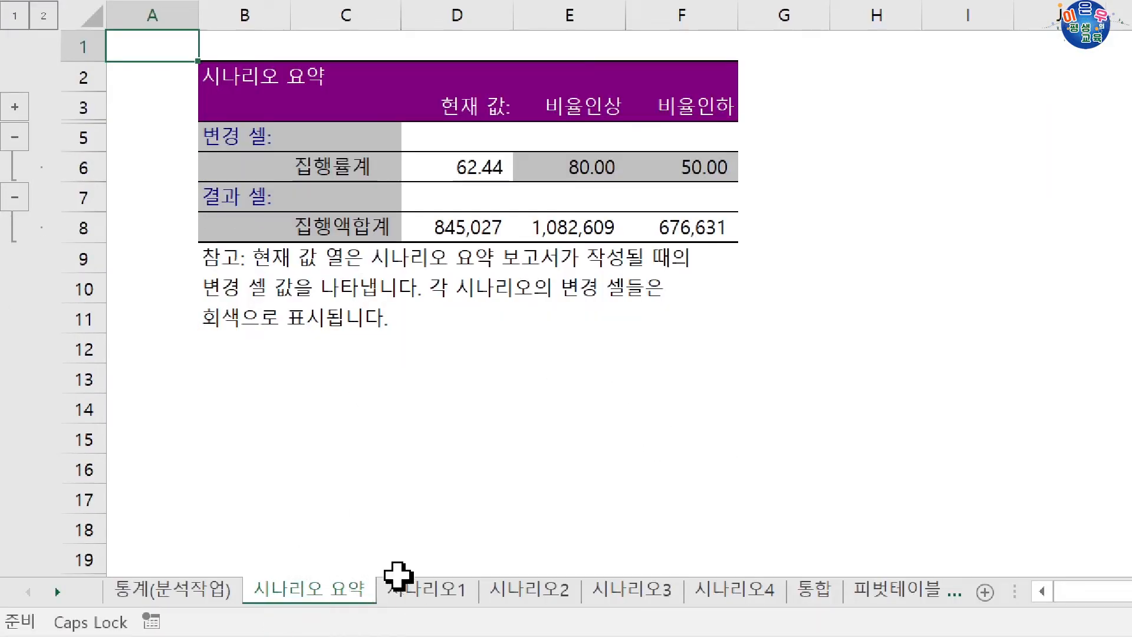
# Compare the 시나리오 요약 sheet with the task instructions on the 시나리오1 sheet.
pyautogui.click(415, 588)
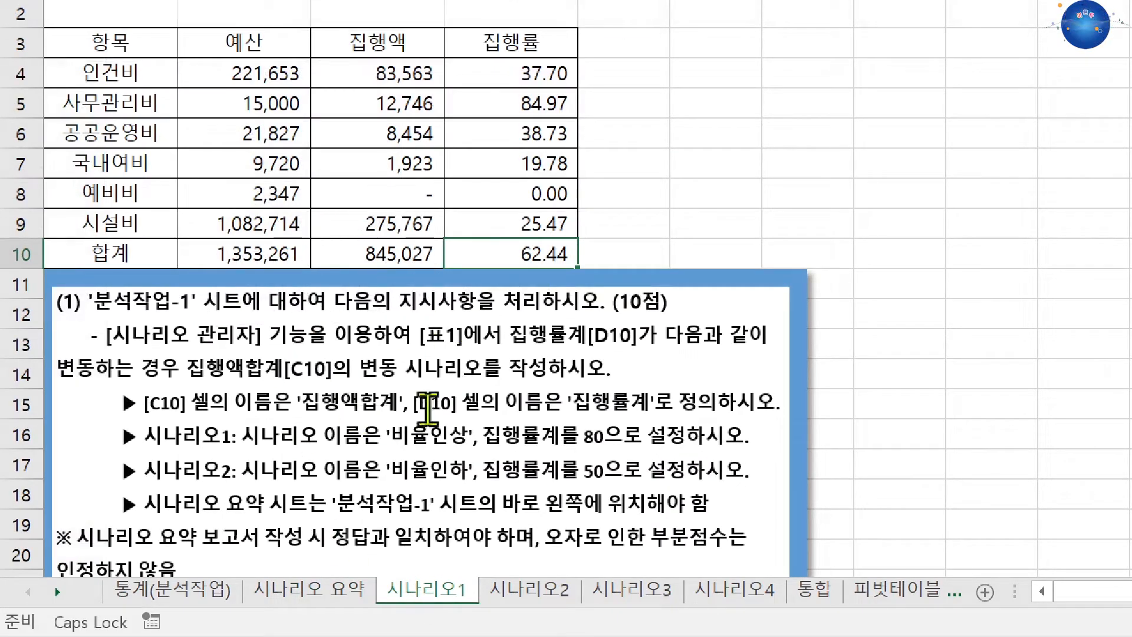
pyautogui.click(346, 588)
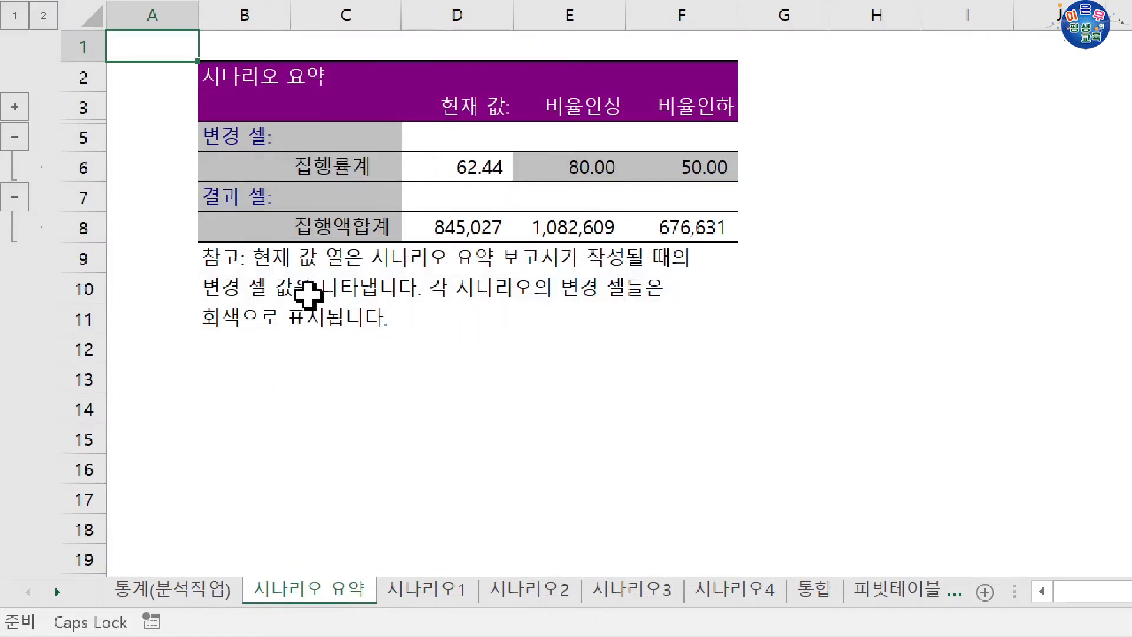
pyautogui.click(450, 607)
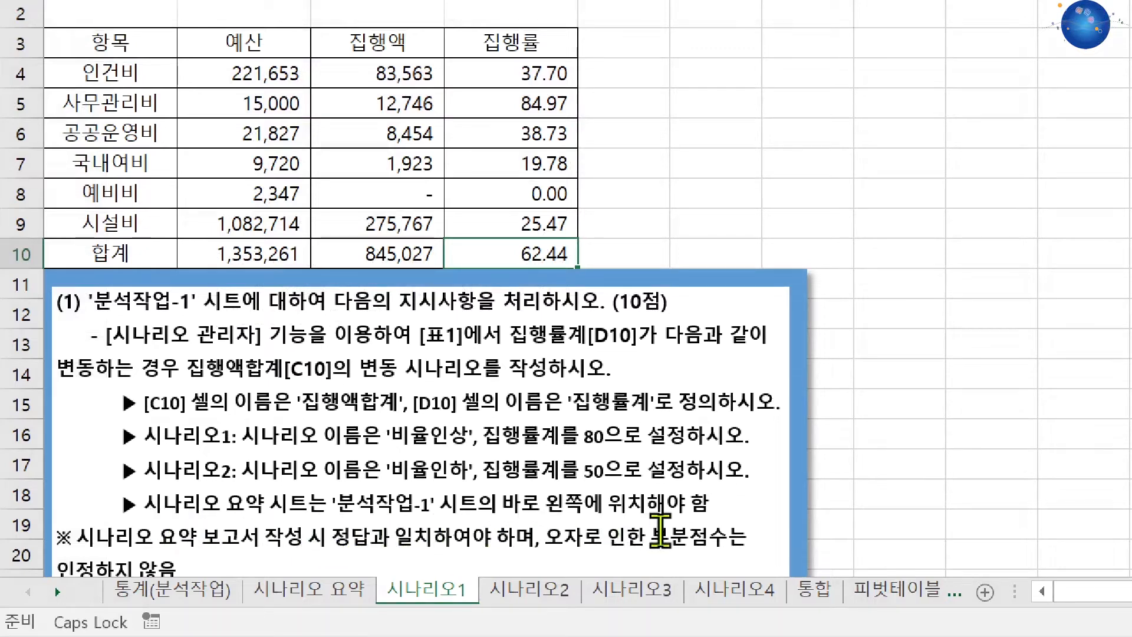
# Move the 시나리오 요약 sheet after 시나리오1 and back to directly before it.
pyautogui.click(318, 598)
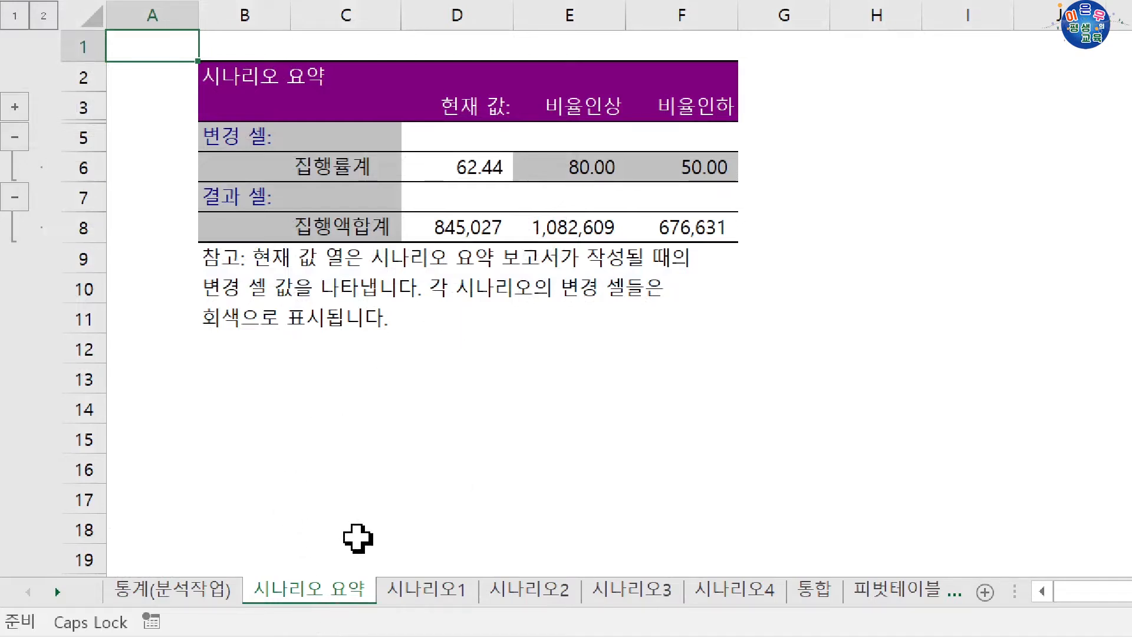
pyautogui.moveTo(323, 590); pyautogui.dragTo(500, 607)
pyautogui.moveTo(436, 589); pyautogui.dragTo(253, 595)
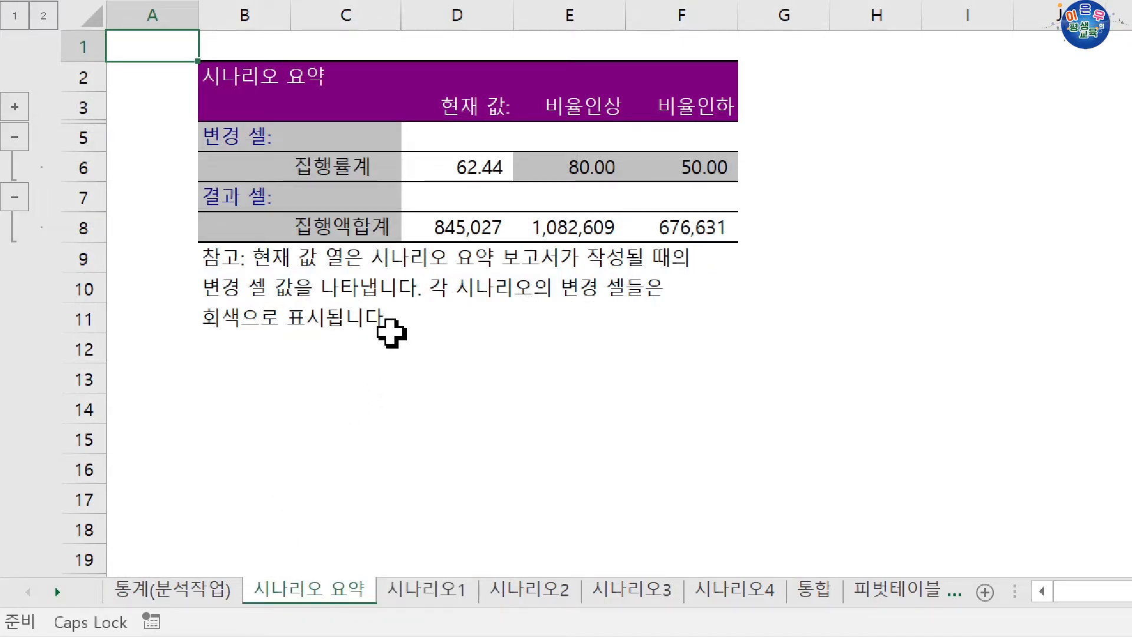
# Check the 집행률계 and 집행액합계 labels in the summary report and the options available for its sheet.
pyautogui.click(324, 167)
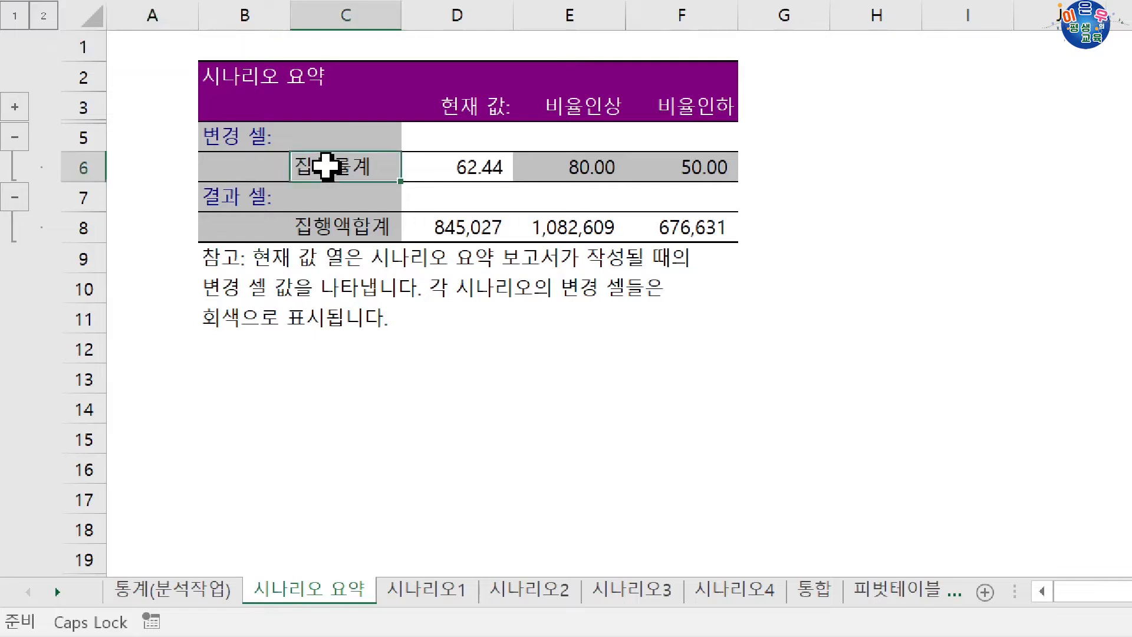
pyautogui.click(326, 224)
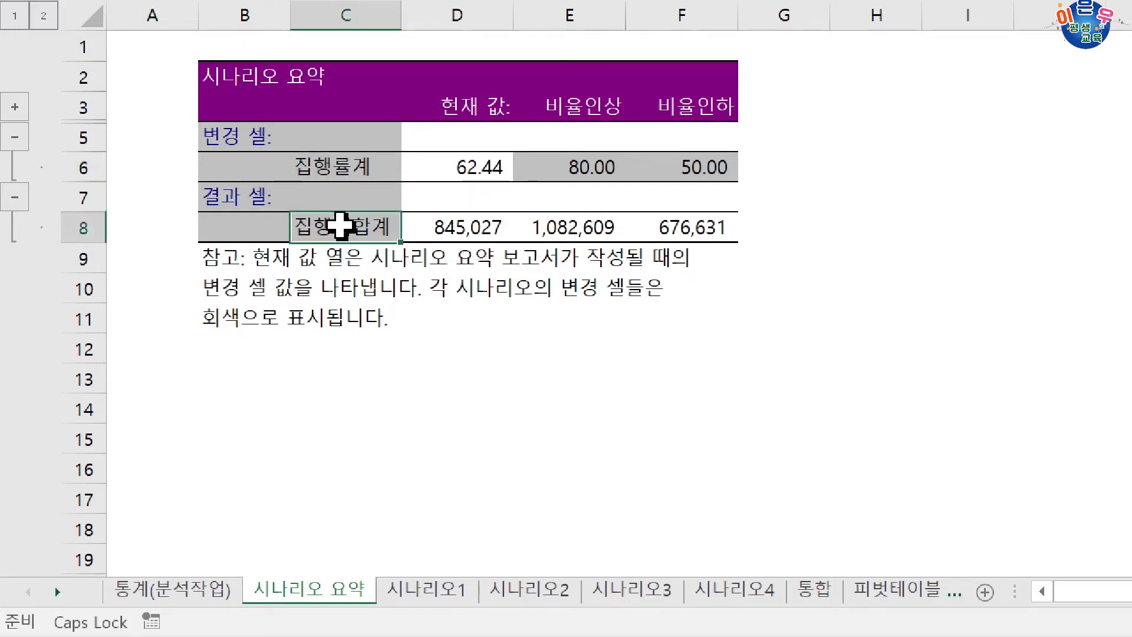
pyautogui.click(341, 171)
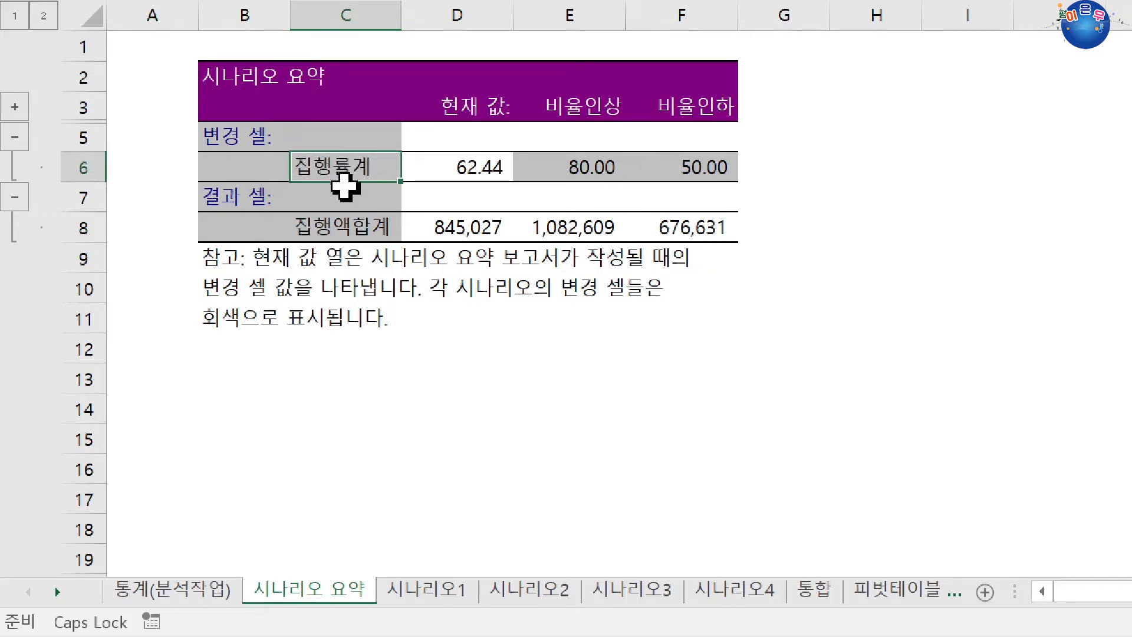
pyautogui.click(345, 224)
pyautogui.click(346, 167)
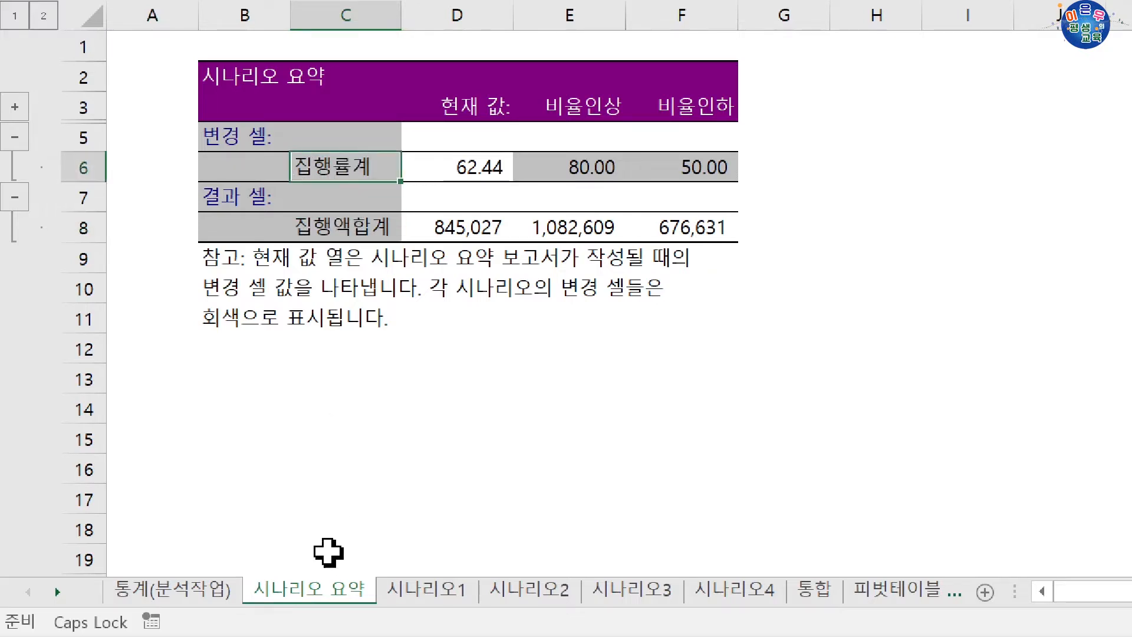
pyautogui.rightClick(328, 591)
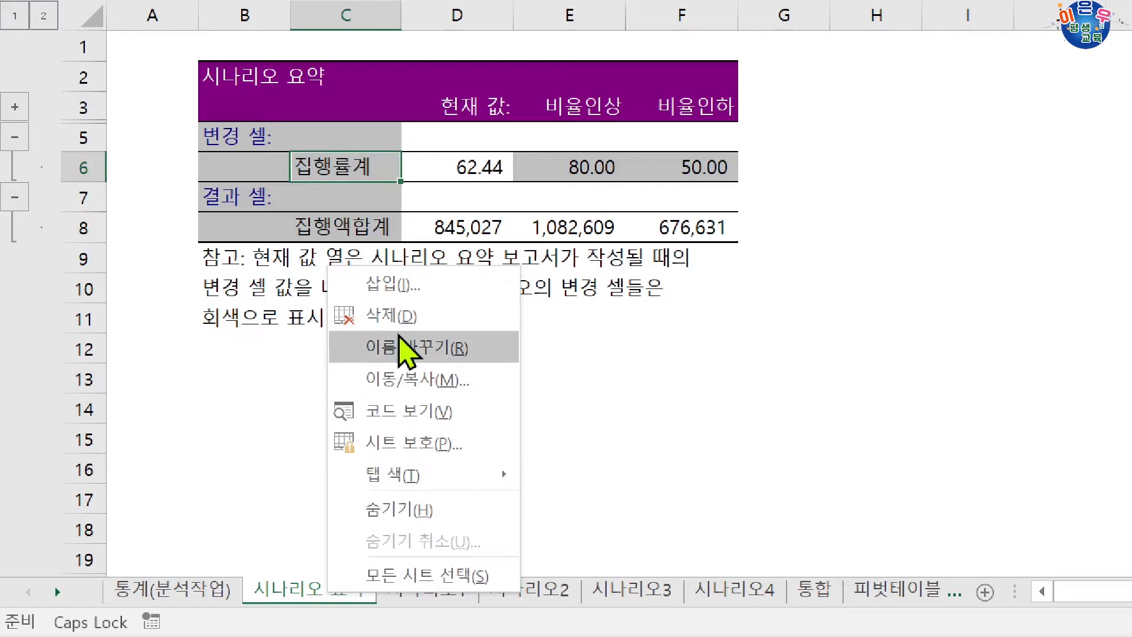
pyautogui.click(253, 260)
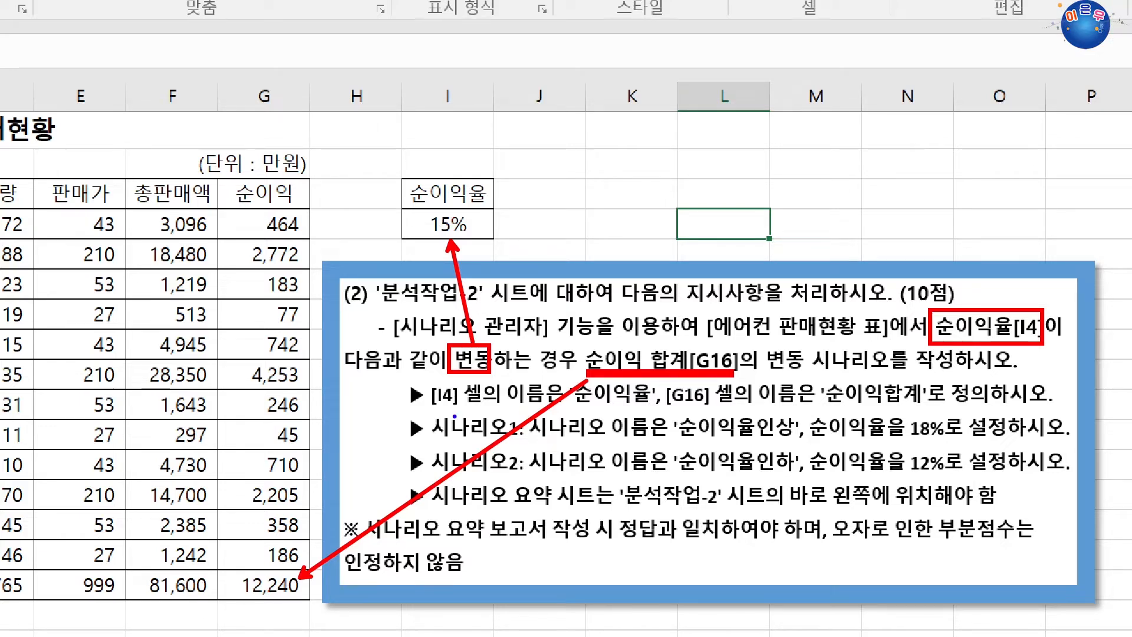
pyautogui.moveTo(432, 407)
pyautogui.mouseDown()
pyautogui.moveTo(701, 400)
pyautogui.moveTo(715, 386)
pyautogui.moveTo(665, 375)
pyautogui.moveTo(729, 403)
pyautogui.moveTo(931, 410)
pyautogui.mouseUp()
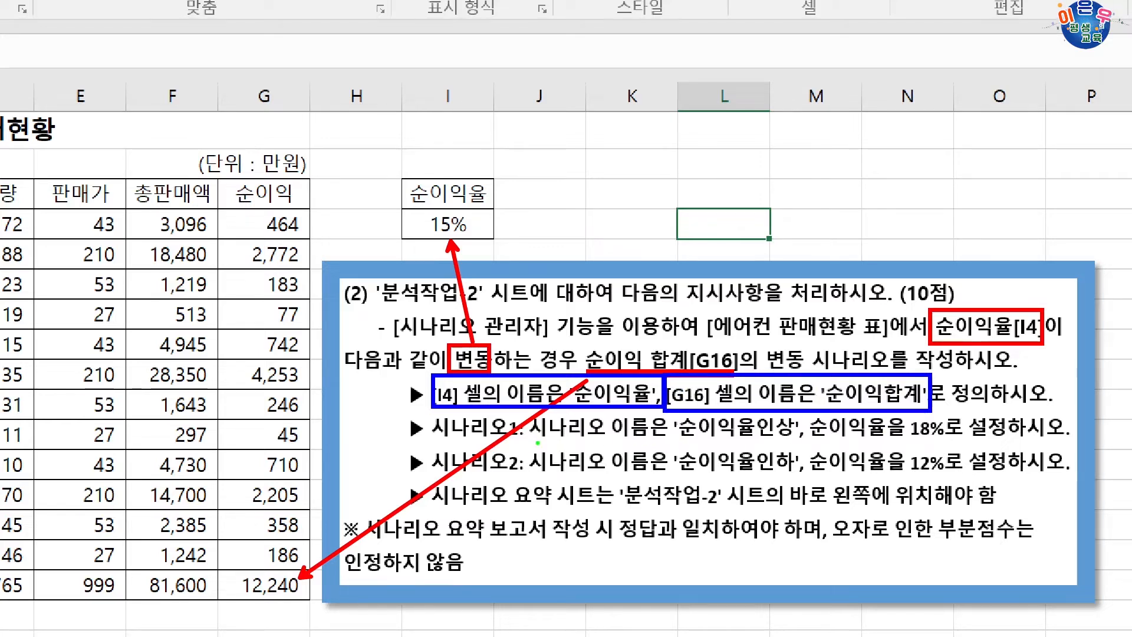
pyautogui.moveTo(534, 441); pyautogui.dragTo(803, 442)
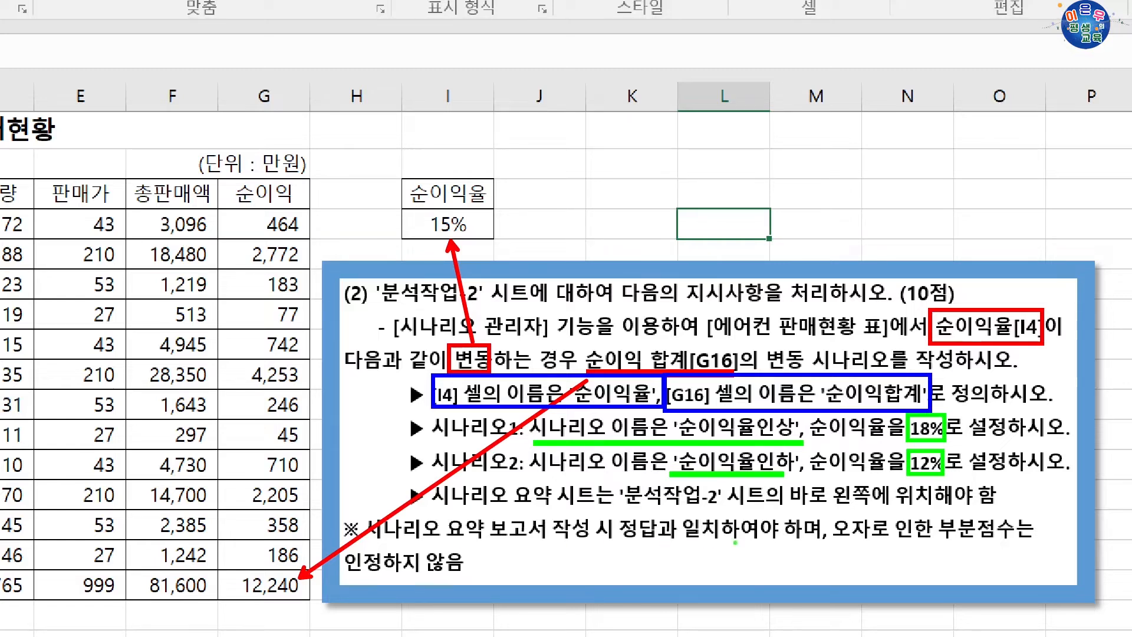
pyautogui.moveTo(830, 514); pyautogui.dragTo(947, 530)
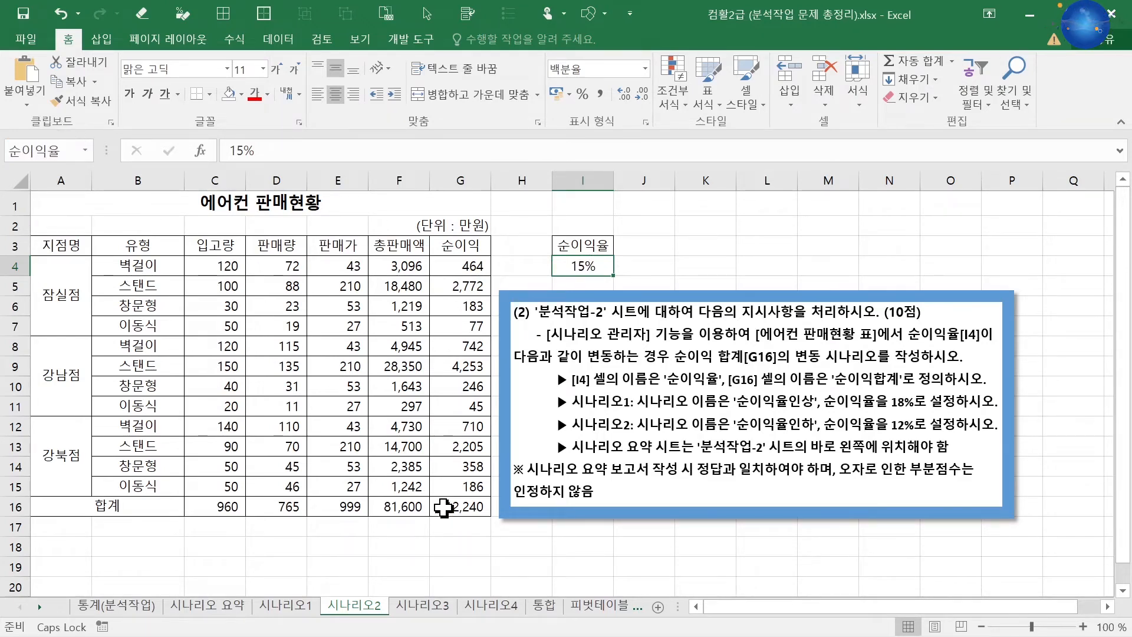
# Define the name 순이익합계 for cell G16 on the 시나리오2 sheet.
pyautogui.click(443, 507)
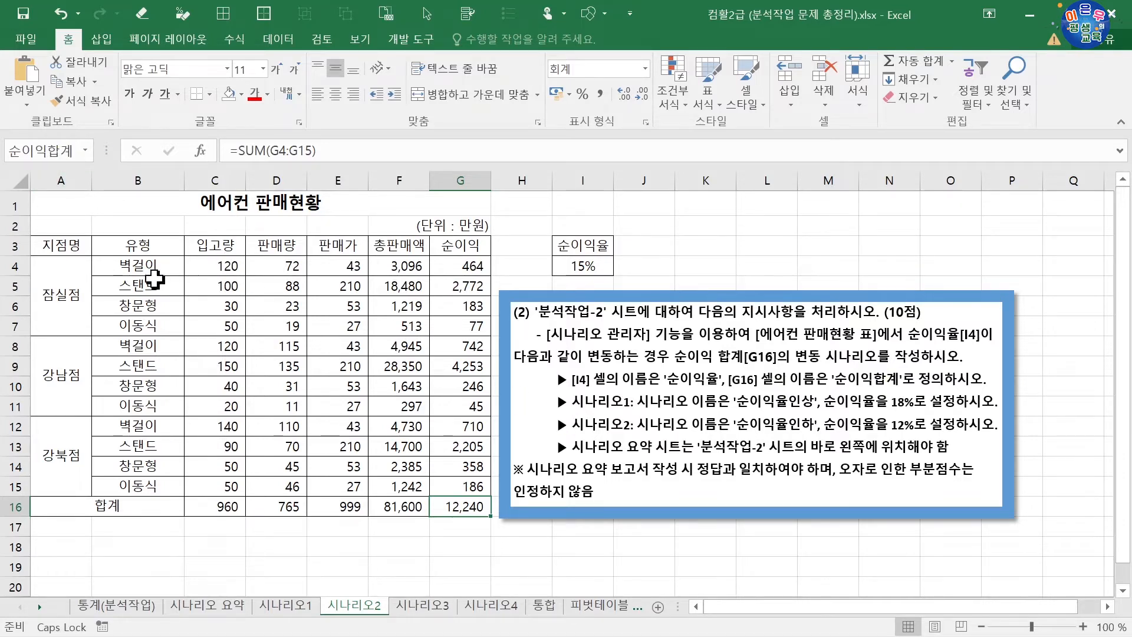
# Start a new scenario for cell I4 in the Scenario Manager and name it 순이익율인상.
pyautogui.click(588, 267)
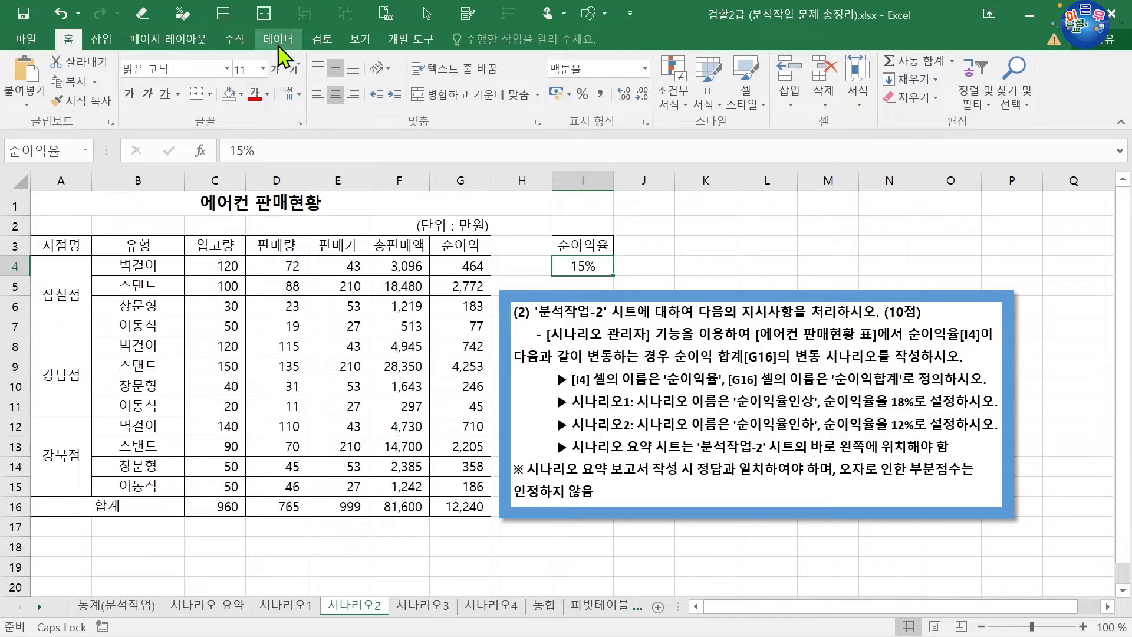
pyautogui.click(278, 39)
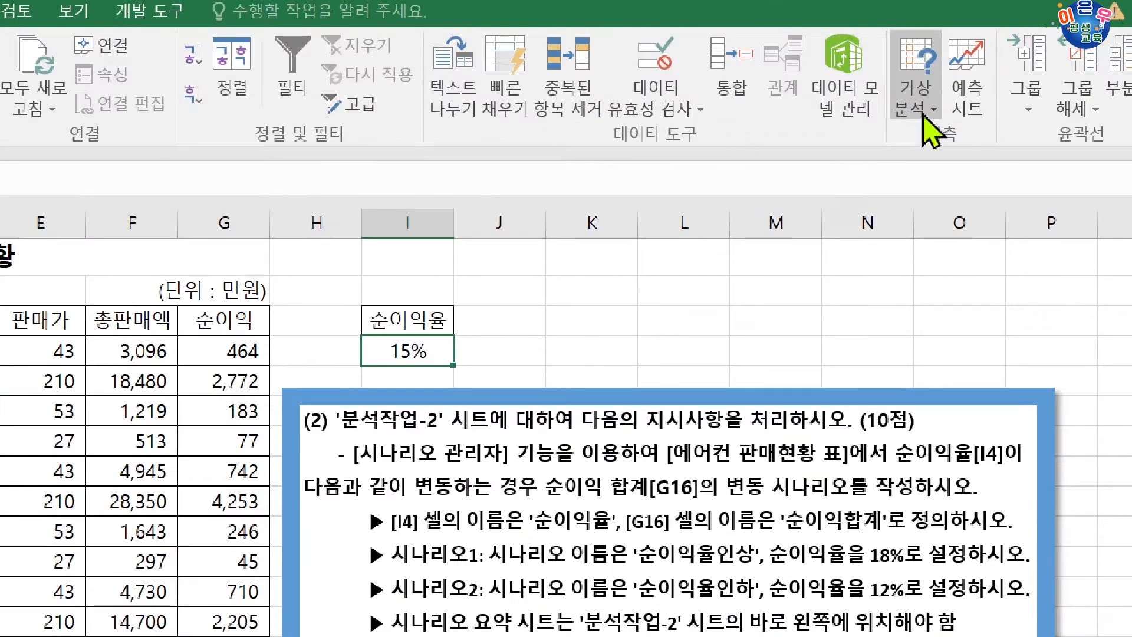
pyautogui.click(926, 106)
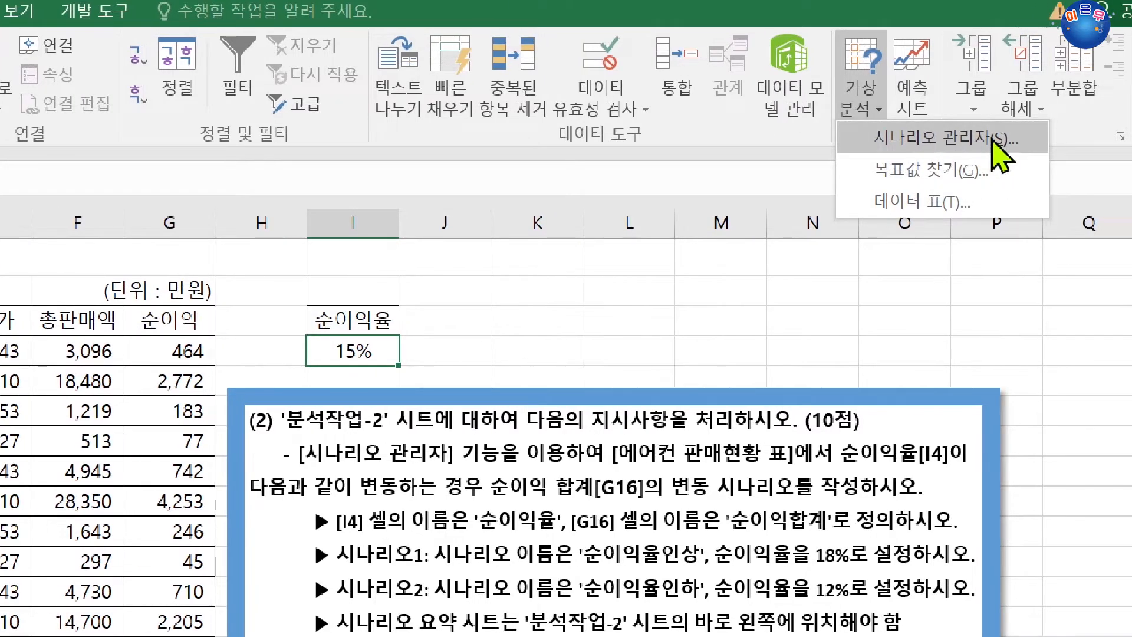
pyautogui.click(1000, 150)
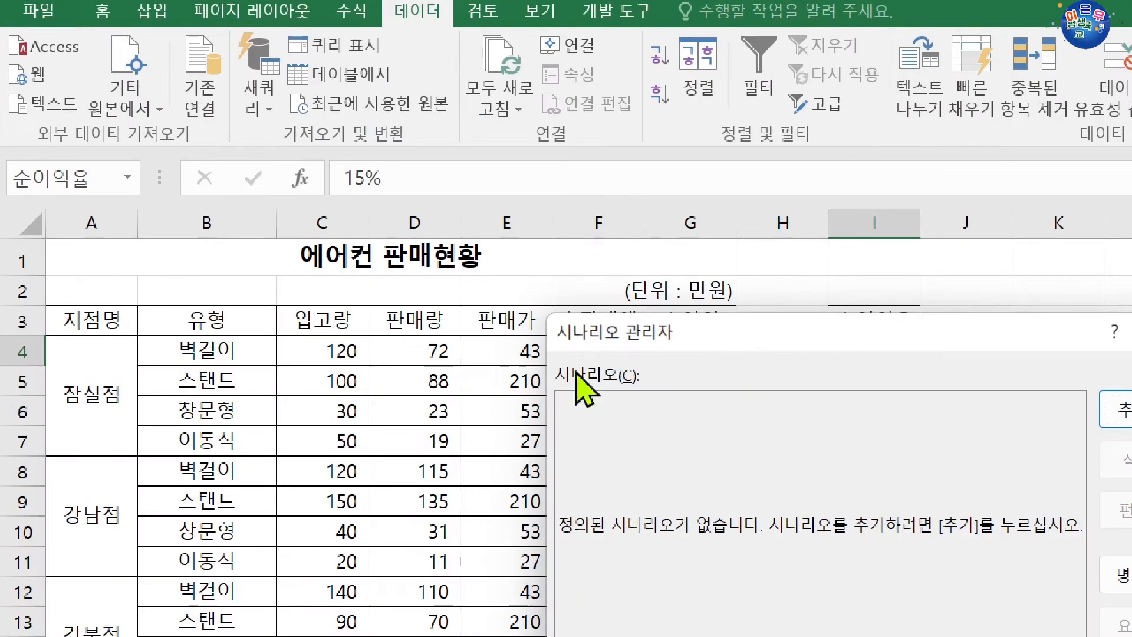
pyautogui.moveTo(690, 342); pyautogui.dragTo(360, 287)
pyautogui.click(818, 366)
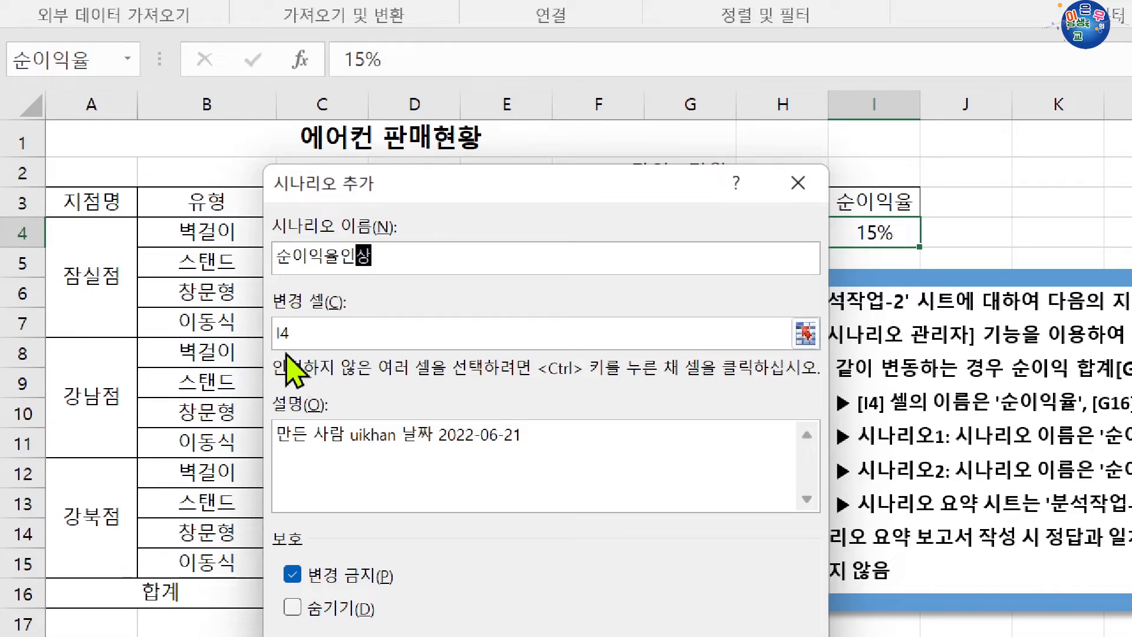
pyautogui.moveTo(533, 188); pyautogui.dragTo(489, 275)
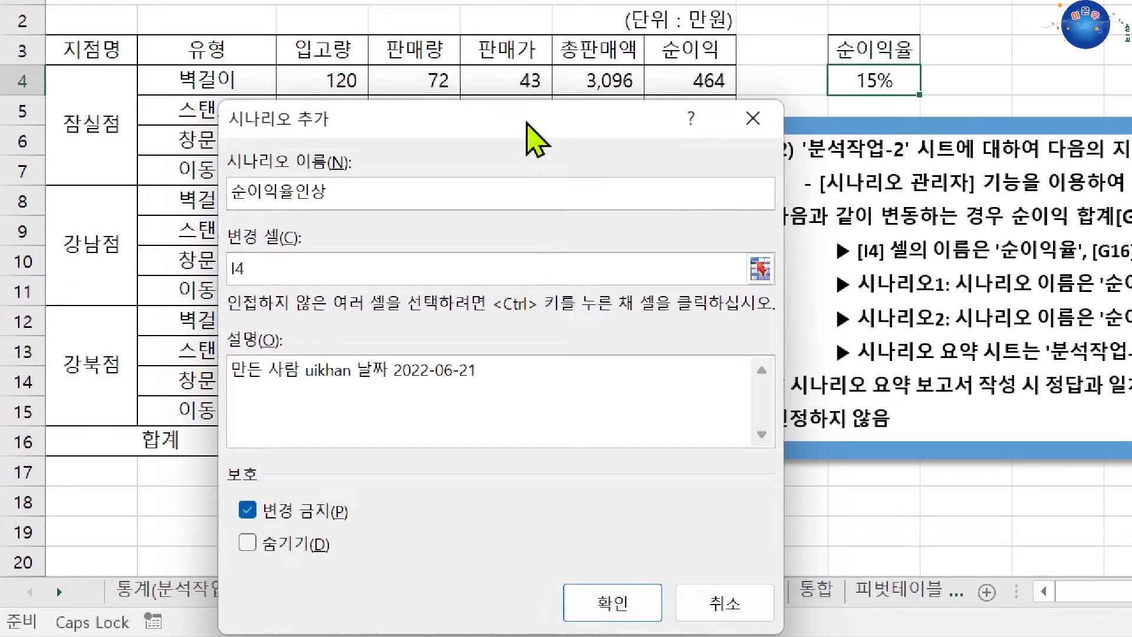
pyautogui.moveTo(536, 139); pyautogui.dragTo(536, 71)
# Set 순이익율 to 0.18 for the 순이익율인상 scenario and continue with adding another scenario.
pyautogui.click(616, 518)
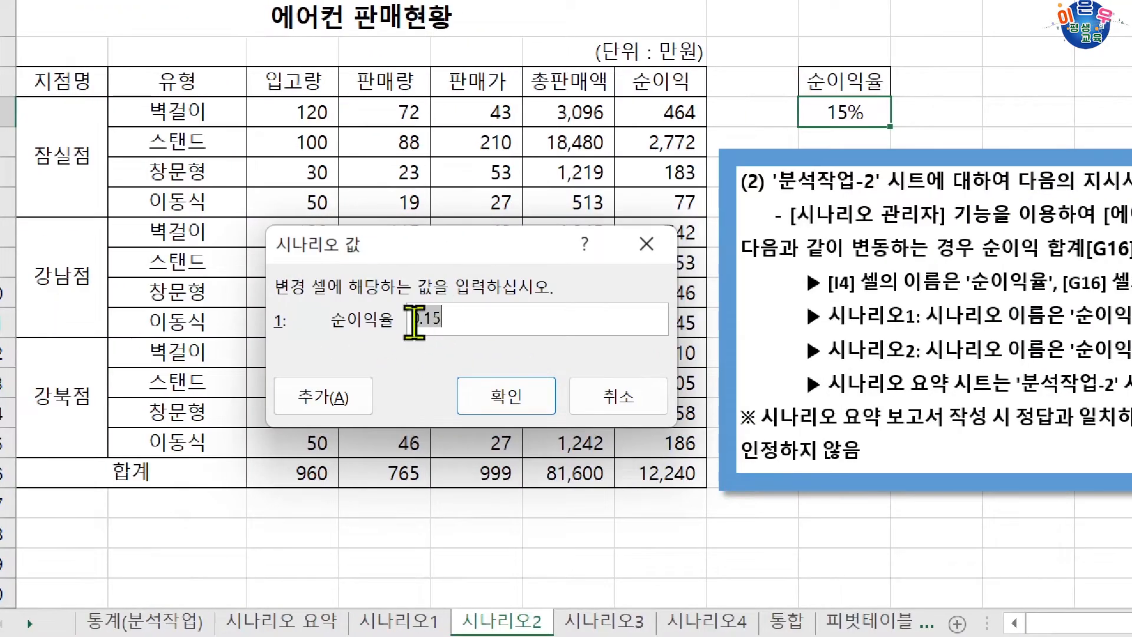
pyautogui.click(439, 319)
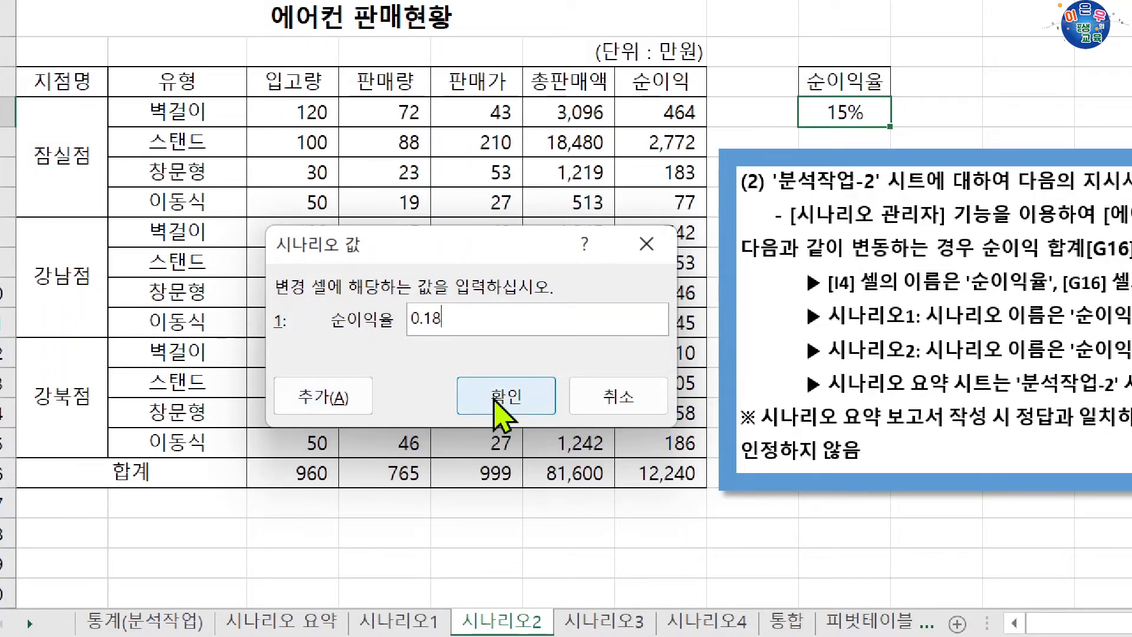
pyautogui.click(318, 396)
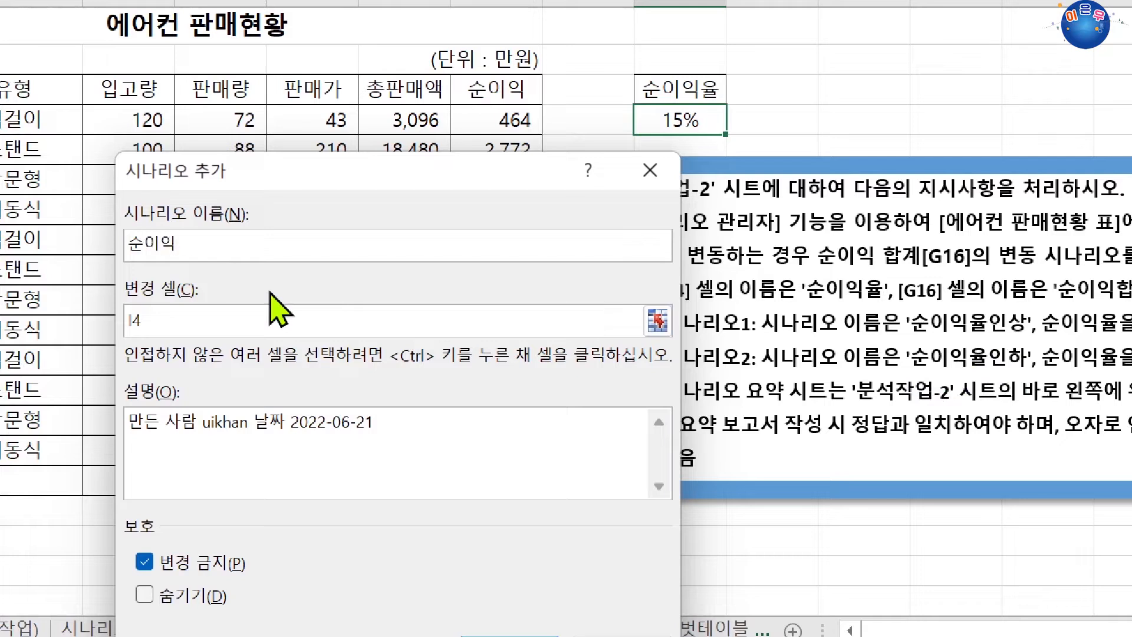
# Name the second scenario 순이익율인하 with I4 as its changing cell and set 순이익율 to 0.12.
pyautogui.write('ㅇ')
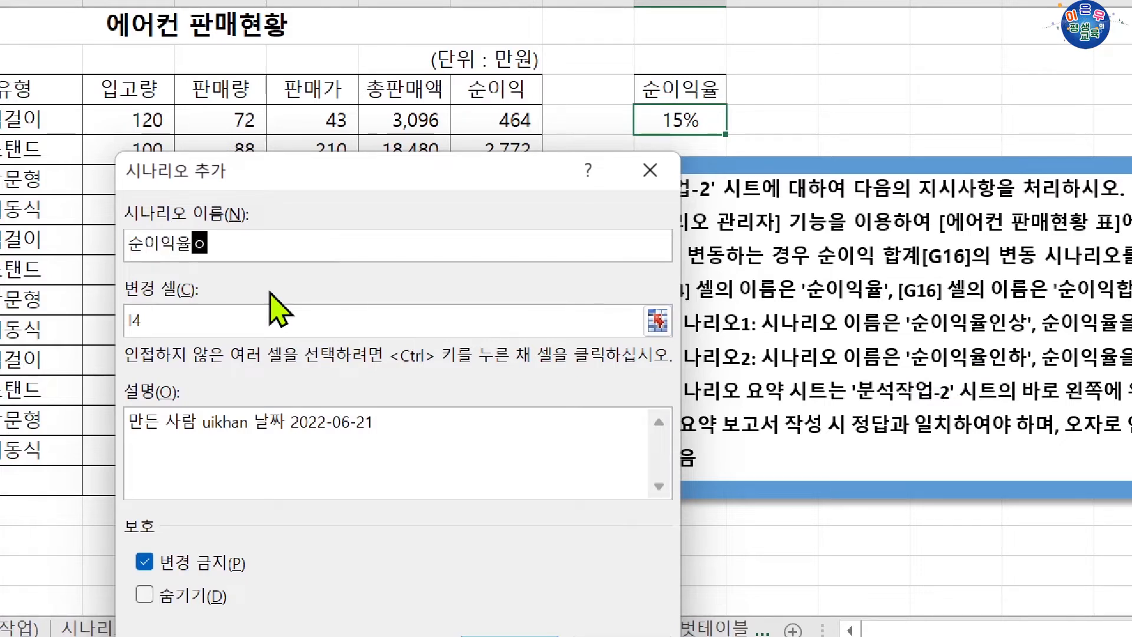
pyautogui.write('ㄴㅣㄴㅎㅏ')
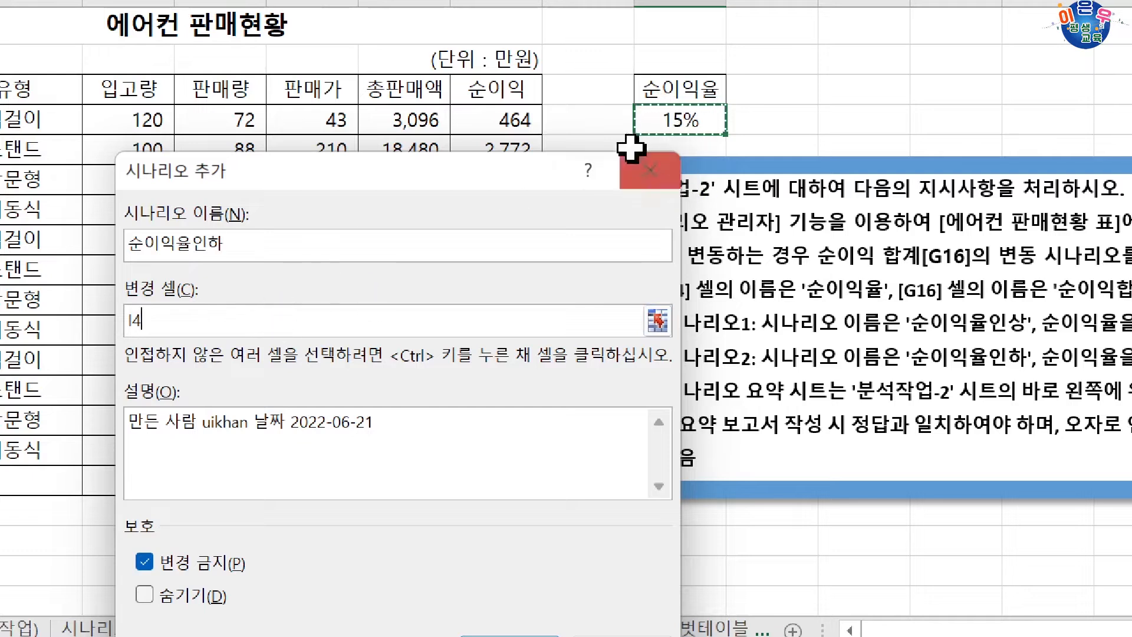
pyautogui.click(675, 122)
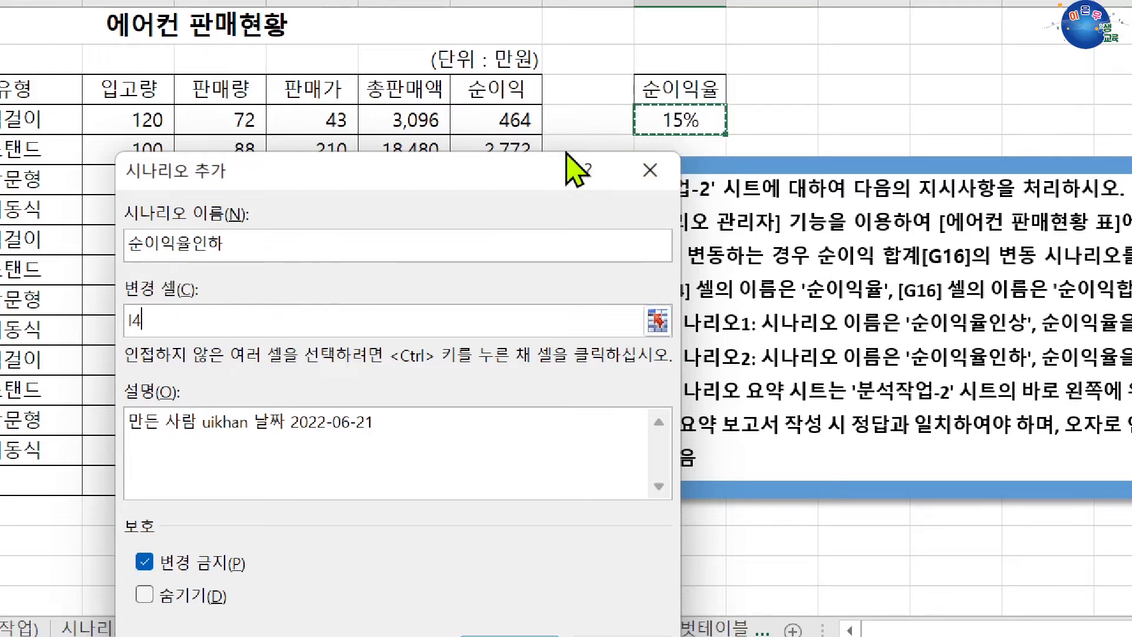
pyautogui.click(880, 118)
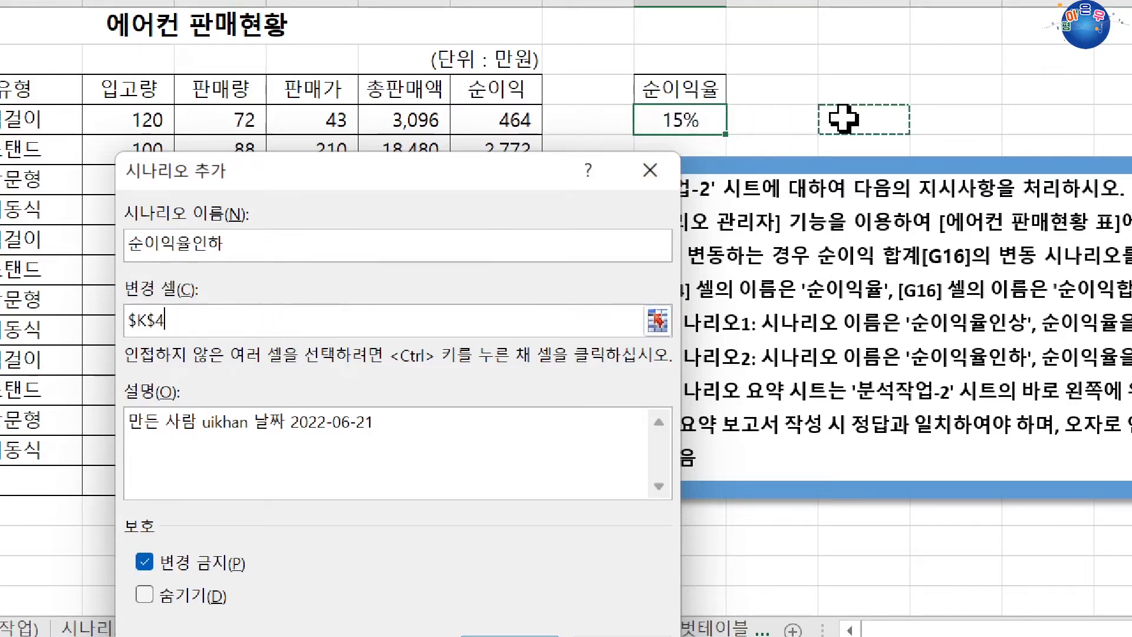
pyautogui.click(672, 120)
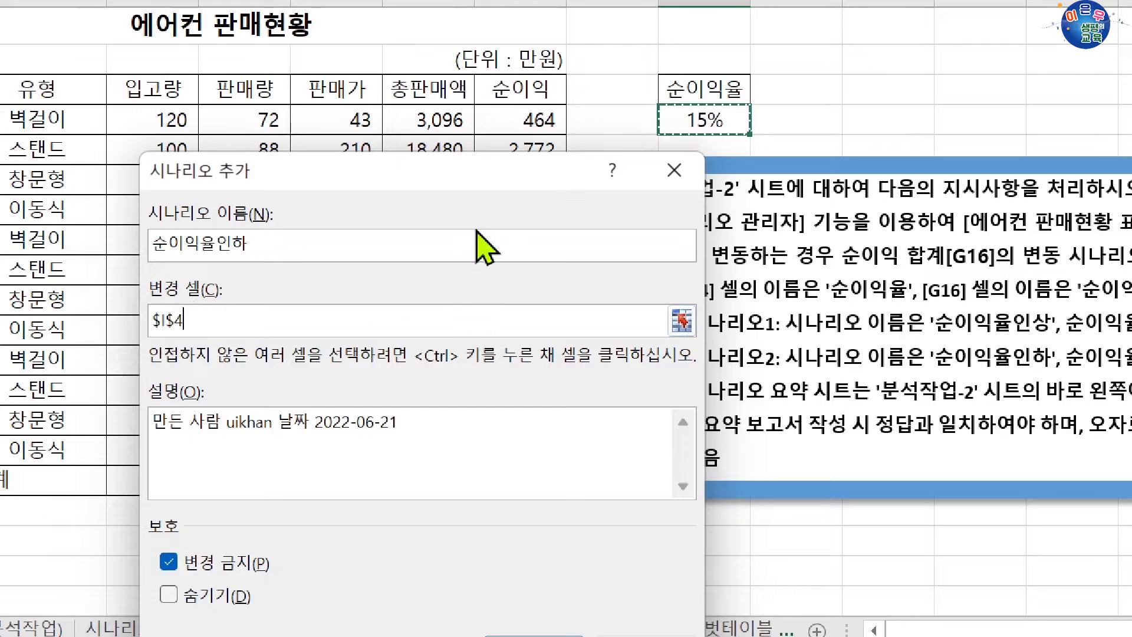
pyautogui.moveTo(512, 179); pyautogui.dragTo(454, 89)
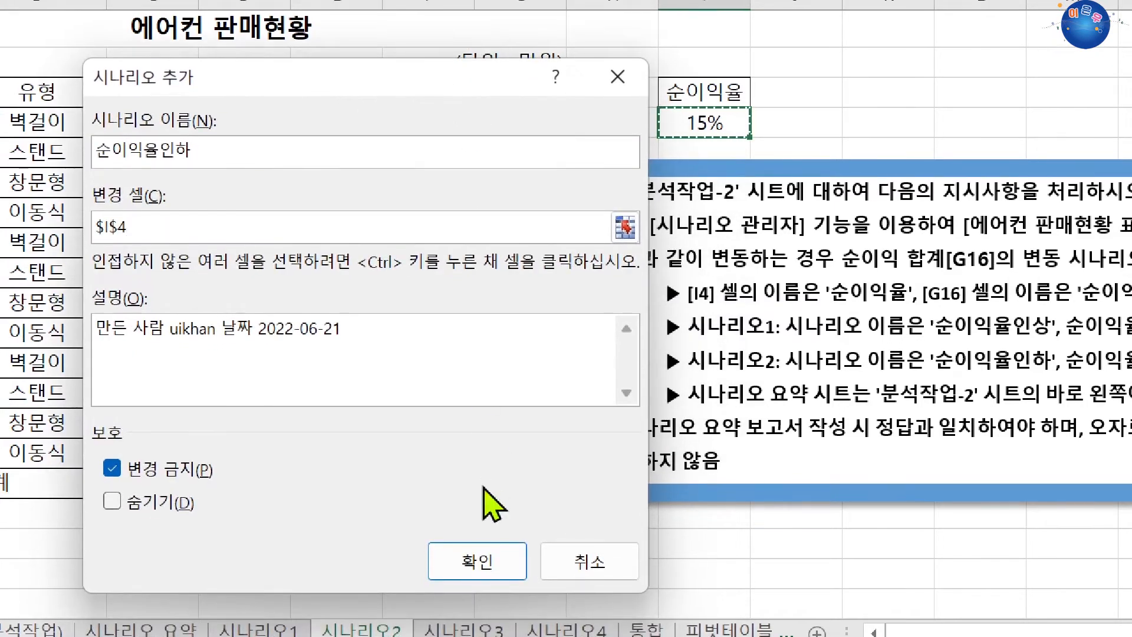
pyautogui.click(490, 553)
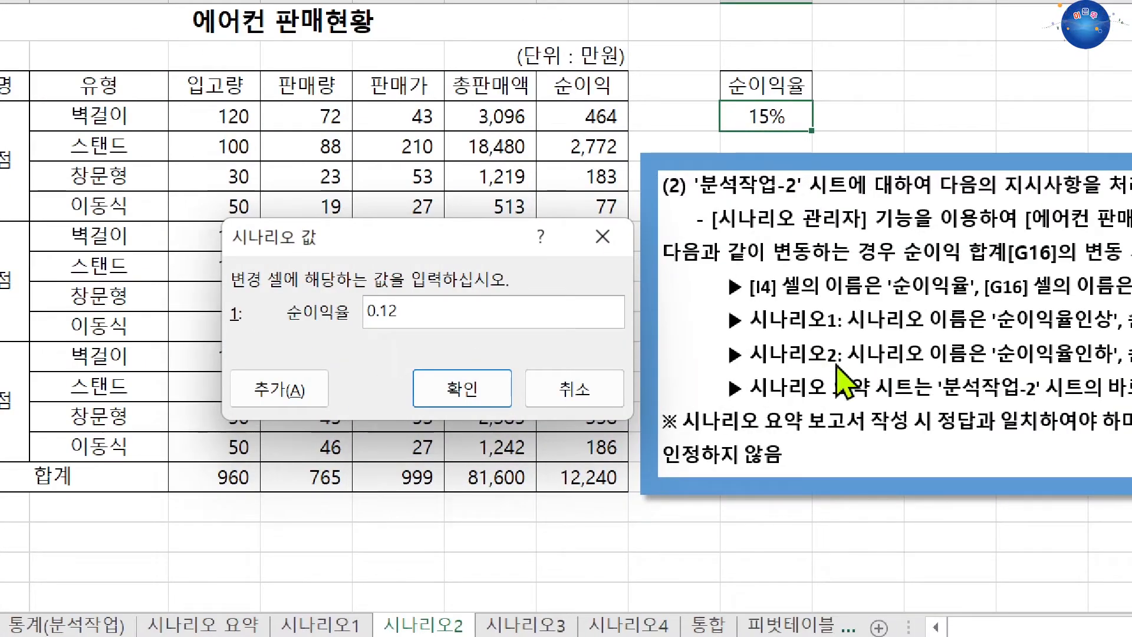
pyautogui.click(457, 391)
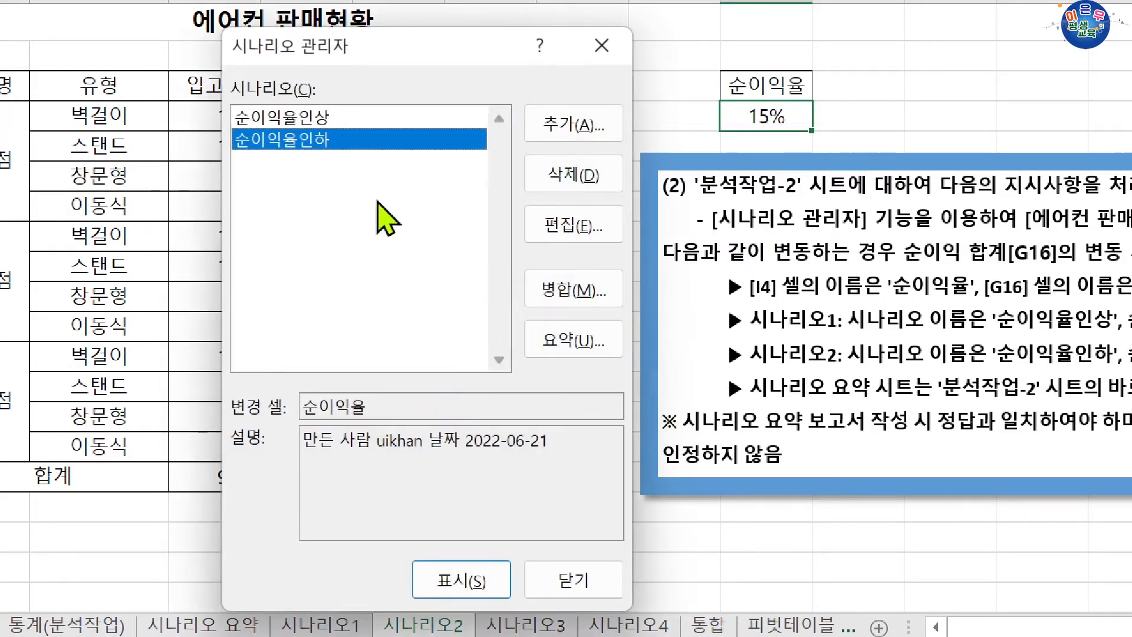
# Create a scenario summary report of the 순이익율인상 and 순이익율인하 scenarios with G16 as the result cell.
pyautogui.click(315, 121)
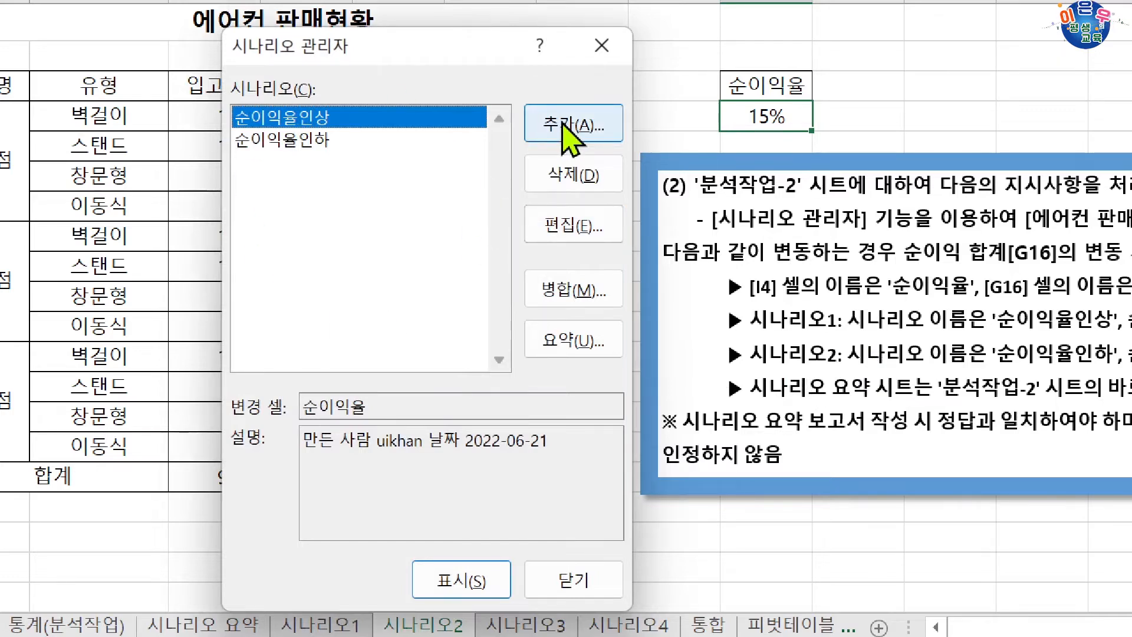
pyautogui.click(392, 142)
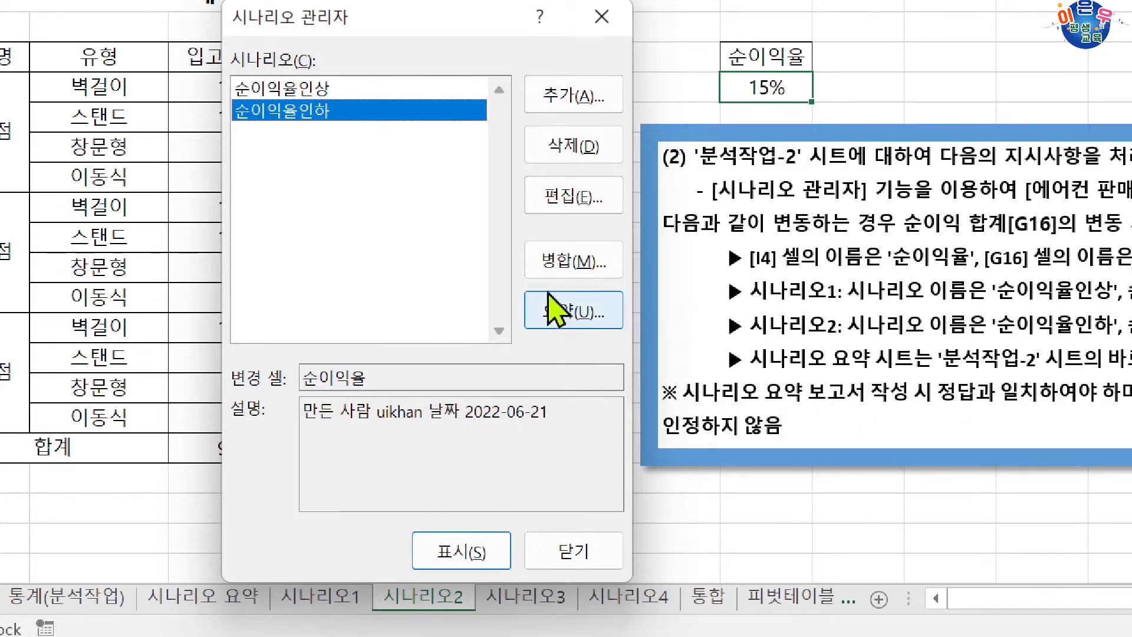
pyautogui.click(577, 315)
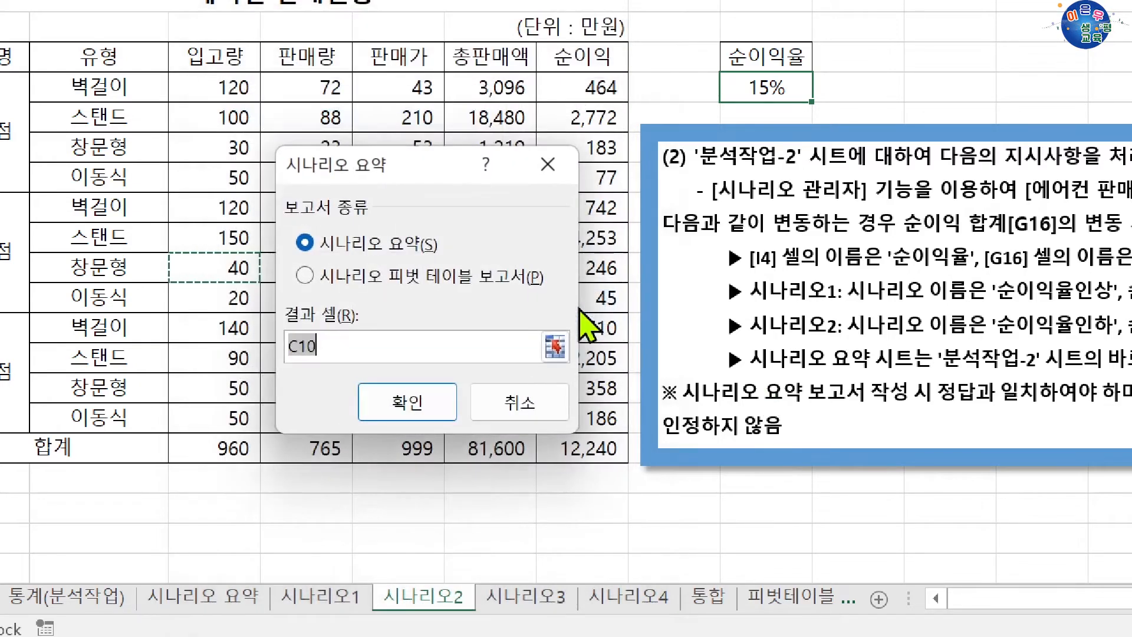
pyautogui.moveTo(396, 170); pyautogui.dragTo(245, 243)
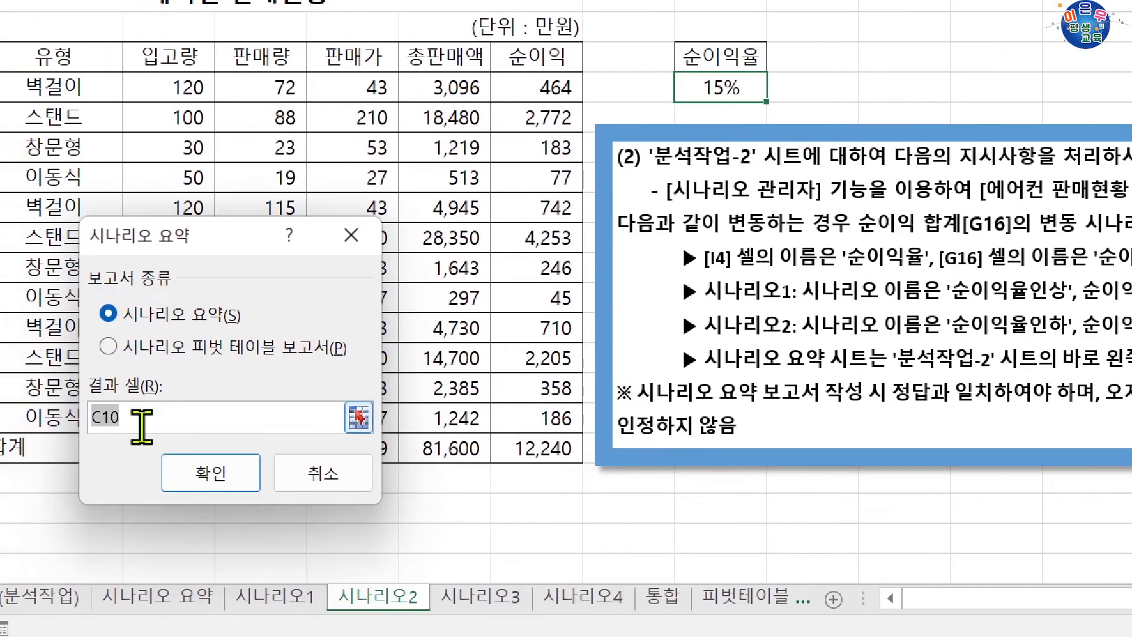
pyautogui.click(532, 449)
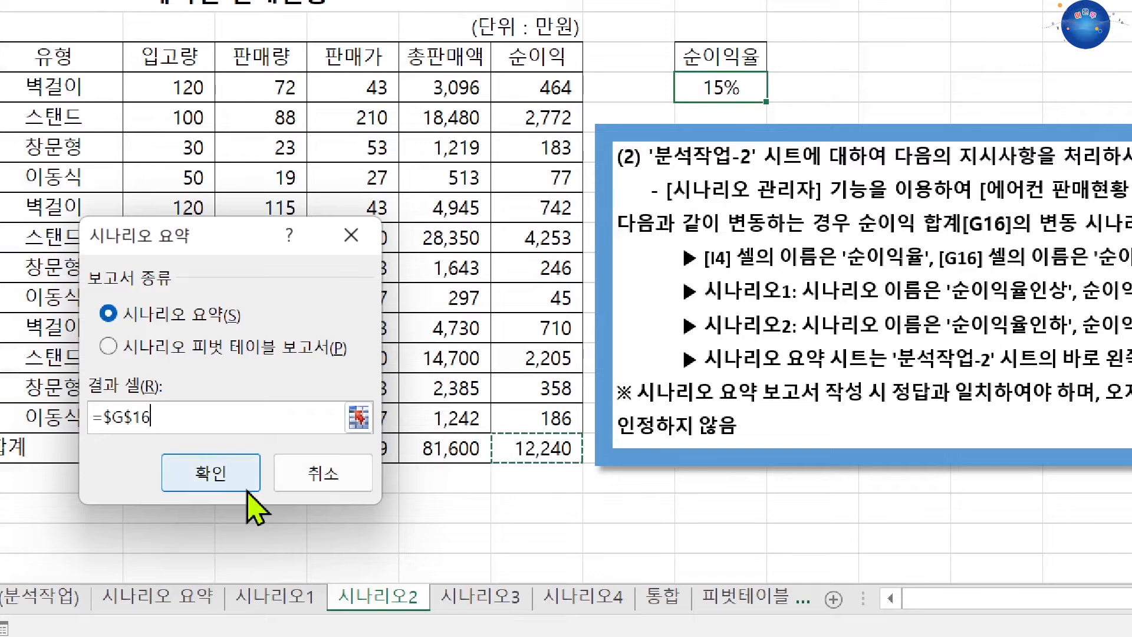
pyautogui.click(215, 478)
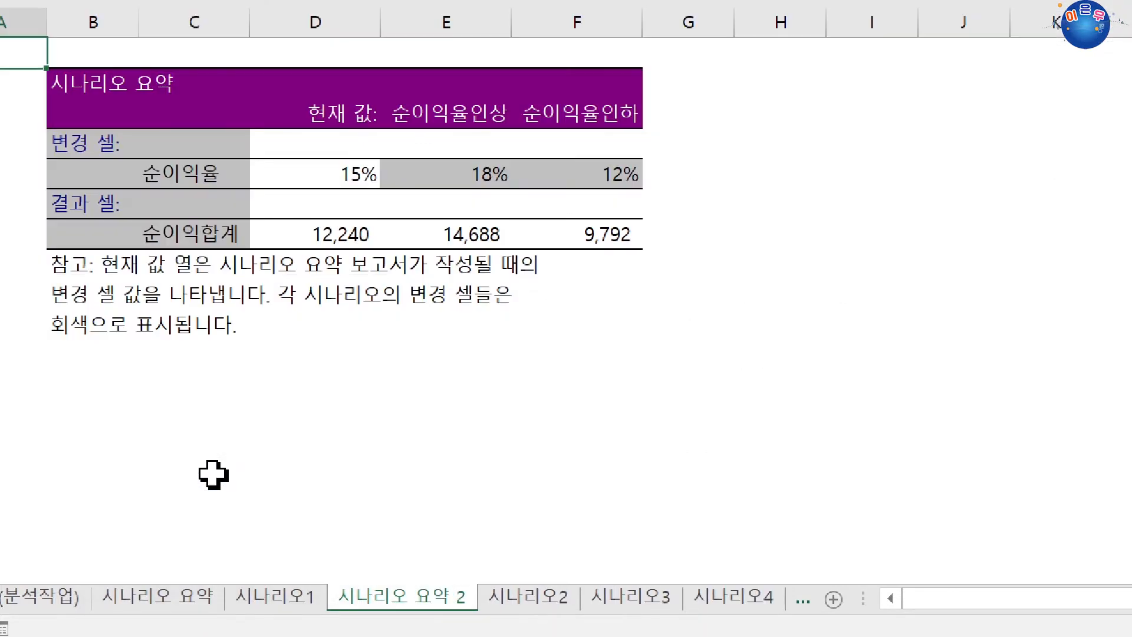
# Check the 순이익율 and 순이익합계 labels in the new summary report and its sheet's placement beside 시나리오2.
pyautogui.click(234, 173)
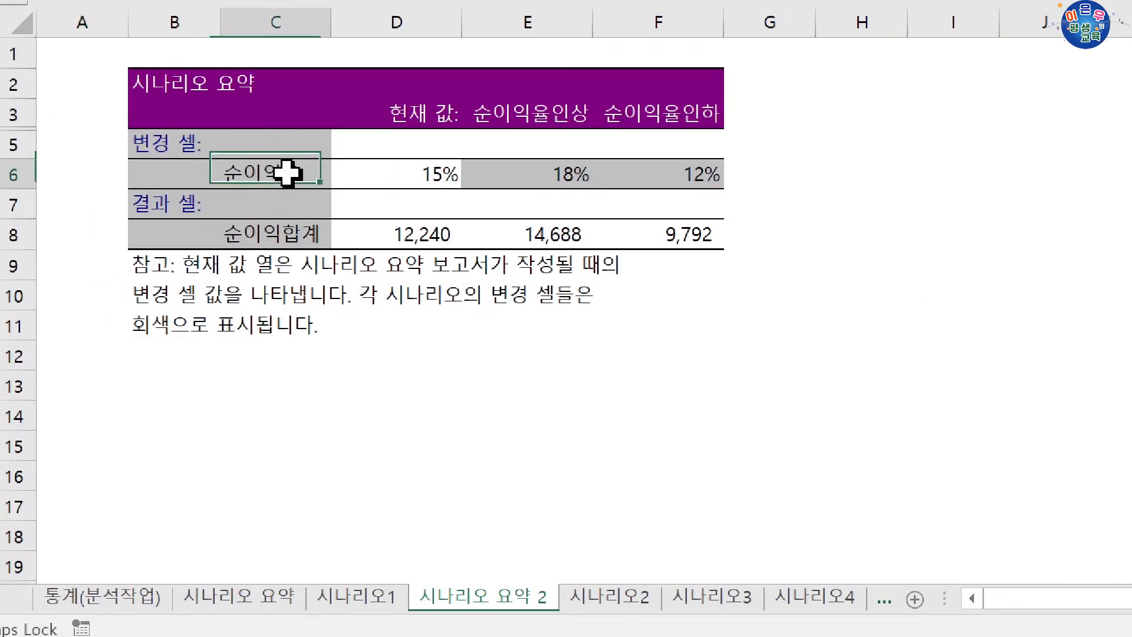
pyautogui.click(295, 236)
pyautogui.click(294, 186)
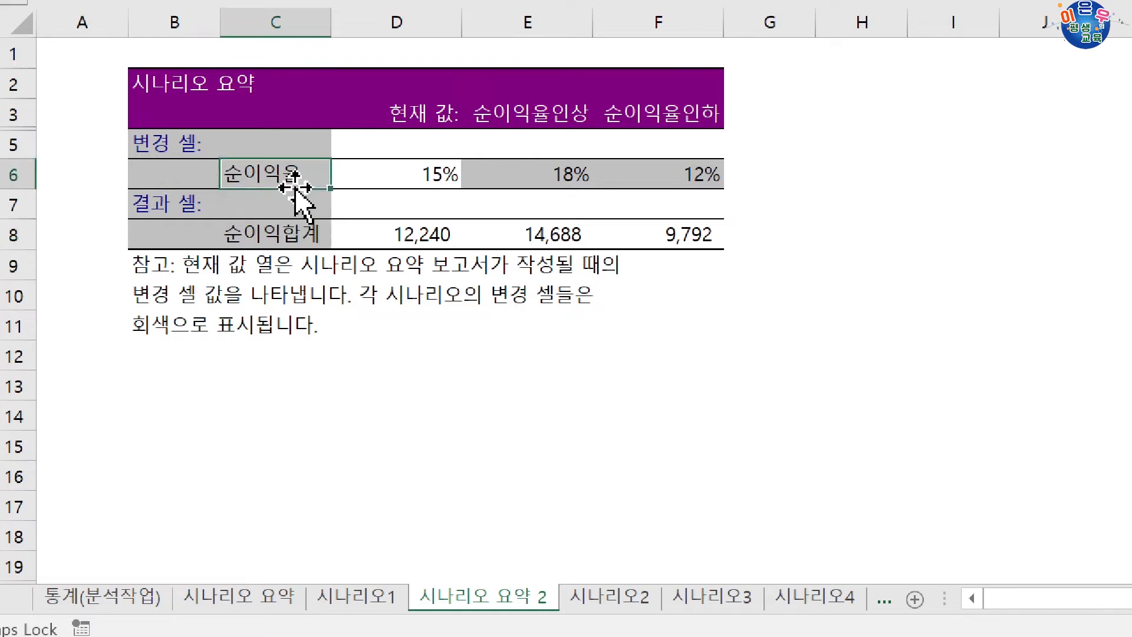
pyautogui.click(274, 225)
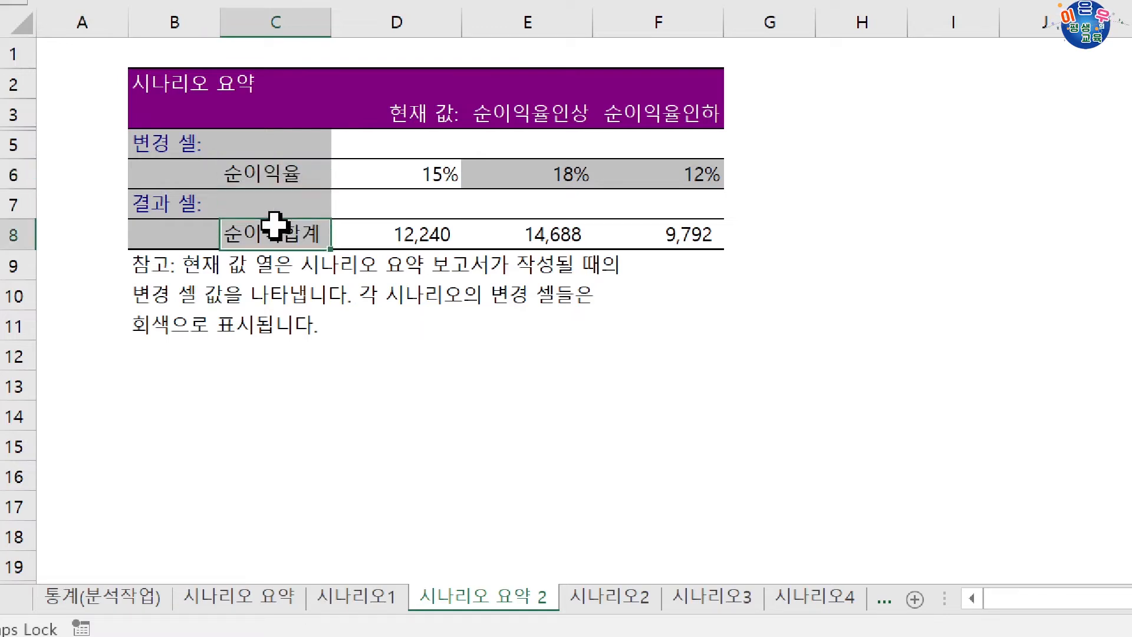
pyautogui.click(274, 176)
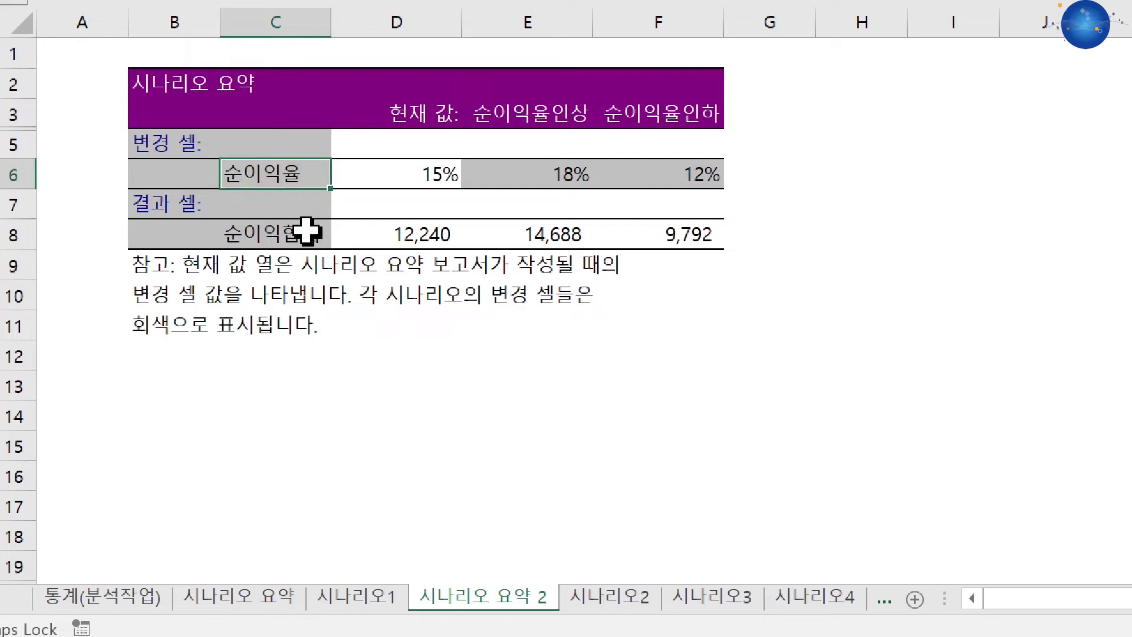
pyautogui.click(307, 231)
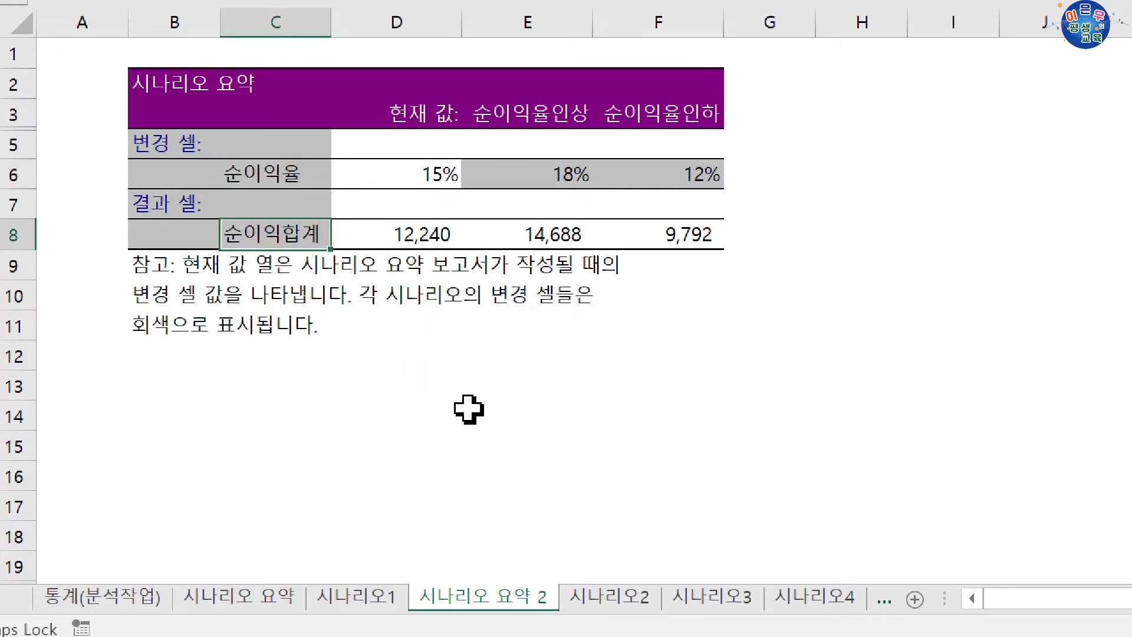
pyautogui.click(612, 589)
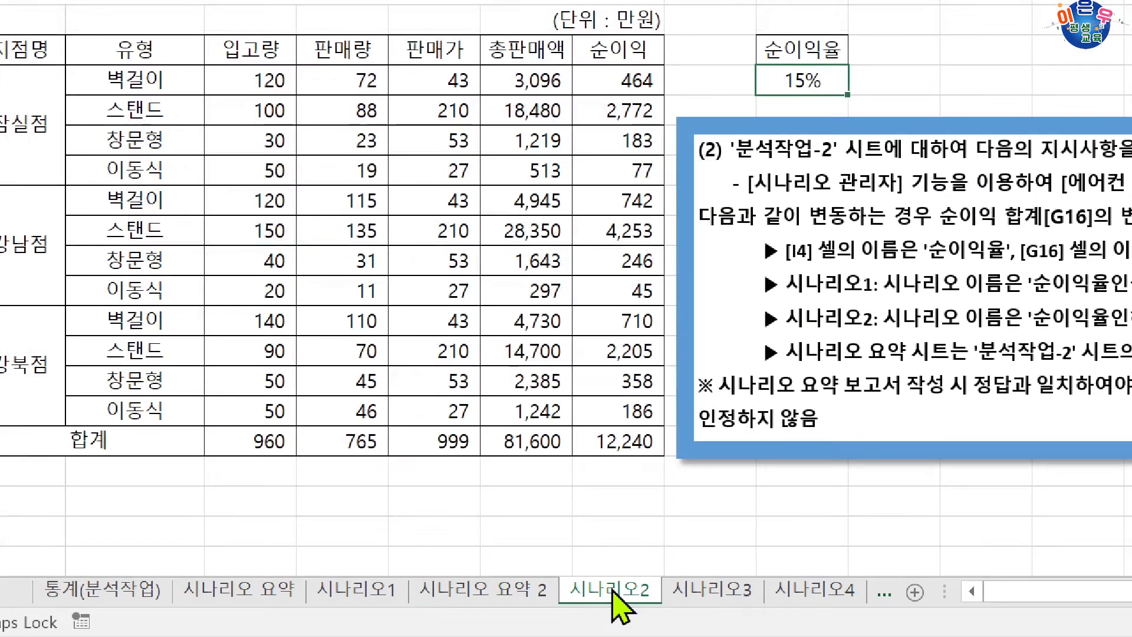
pyautogui.click(524, 591)
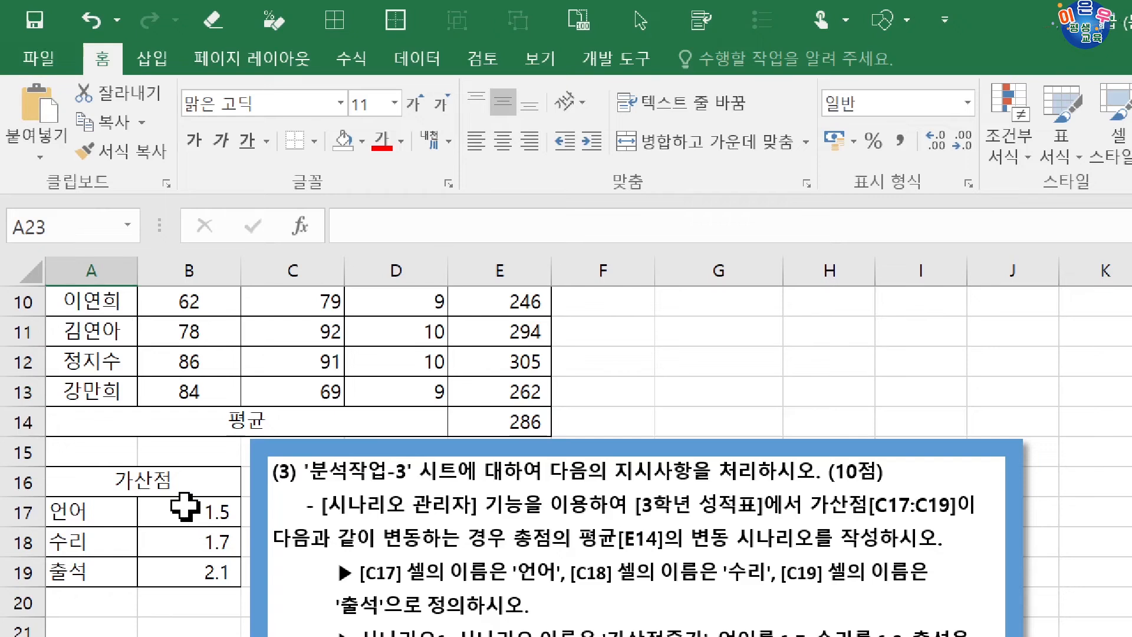
# Define the names 언어 for cell B17 and 수리 for cell B18 in the 가산점 table.
pyautogui.click(184, 506)
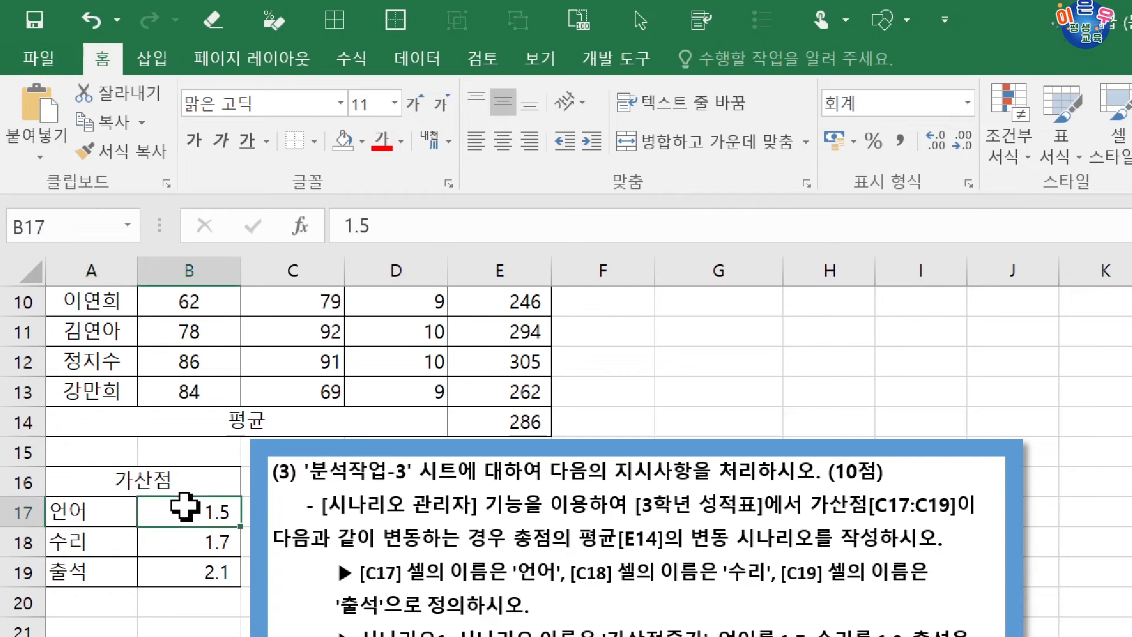
pyautogui.click(63, 225)
pyautogui.write('언어')
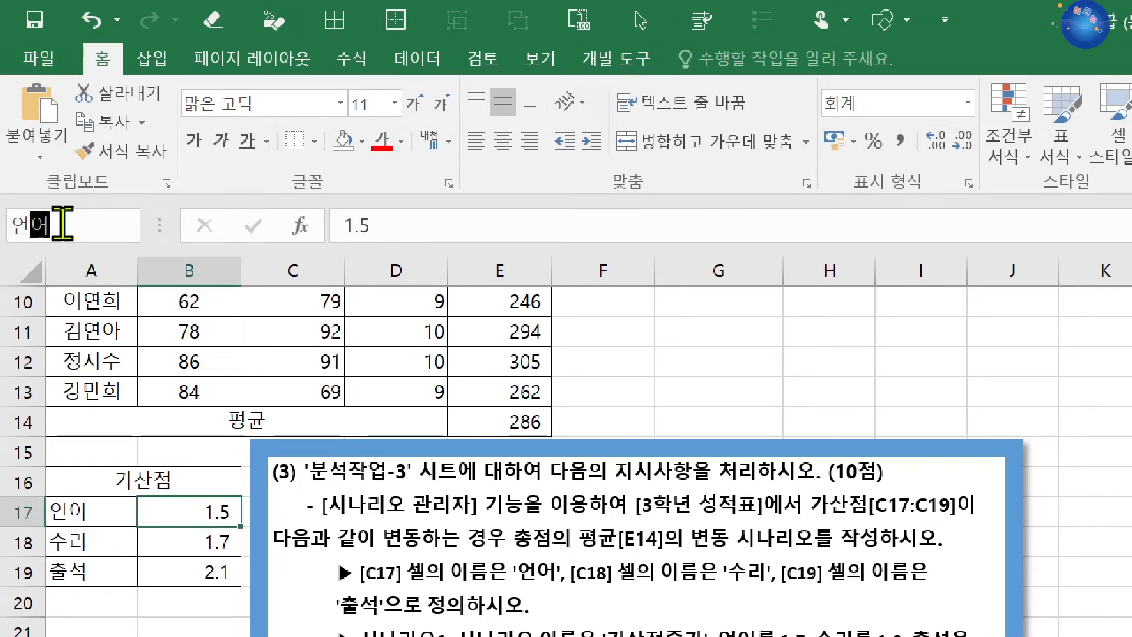
pyautogui.press('Return')
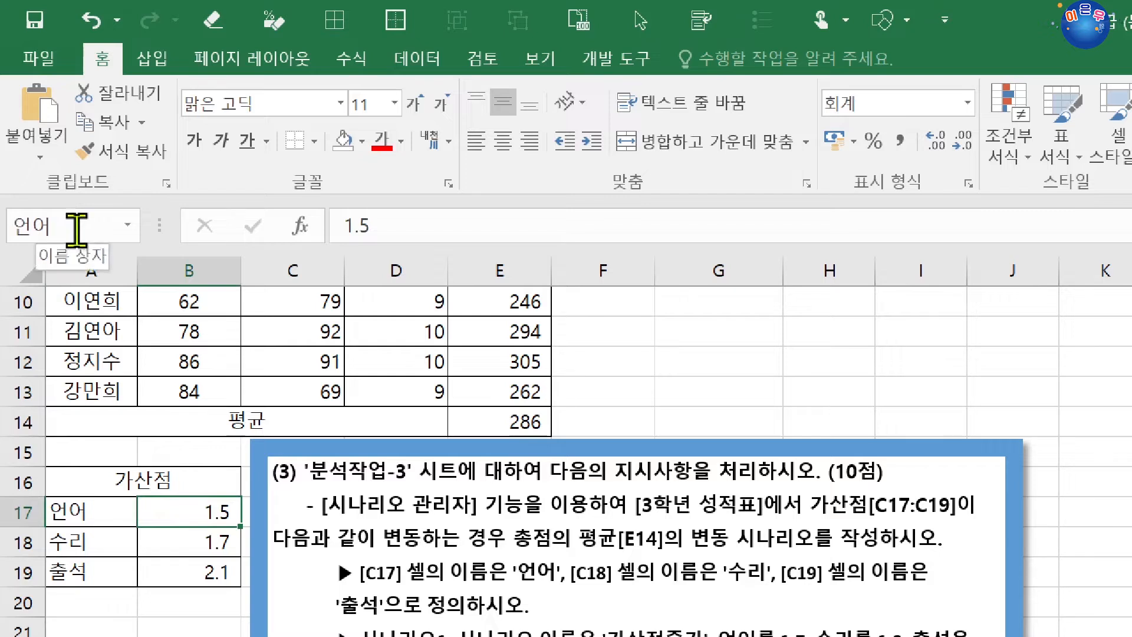
pyautogui.click(145, 531)
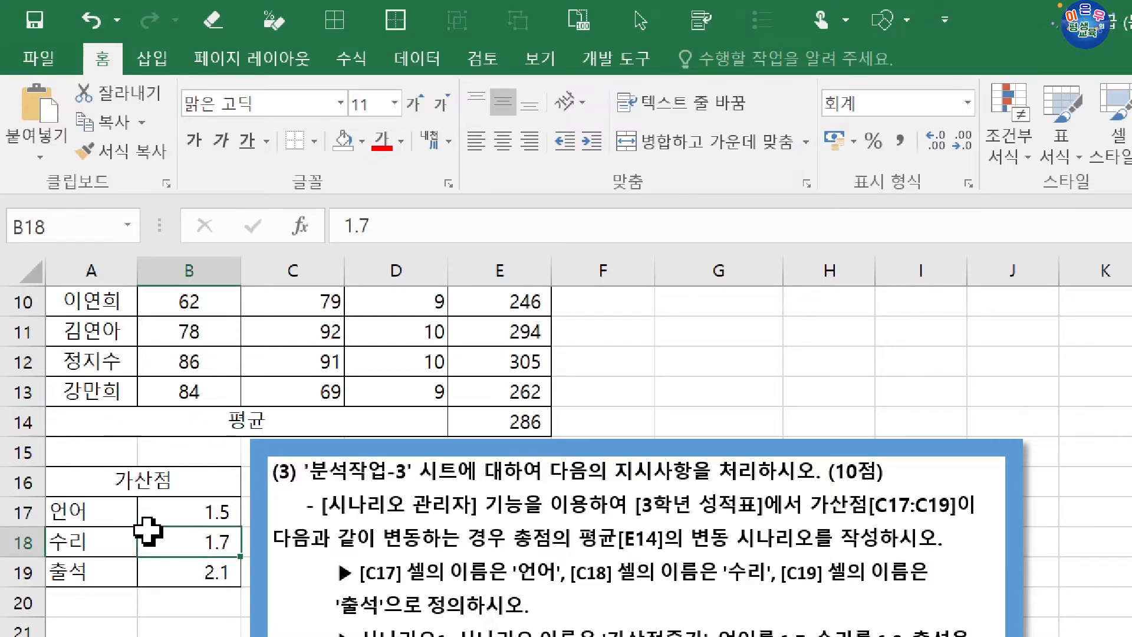
pyautogui.click(88, 221)
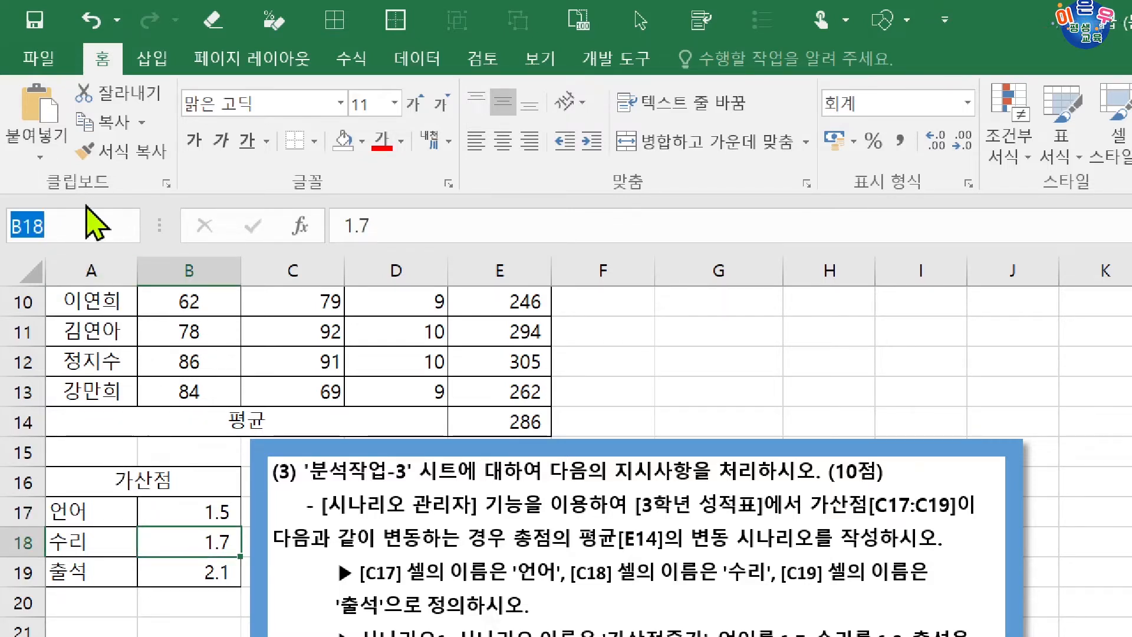
pyautogui.write('수리')
pyautogui.press('Return')
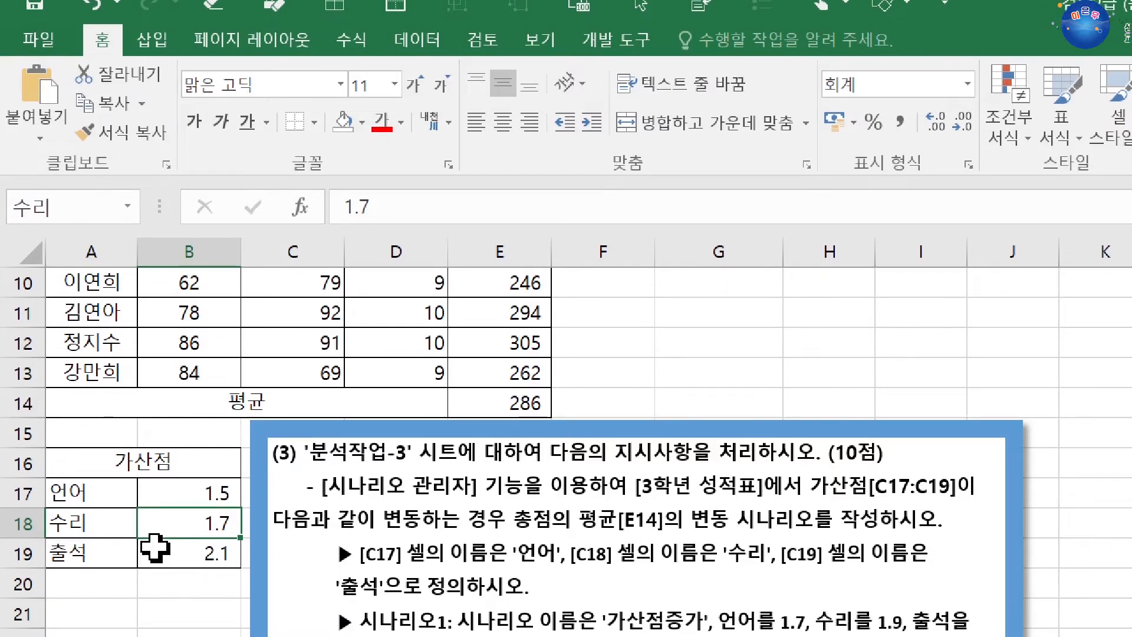
# Define the name 출석 for cell B19 in the 가산점 table.
pyautogui.click(225, 565)
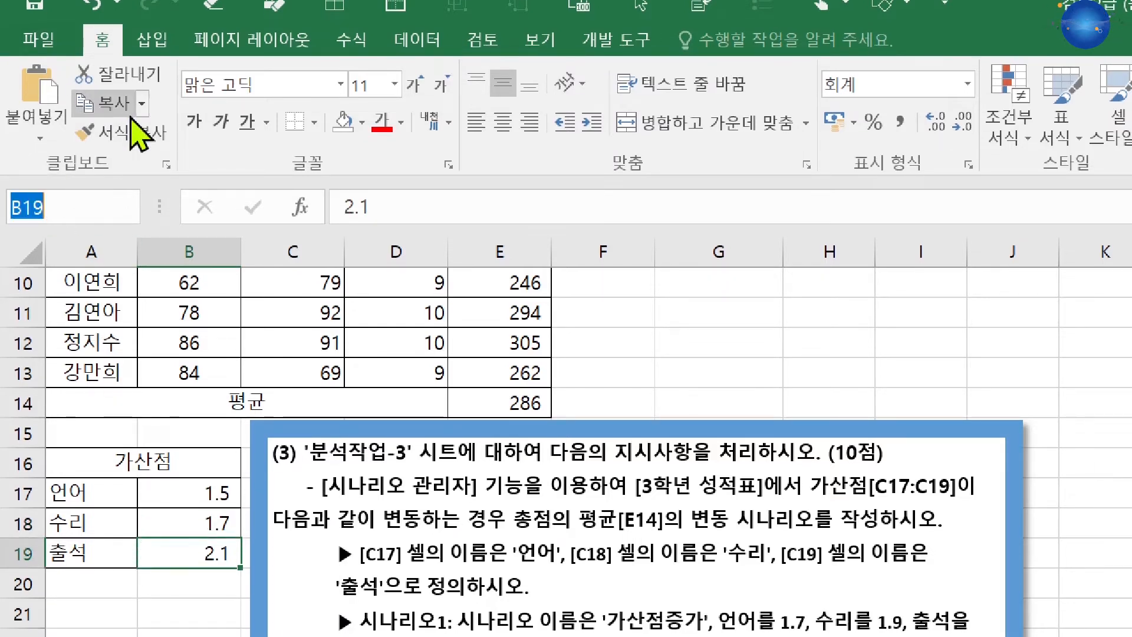
pyautogui.write('ㅜ')
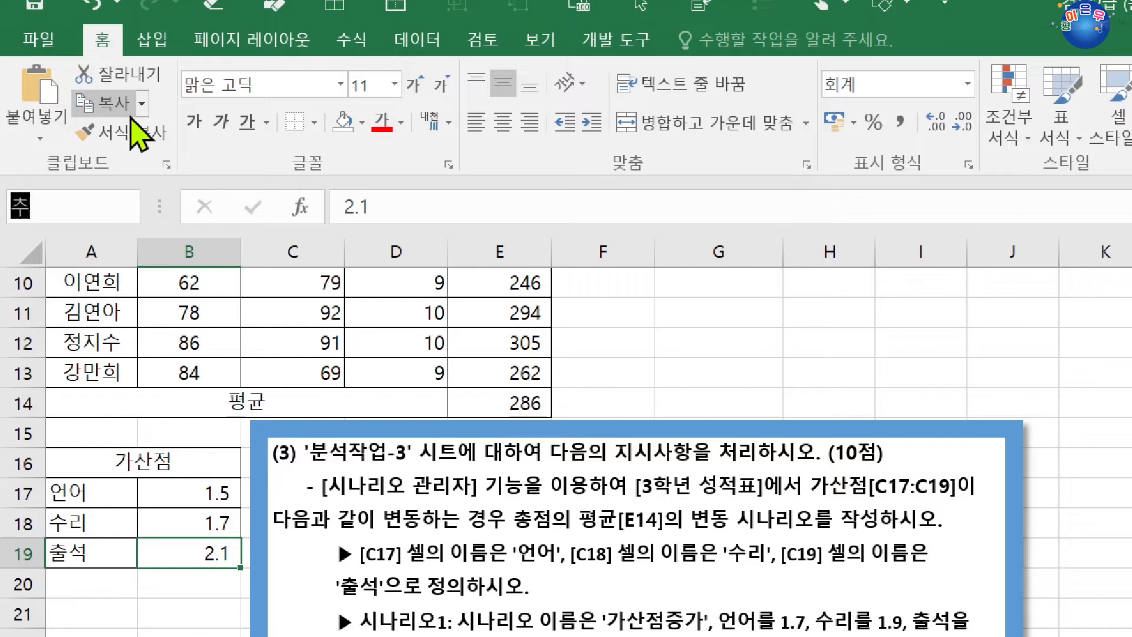
pyautogui.write('ㄹ석')
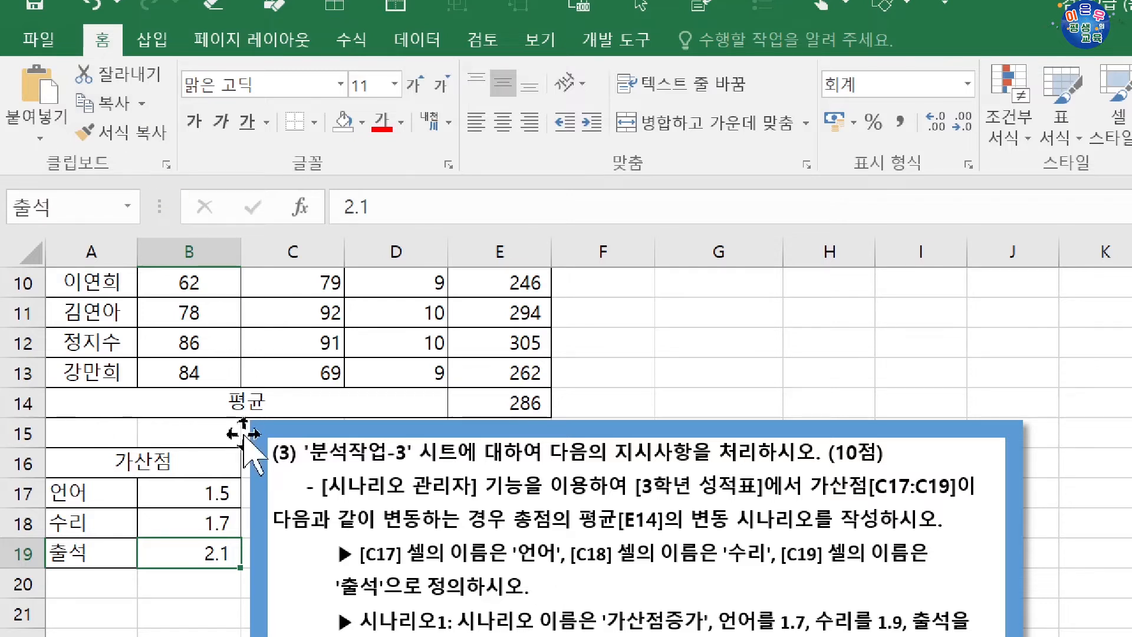
# Select the 가산점 values in B17:B19 and start adding a new scenario with Scenario Manager.
pyautogui.moveTo(200, 497); pyautogui.dragTo(200, 548)
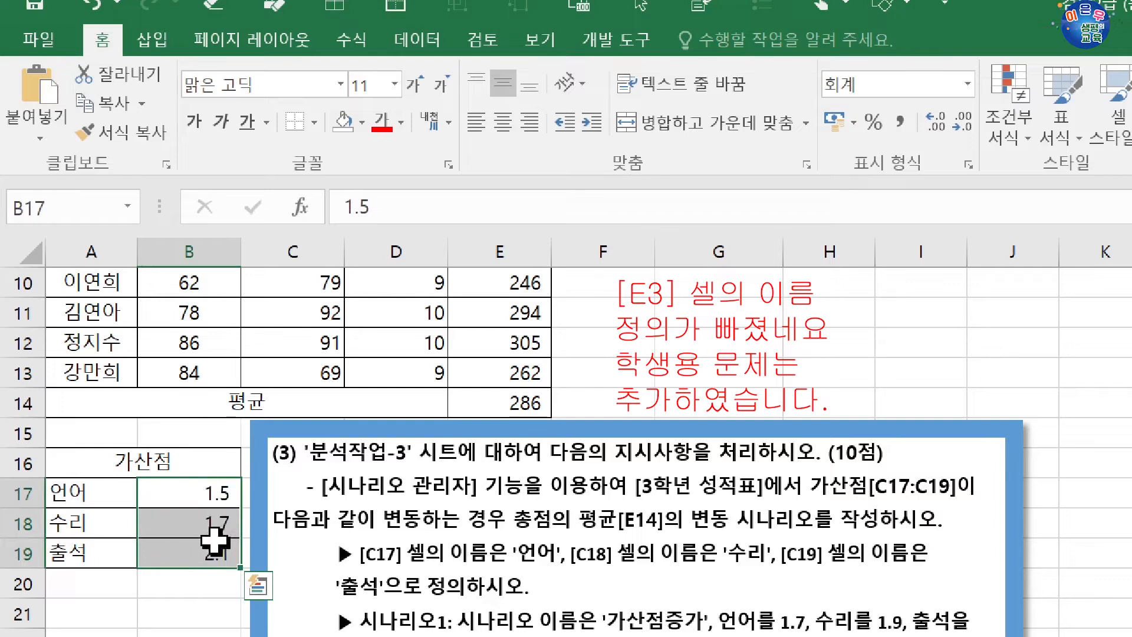
pyautogui.click(176, 495)
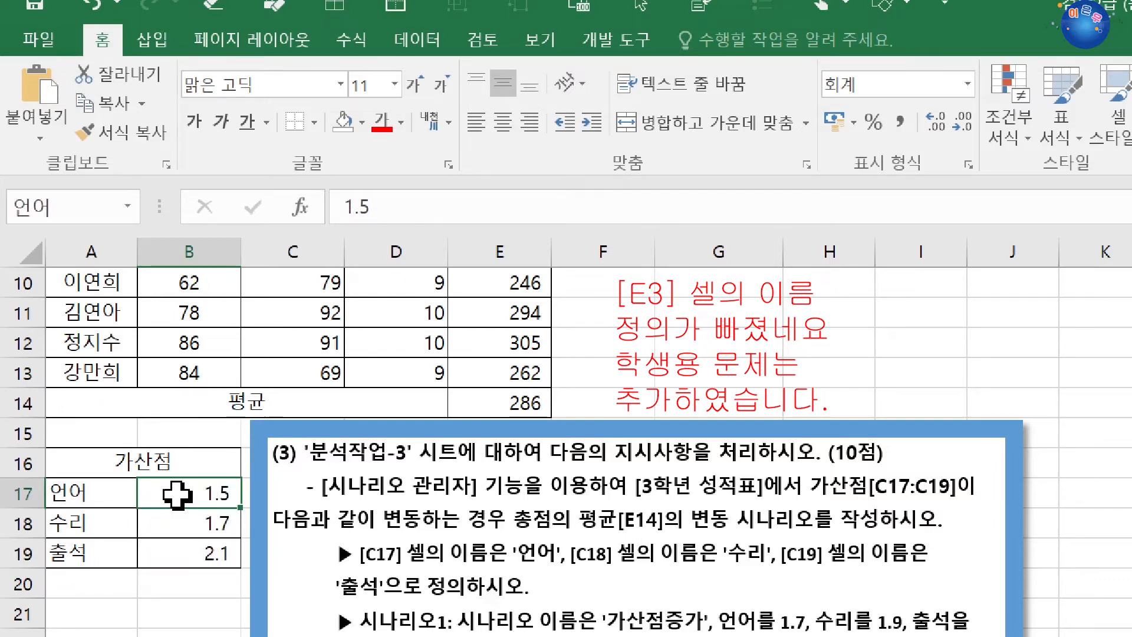
pyautogui.moveTo(177, 494); pyautogui.dragTo(158, 544)
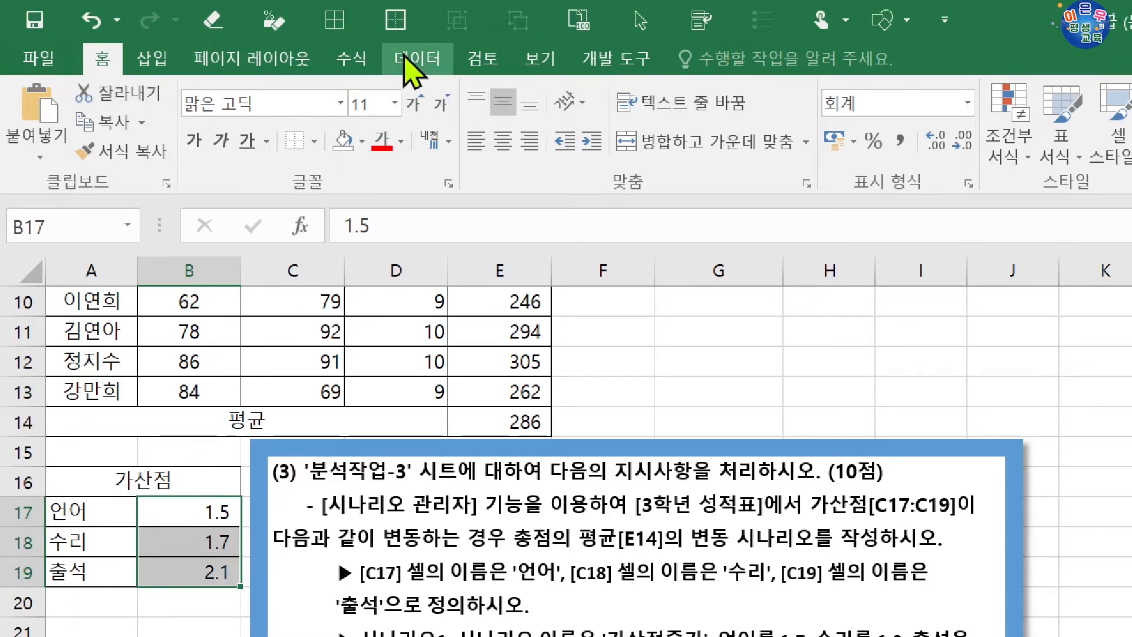
pyautogui.click(408, 59)
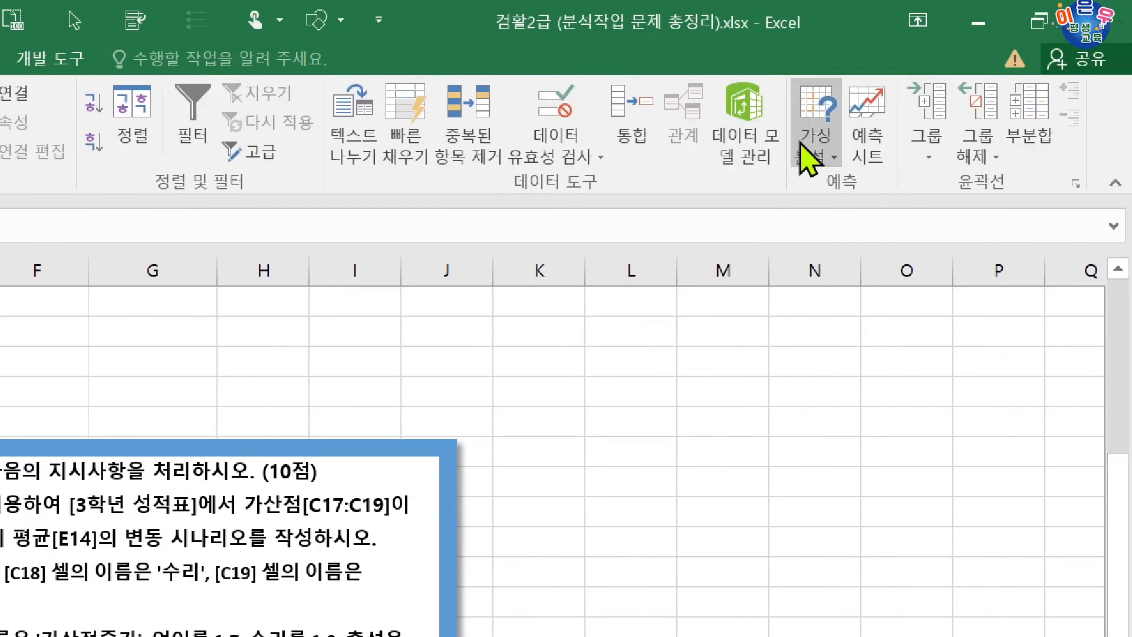
pyautogui.click(801, 147)
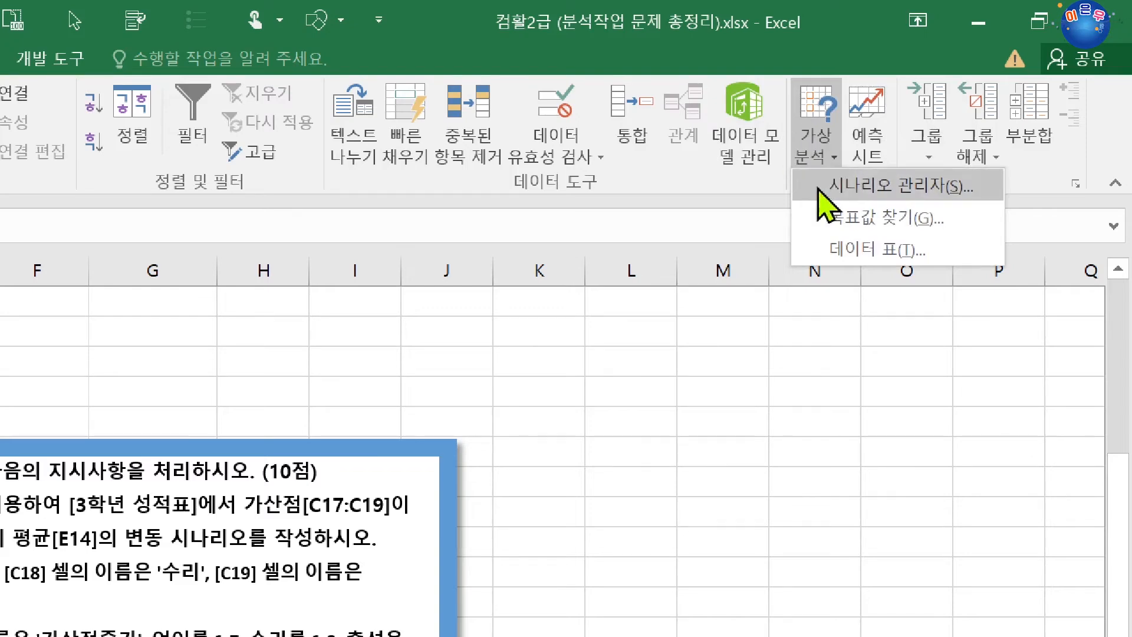
pyautogui.click(863, 188)
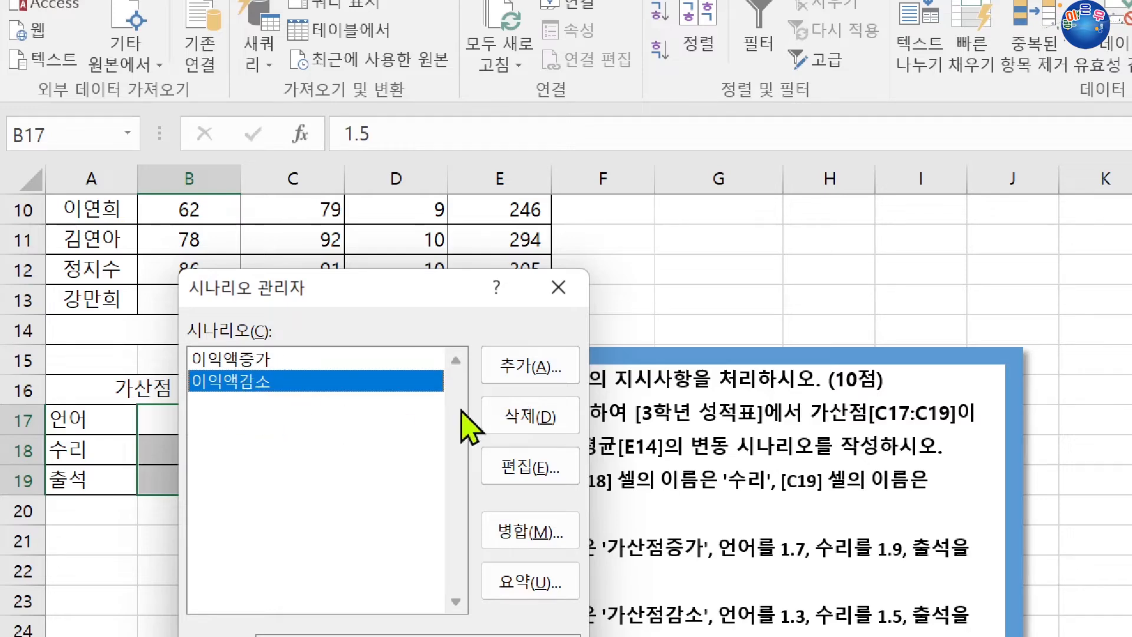
pyautogui.click(572, 366)
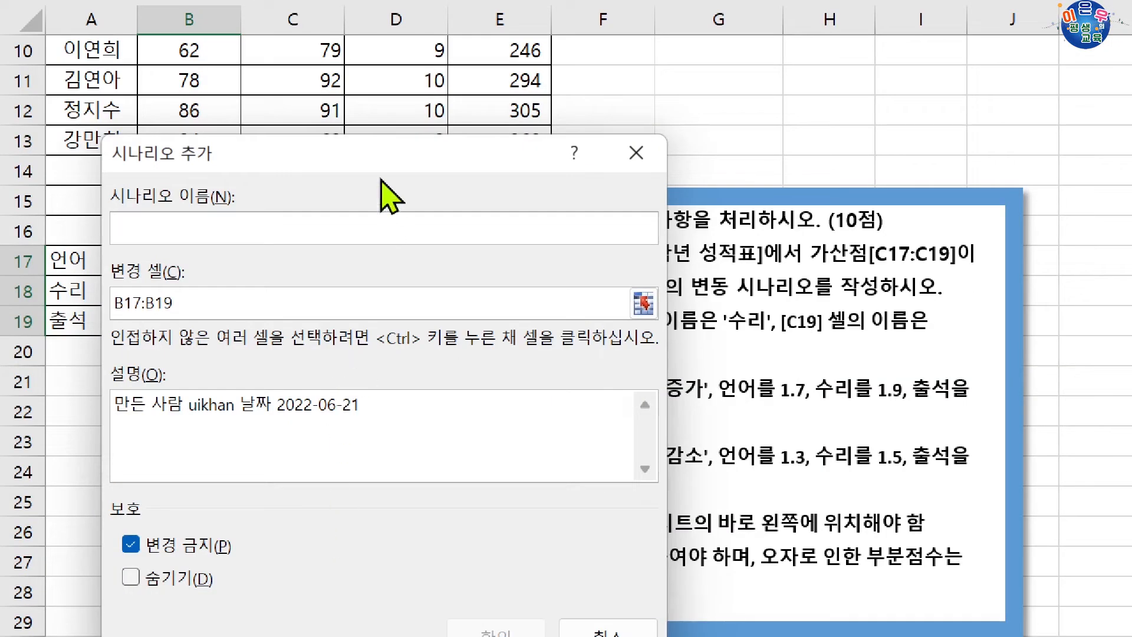
# Name the new scenario 가산점증가 and set its changing cells to B17:B19.
pyautogui.moveTo(381, 325); pyautogui.dragTo(642, 610)
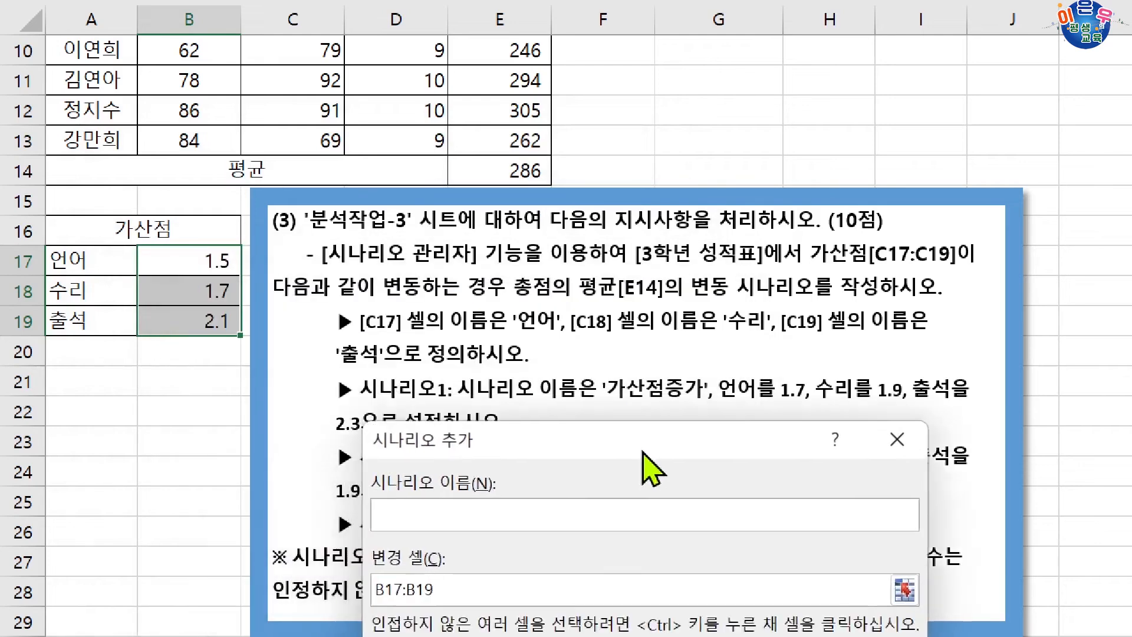
pyautogui.moveTo(644, 453); pyautogui.dragTo(662, 437)
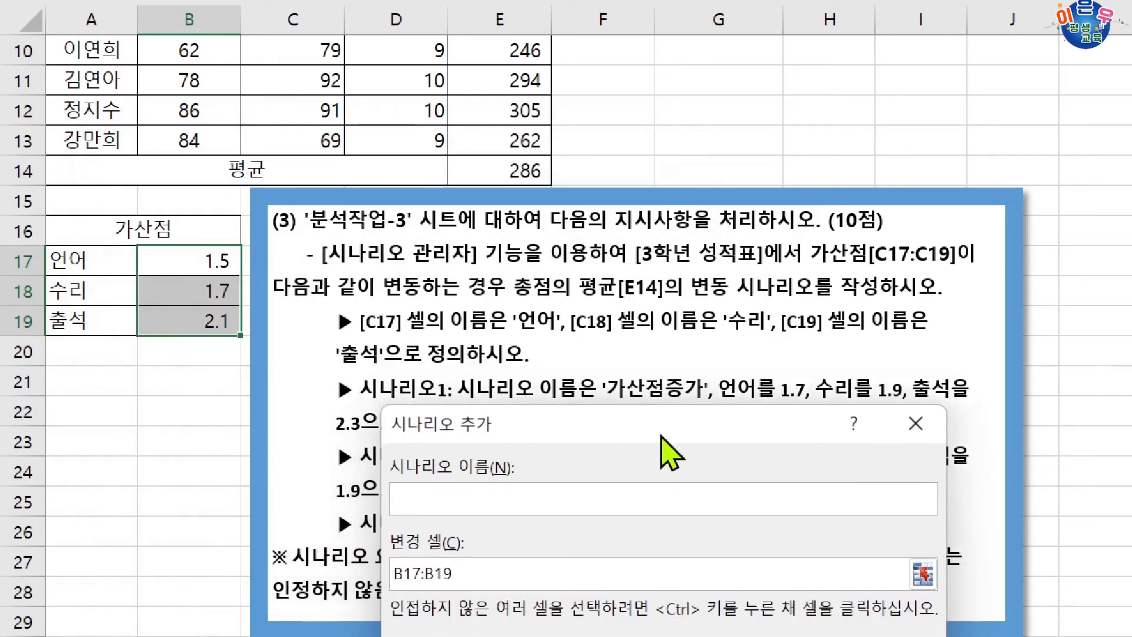
pyautogui.click(600, 503)
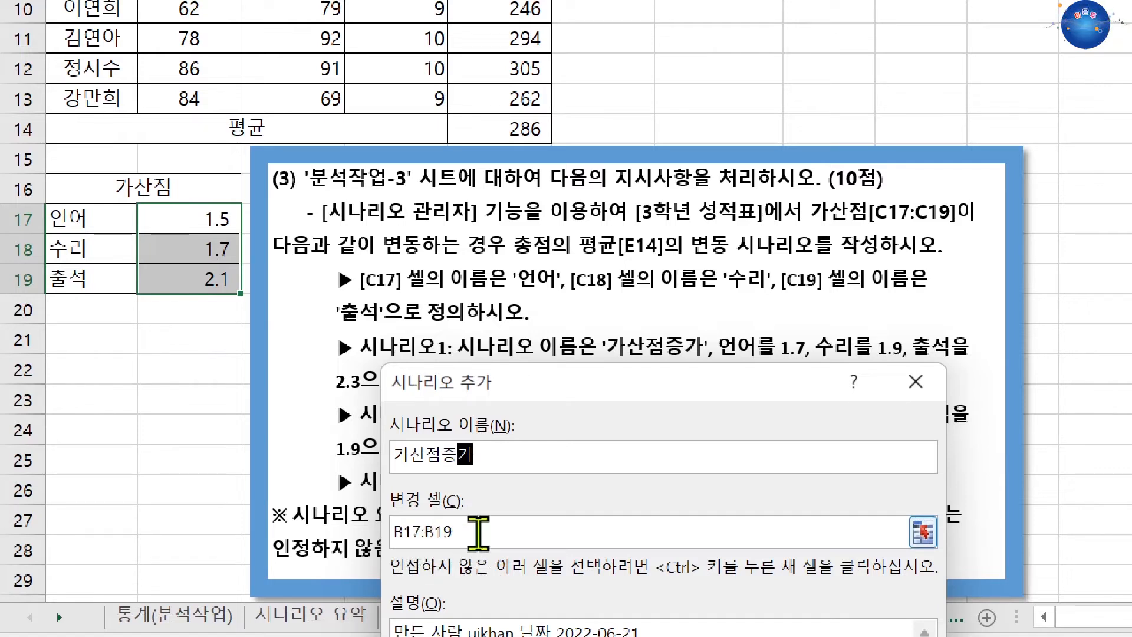
pyautogui.click(506, 531)
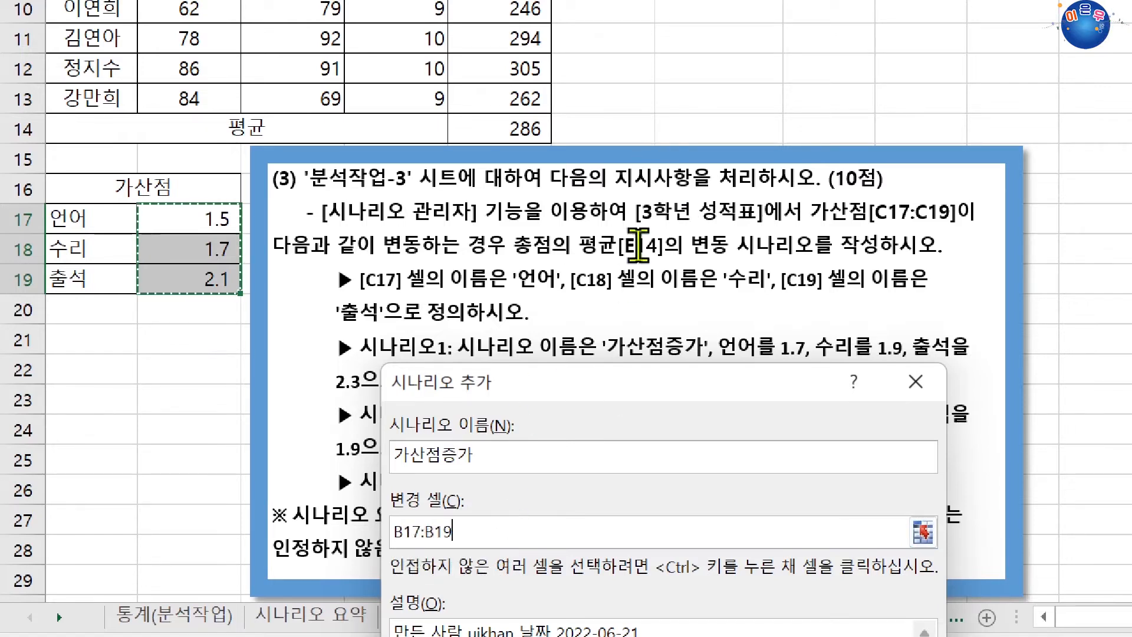
pyautogui.click(670, 104)
pyautogui.moveTo(164, 222); pyautogui.dragTo(169, 276)
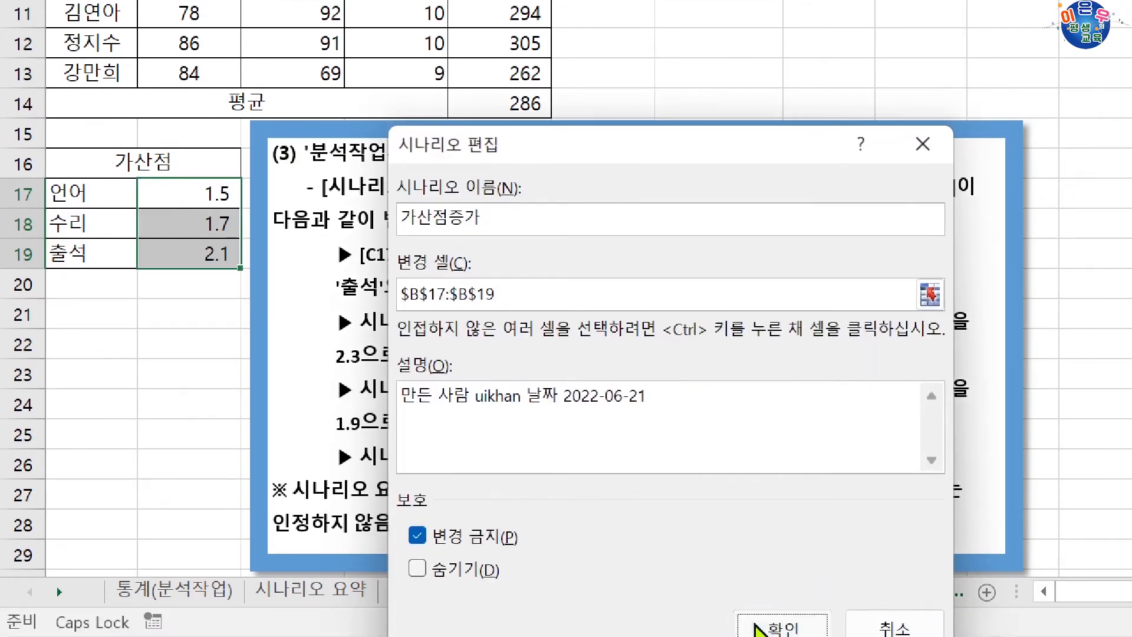
pyautogui.click(749, 628)
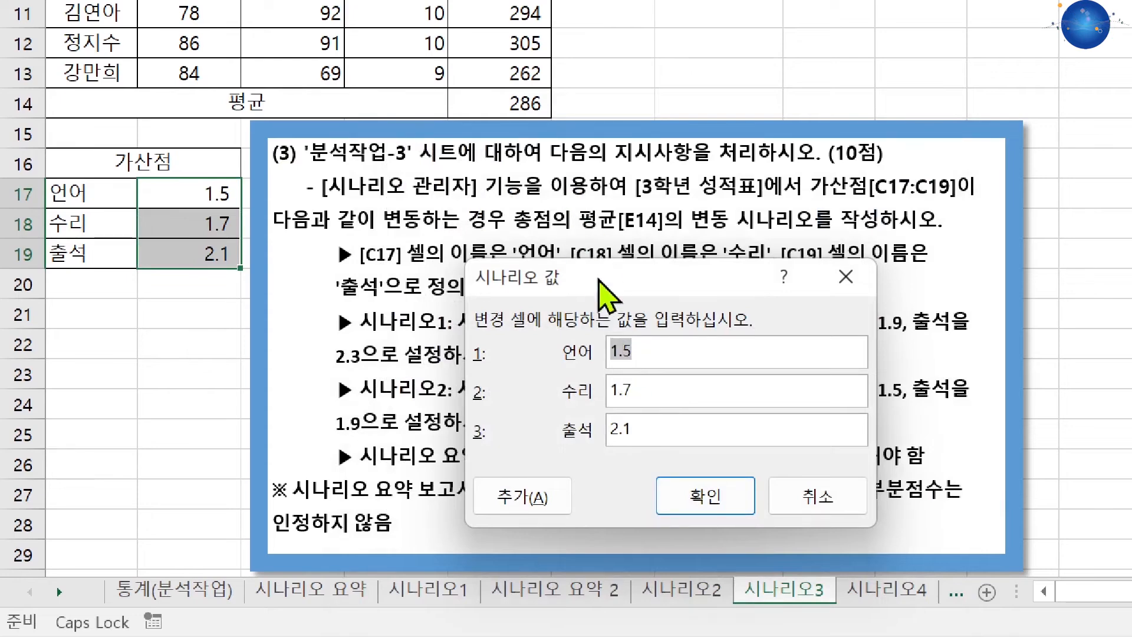
# Set the 가산점증가 scenario values to 언어 1.7, 수리 1.9 and 출석 2.3, and proceed to adding another scenario.
pyautogui.moveTo(598, 280); pyautogui.dragTo(637, 358)
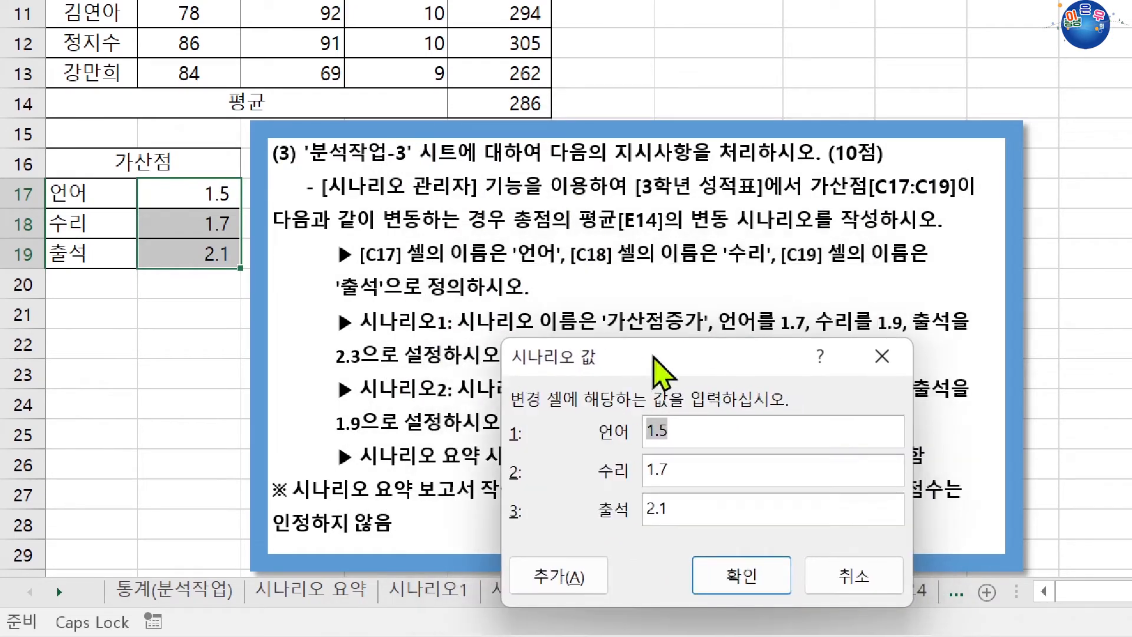
pyautogui.click(701, 434)
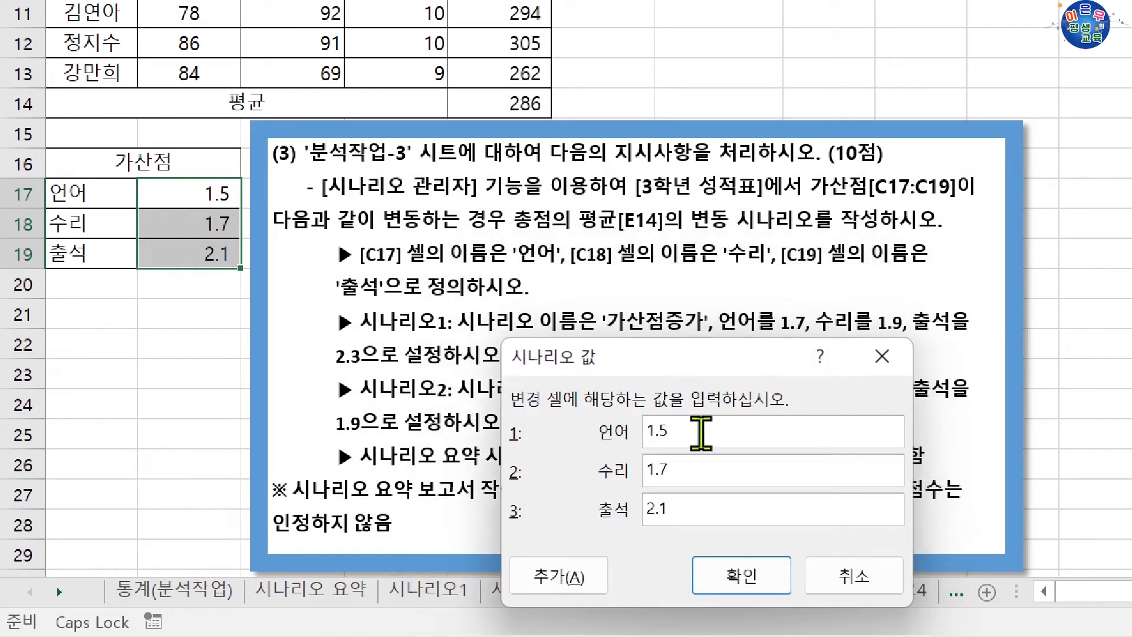
pyautogui.write('7')
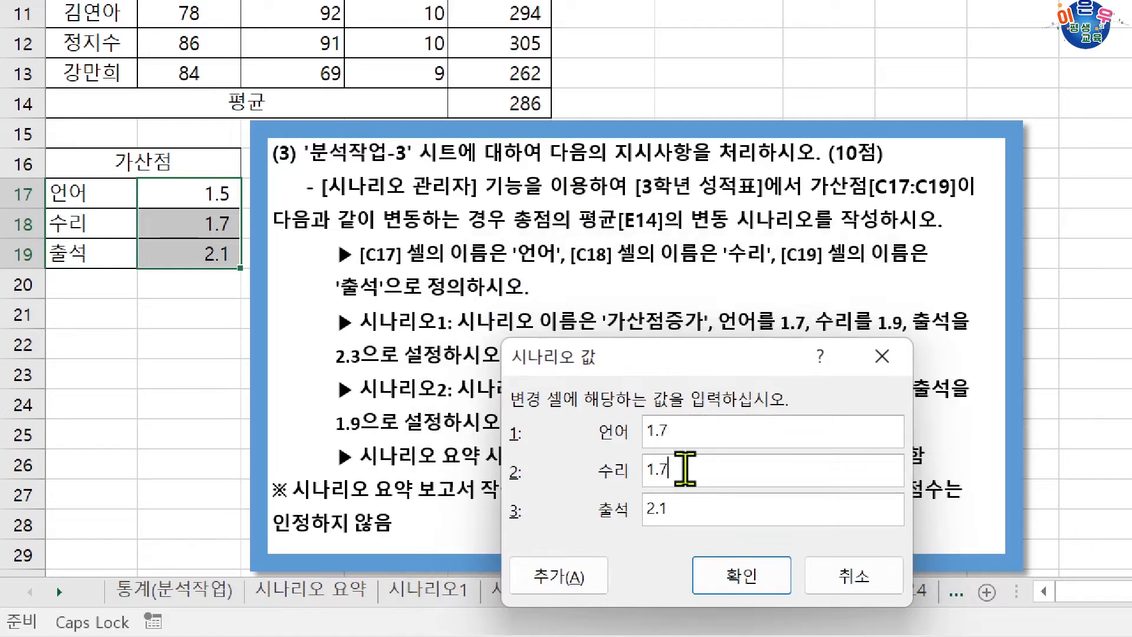
pyautogui.write('9')
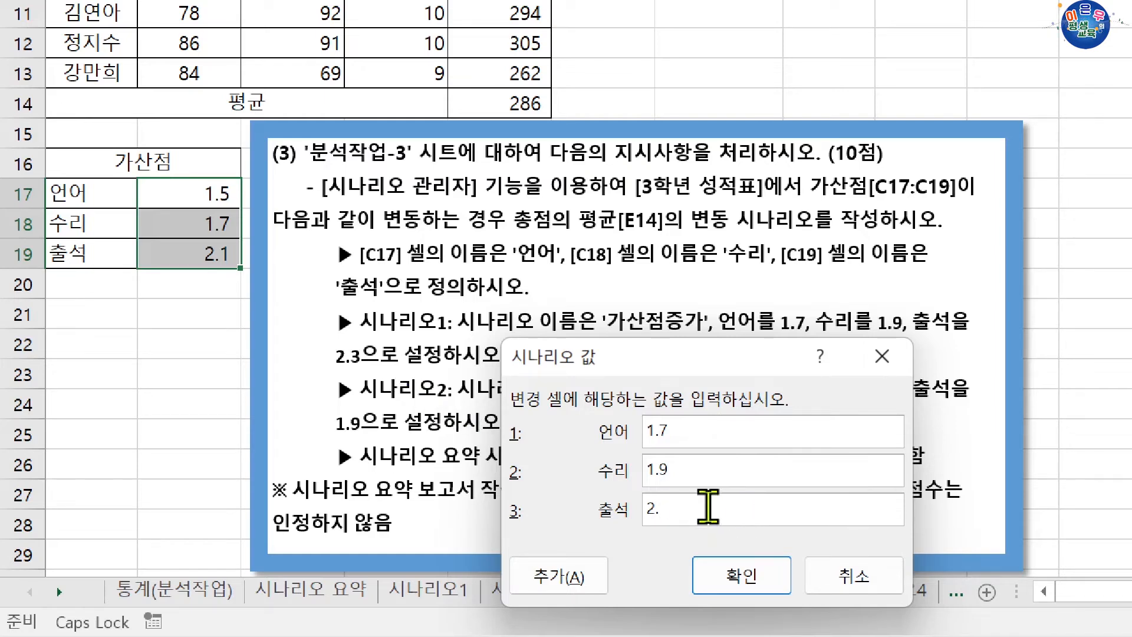
pyautogui.write('3')
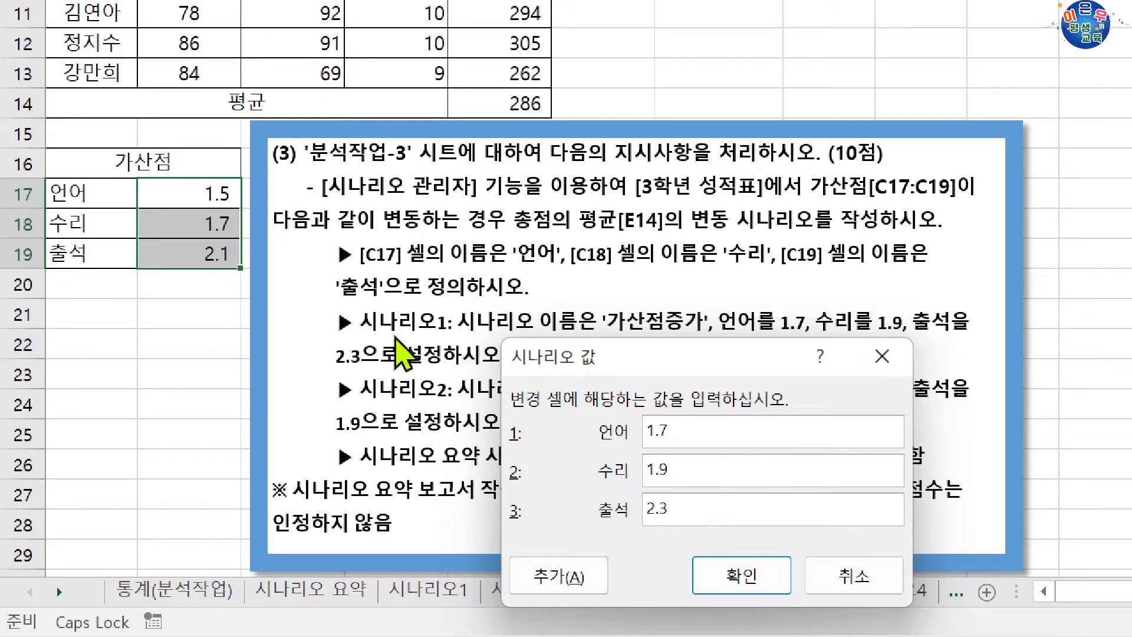
pyautogui.click(530, 576)
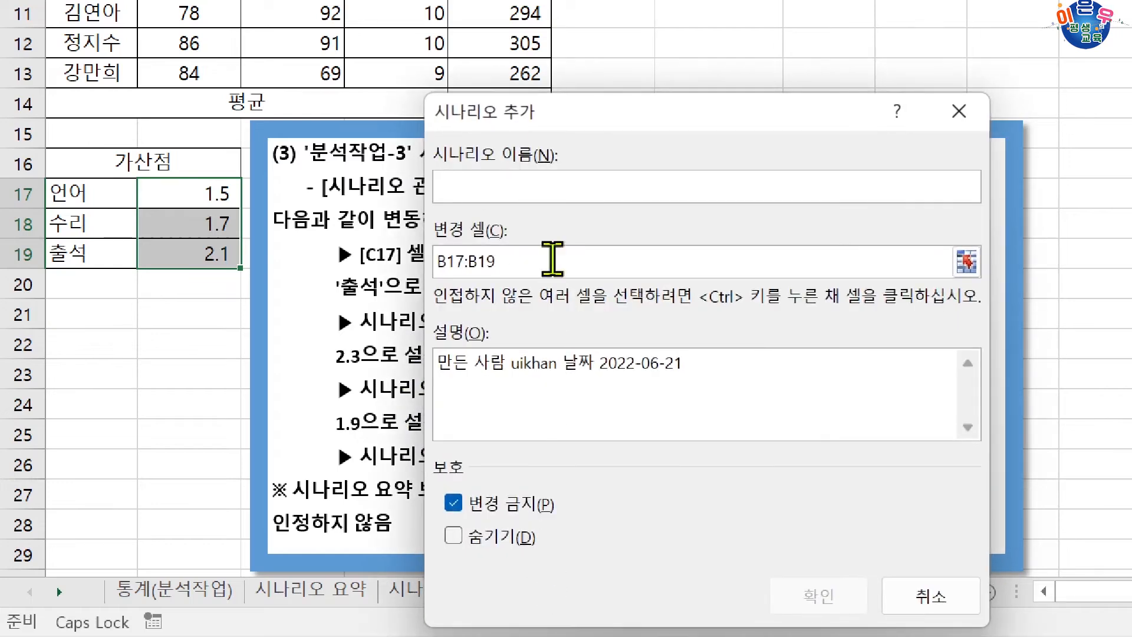
# Name the second scenario 가산점감소, keeping B17:B19 as the changing cells.
pyautogui.moveTo(569, 121); pyautogui.dragTo(589, 433)
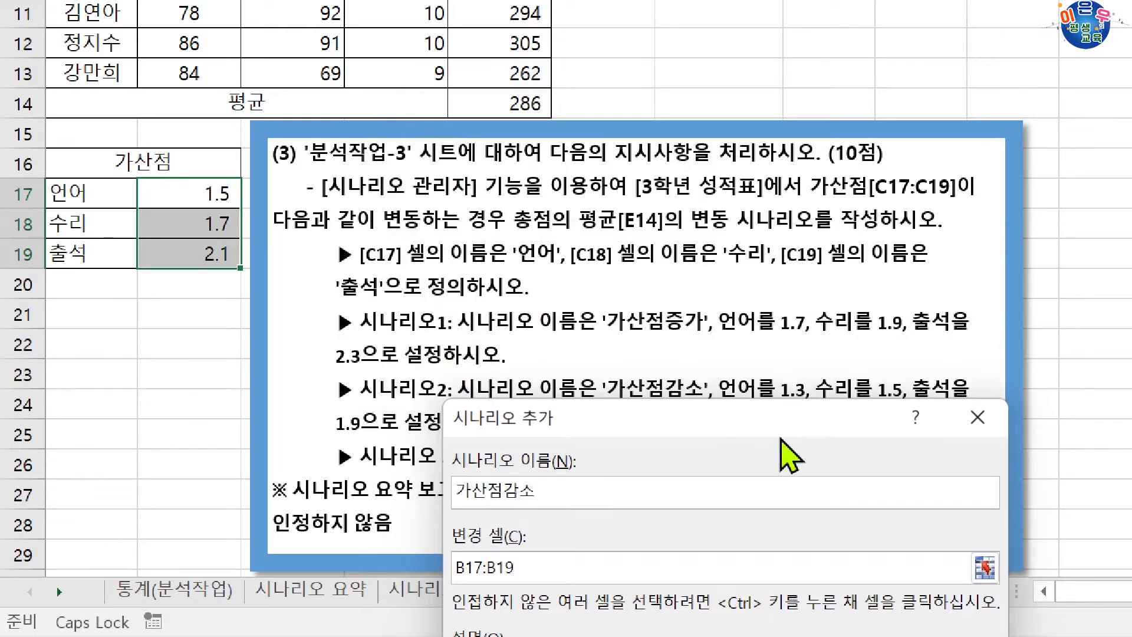
pyautogui.moveTo(783, 429); pyautogui.dragTo(805, 161)
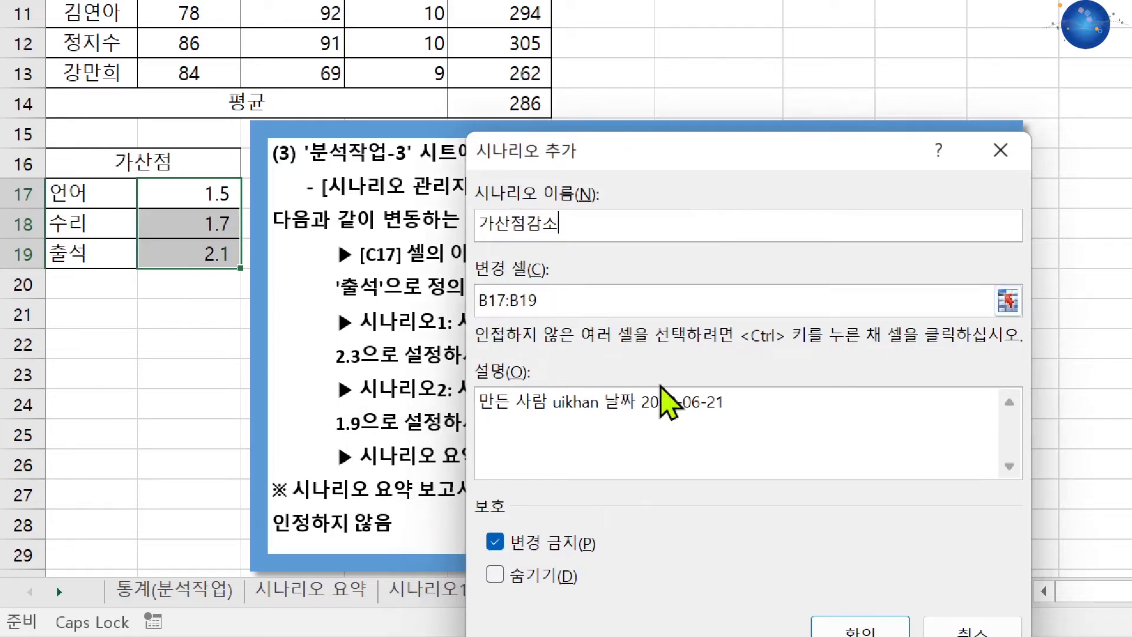
pyautogui.click(859, 626)
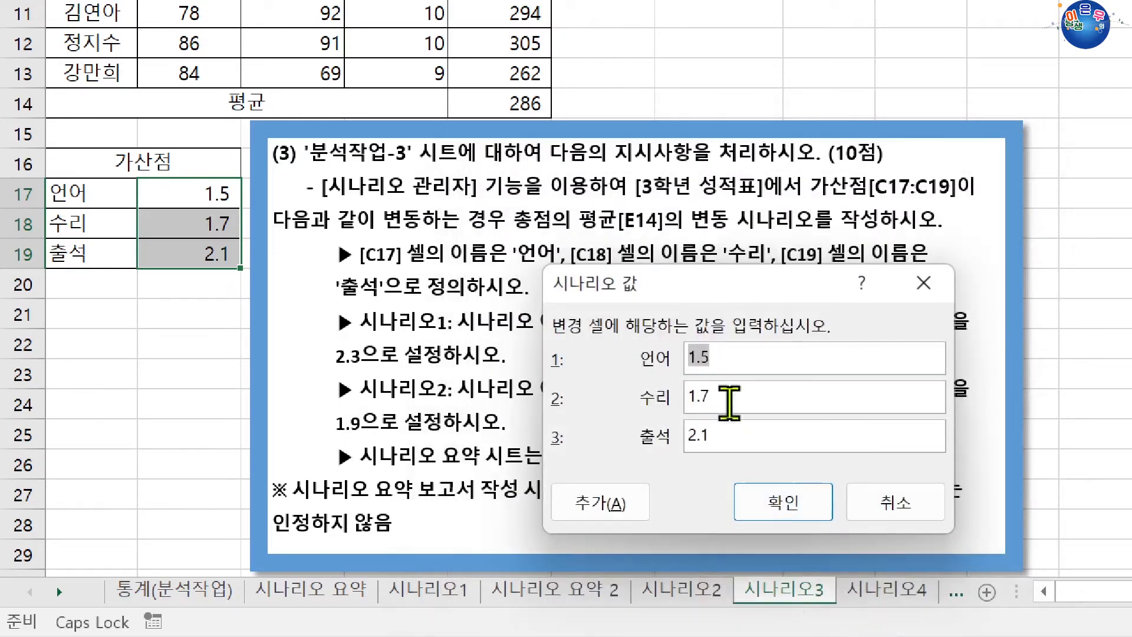
# Set the 가산점감소 scenario values to 언어 1.3, 수리 1.5 and 출석 1.9.
pyautogui.moveTo(722, 285); pyautogui.dragTo(711, 423)
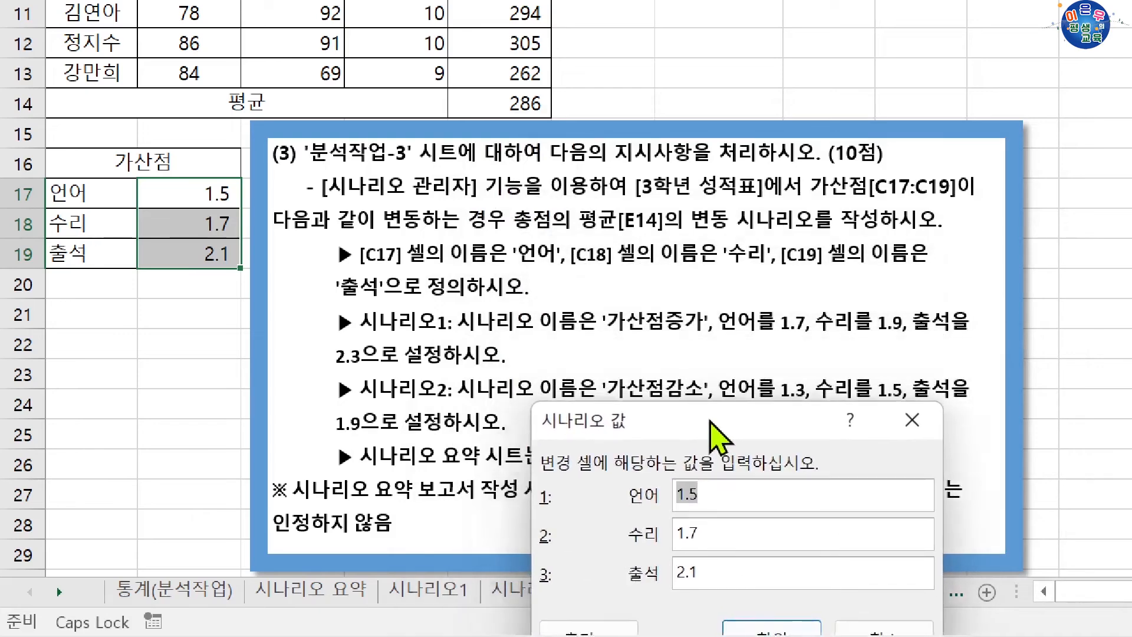
pyautogui.click(729, 500)
pyautogui.press('BackSpace')
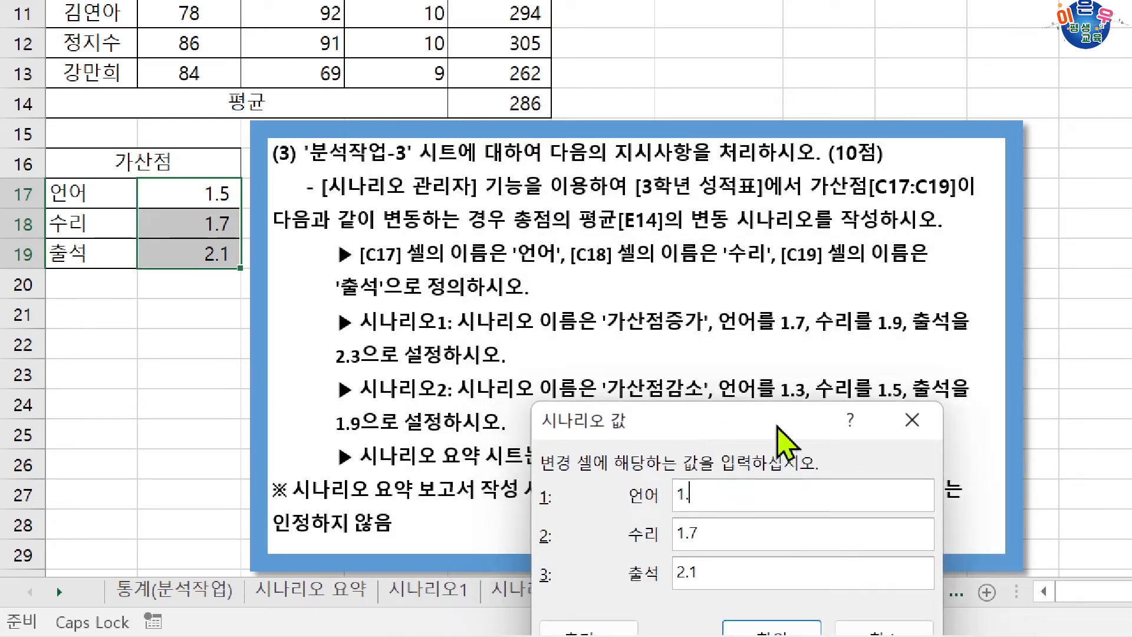
pyautogui.write('3')
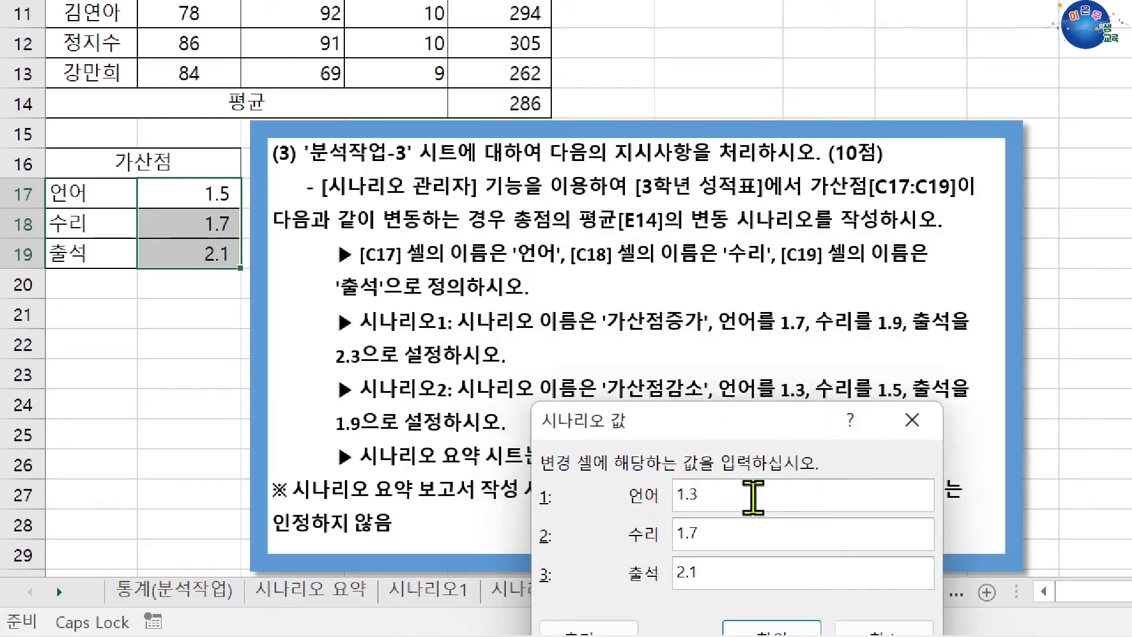
pyautogui.write('5')
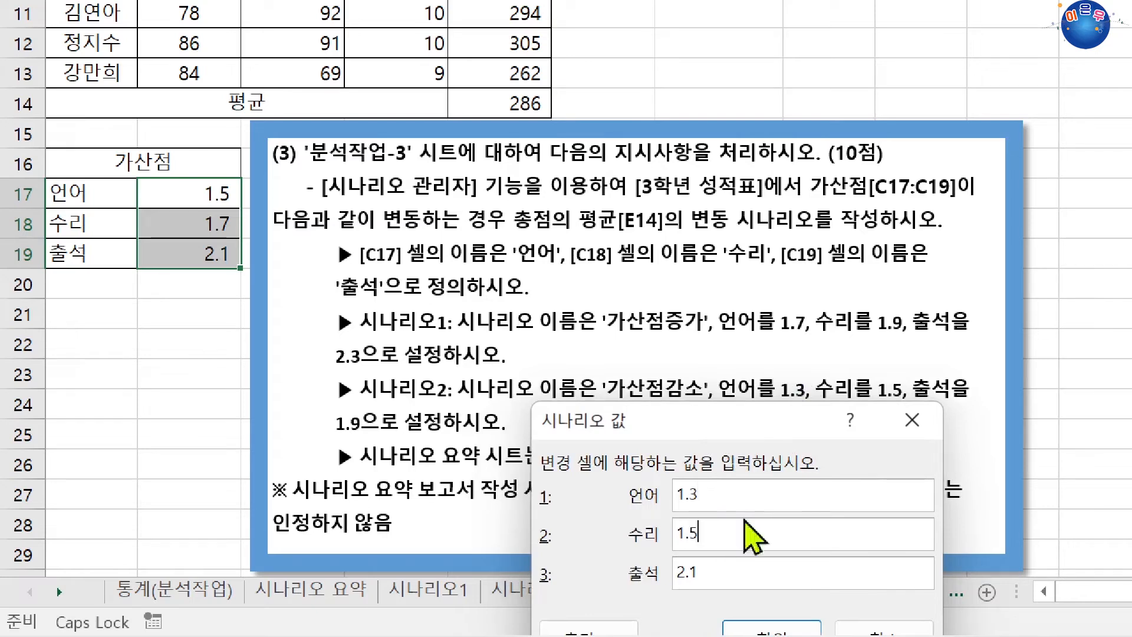
pyautogui.press('Tab')
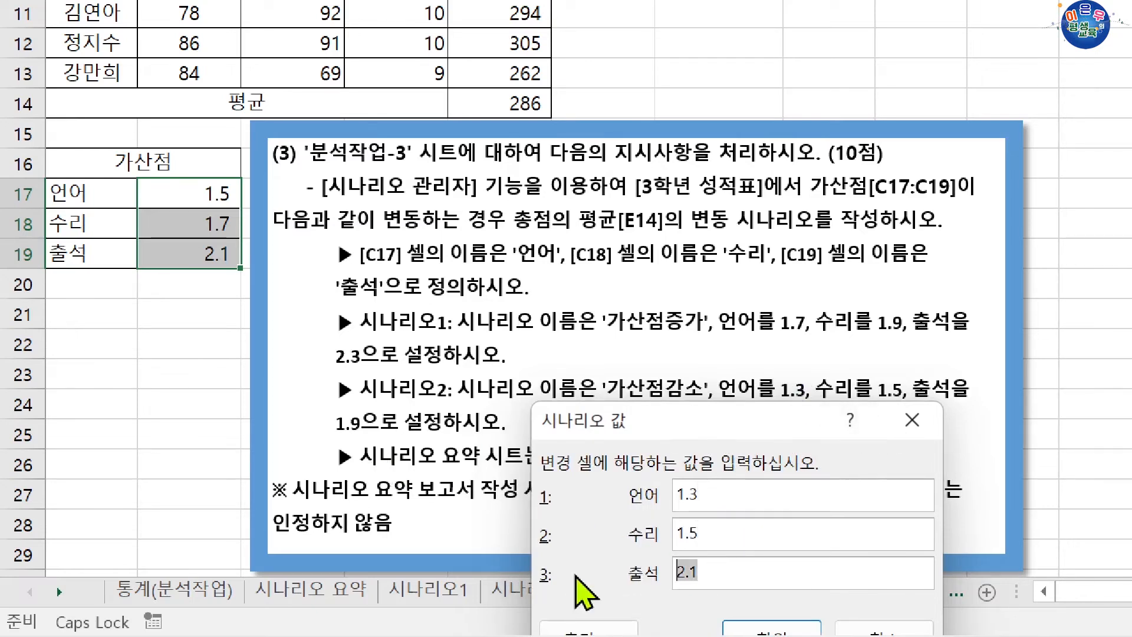
pyautogui.write('1.9')
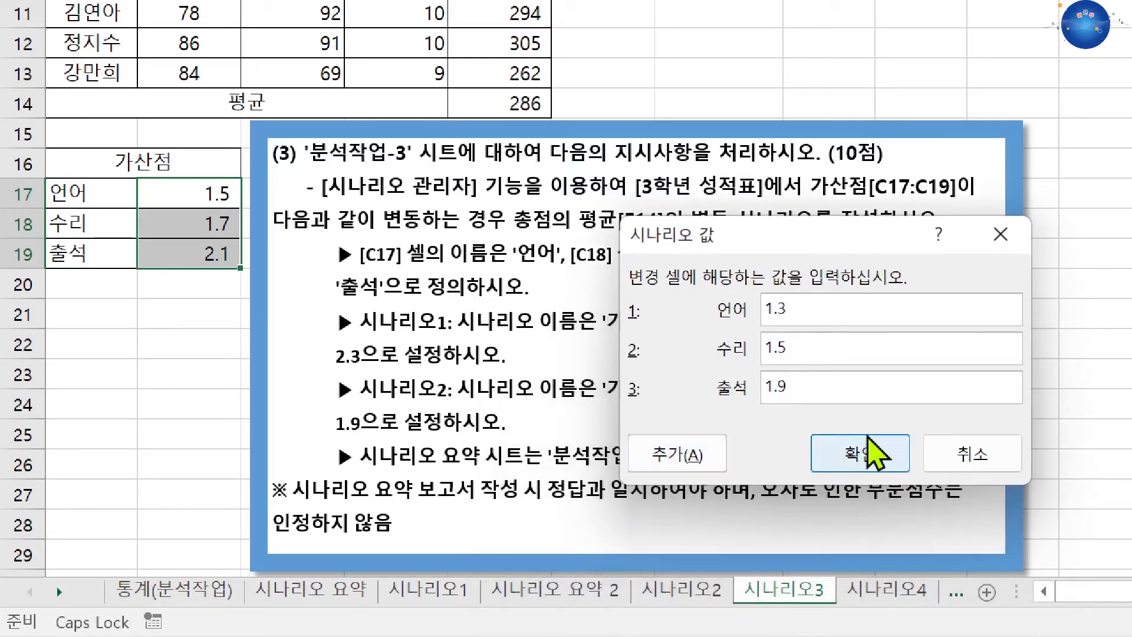
pyautogui.click(862, 455)
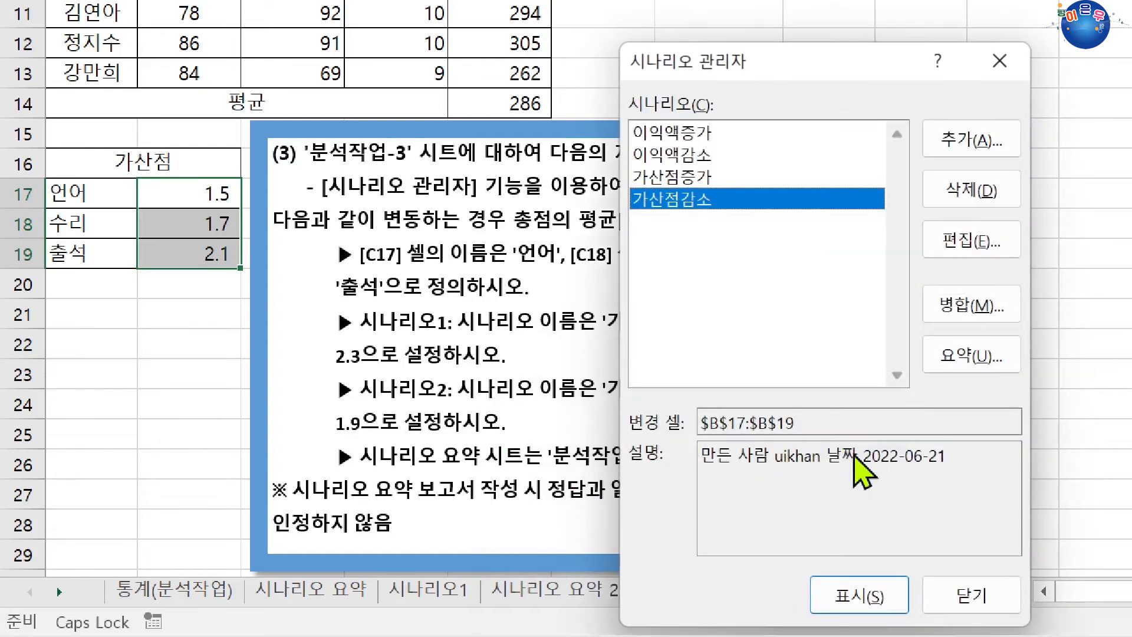
# Create a scenario summary report with E14 as the result cell, and return to the 시나리오3 sheet.
pyautogui.click(711, 163)
pyautogui.click(711, 176)
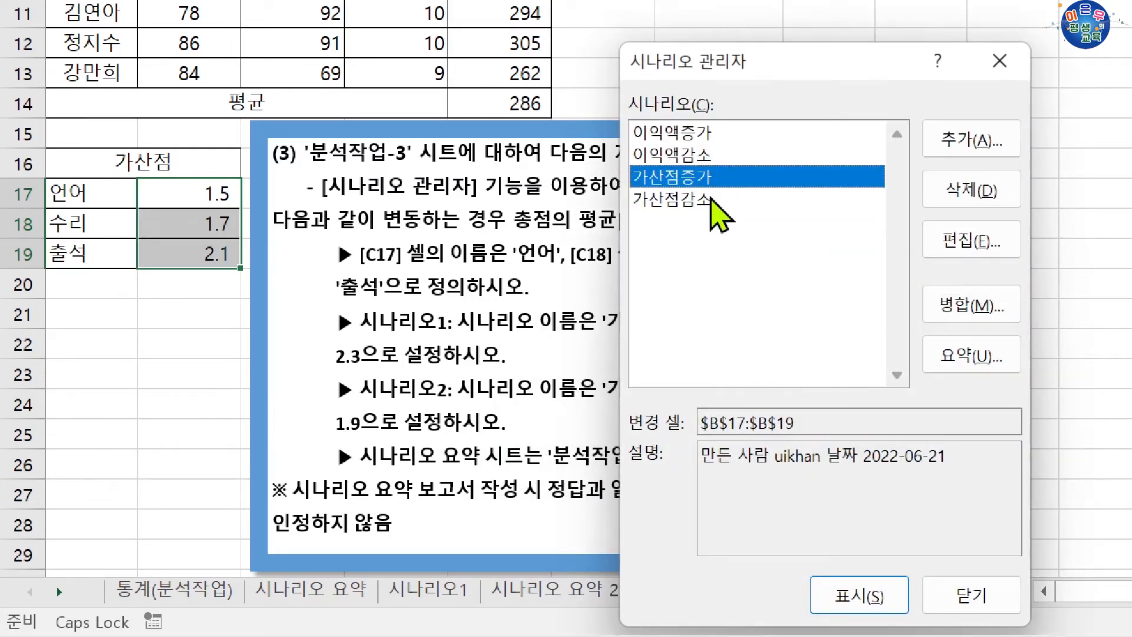
pyautogui.click(713, 200)
pyautogui.click(712, 184)
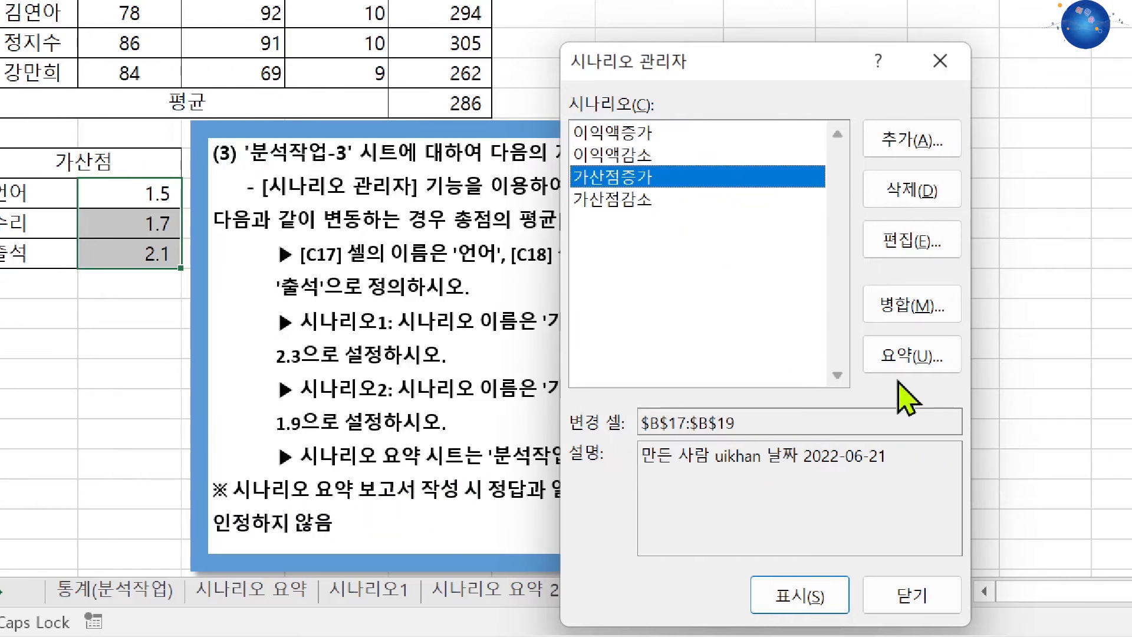
pyautogui.click(961, 362)
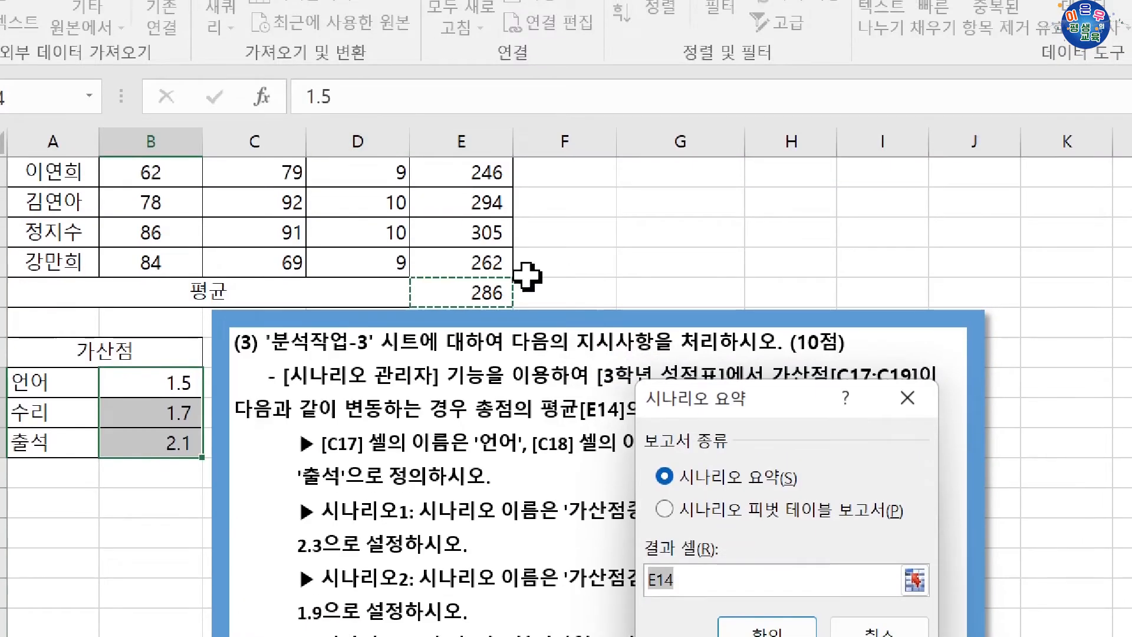
pyautogui.moveTo(716, 401); pyautogui.dragTo(805, 255)
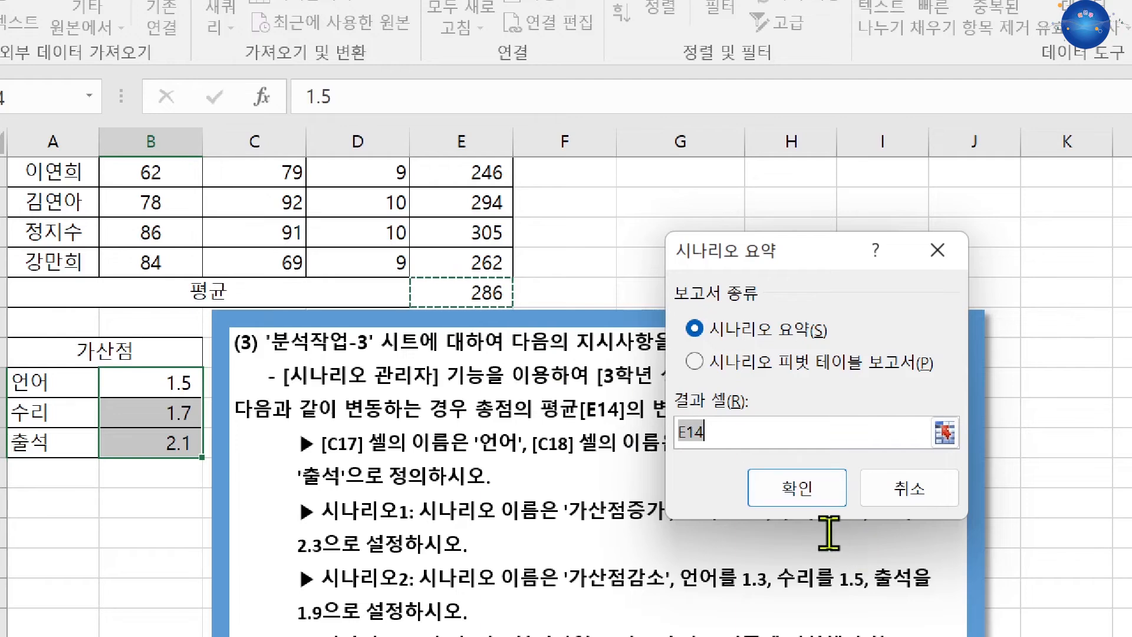
pyautogui.click(814, 499)
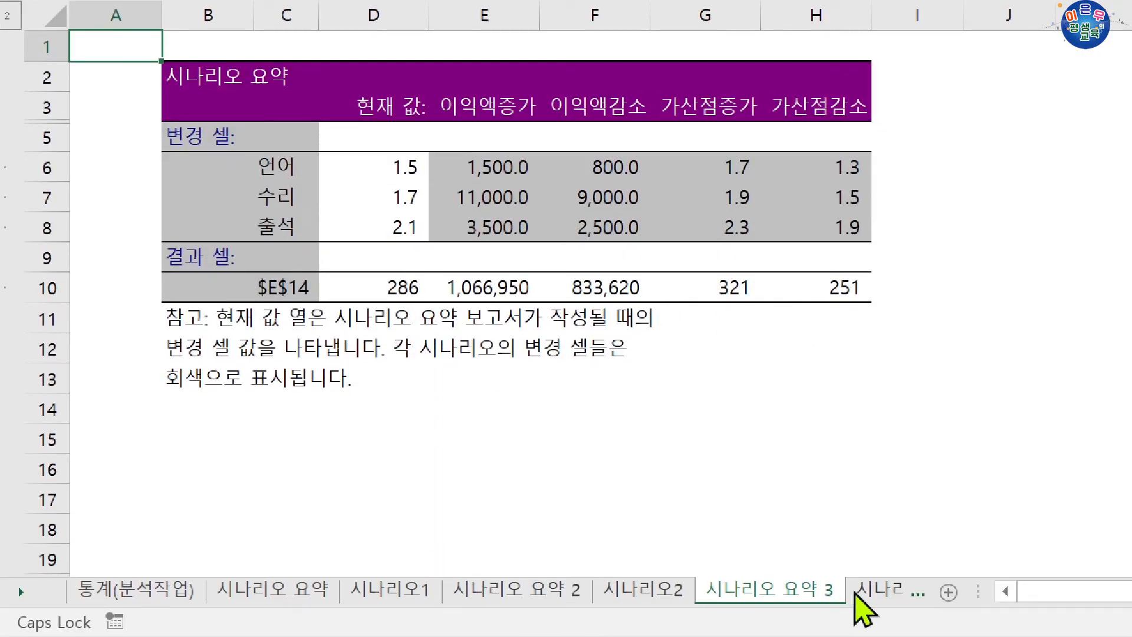
pyautogui.click(860, 591)
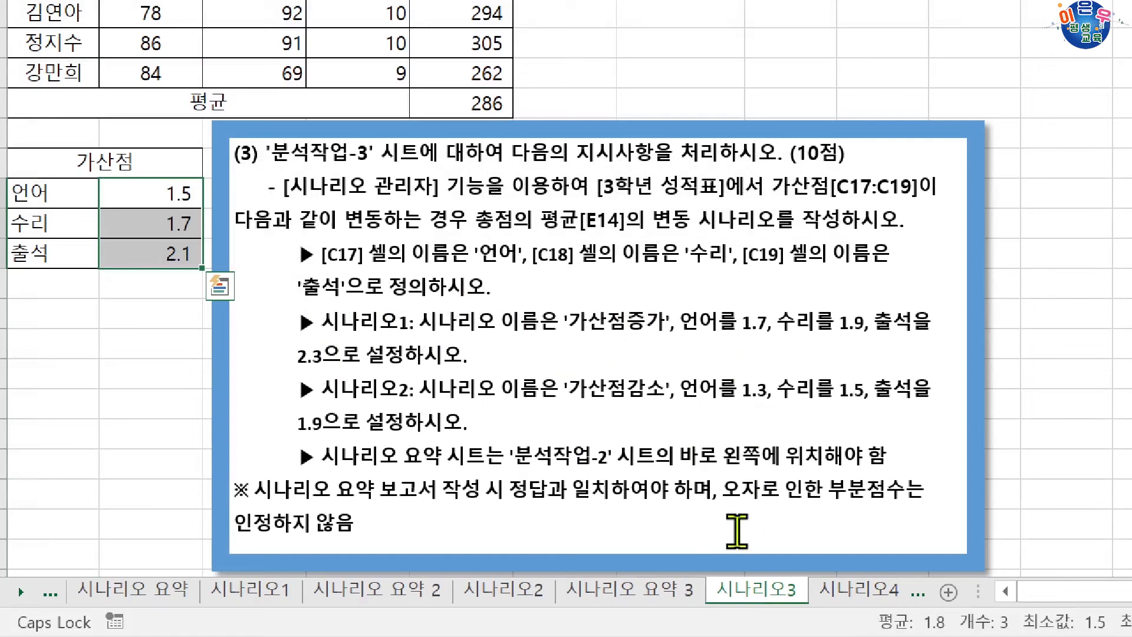
# Go to the 시나리오4 sheet and review the changing cells B6:B7 and the result cell B15.
pyautogui.click(651, 593)
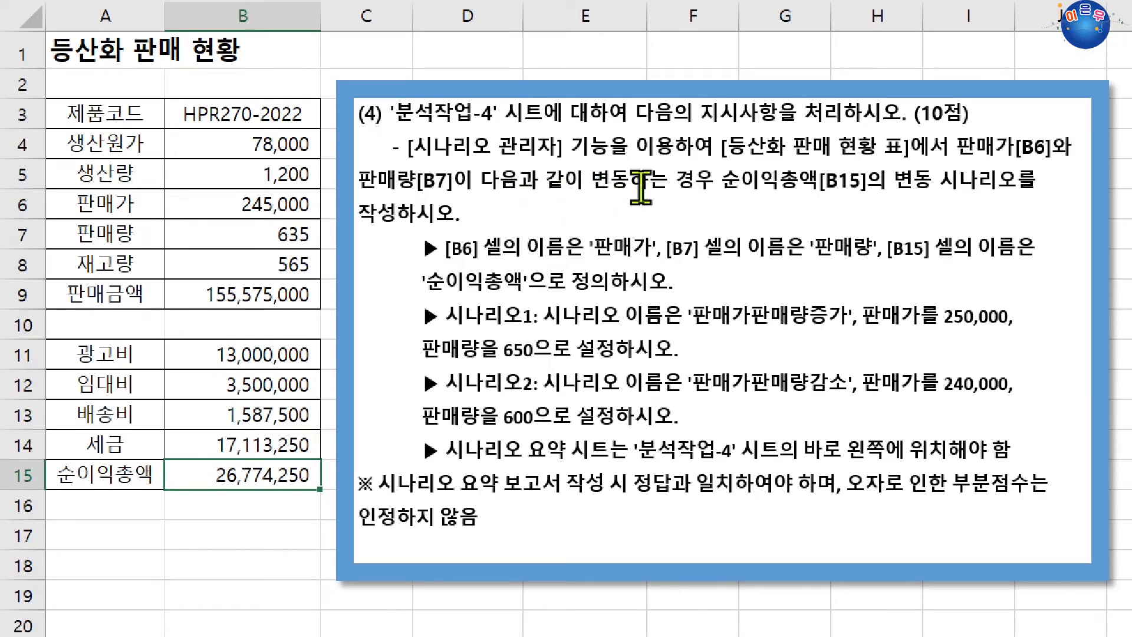
pyautogui.moveTo(266, 207); pyautogui.dragTo(266, 230)
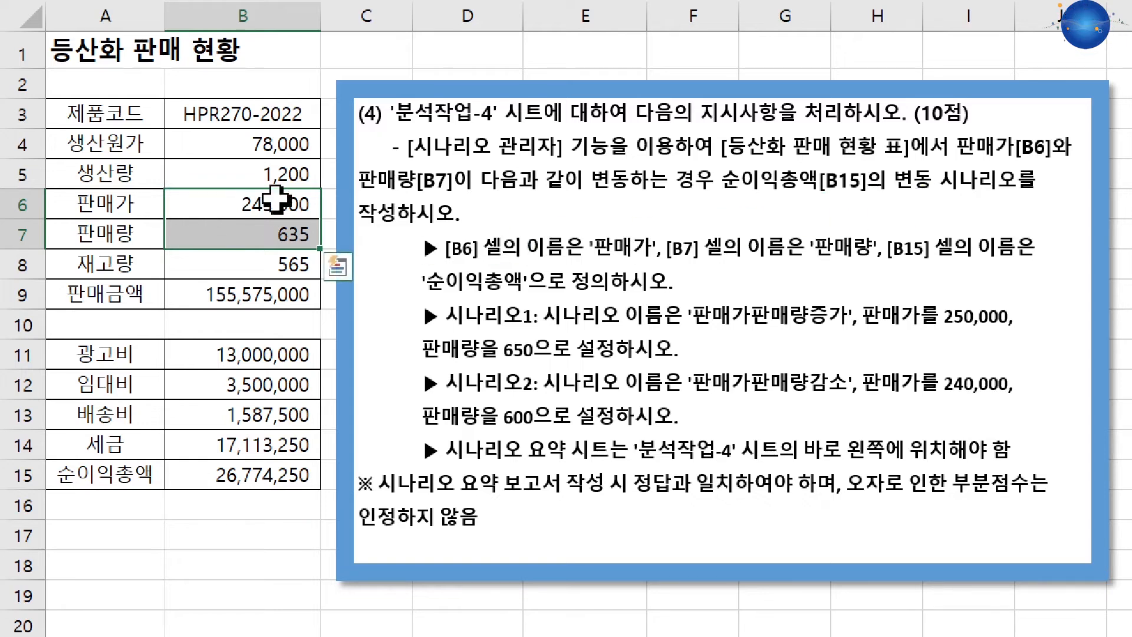
pyautogui.click(231, 467)
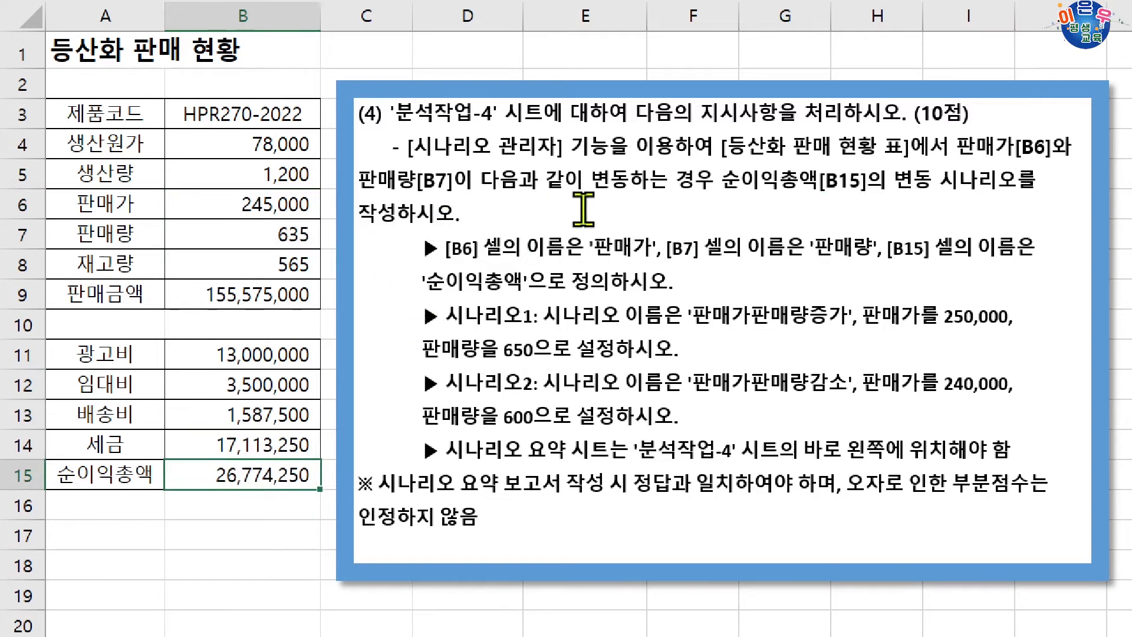
# Define the name 판매가 for cell B6 and 판매량 for cell B7, and select cell B15.
pyautogui.click(240, 199)
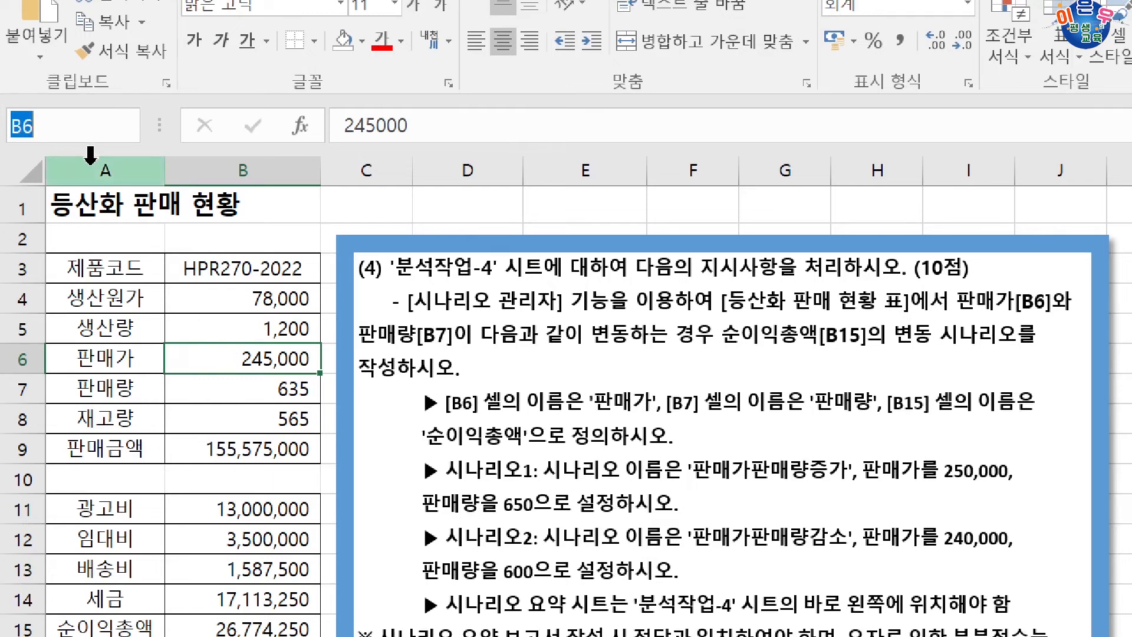
pyautogui.write('판매가')
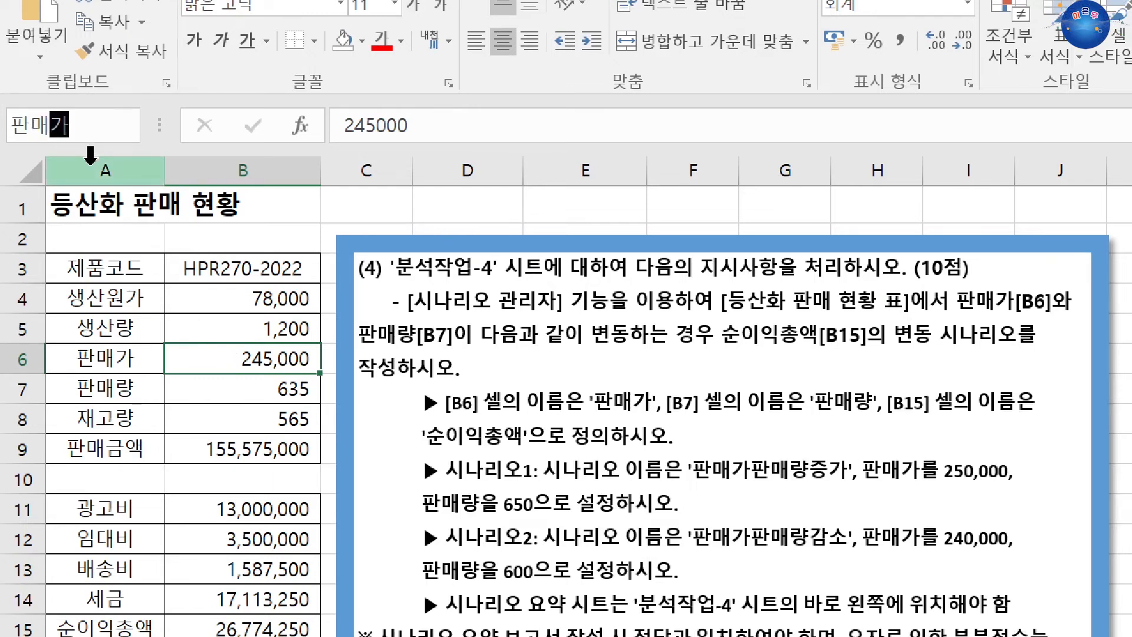
pyautogui.click(230, 399)
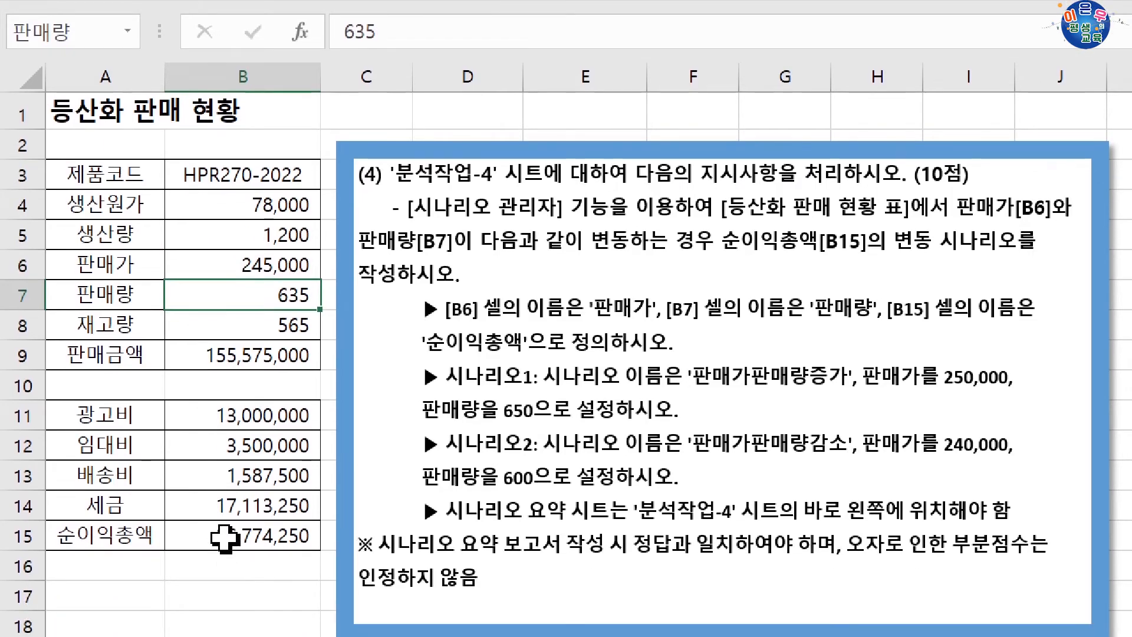
pyautogui.click(224, 629)
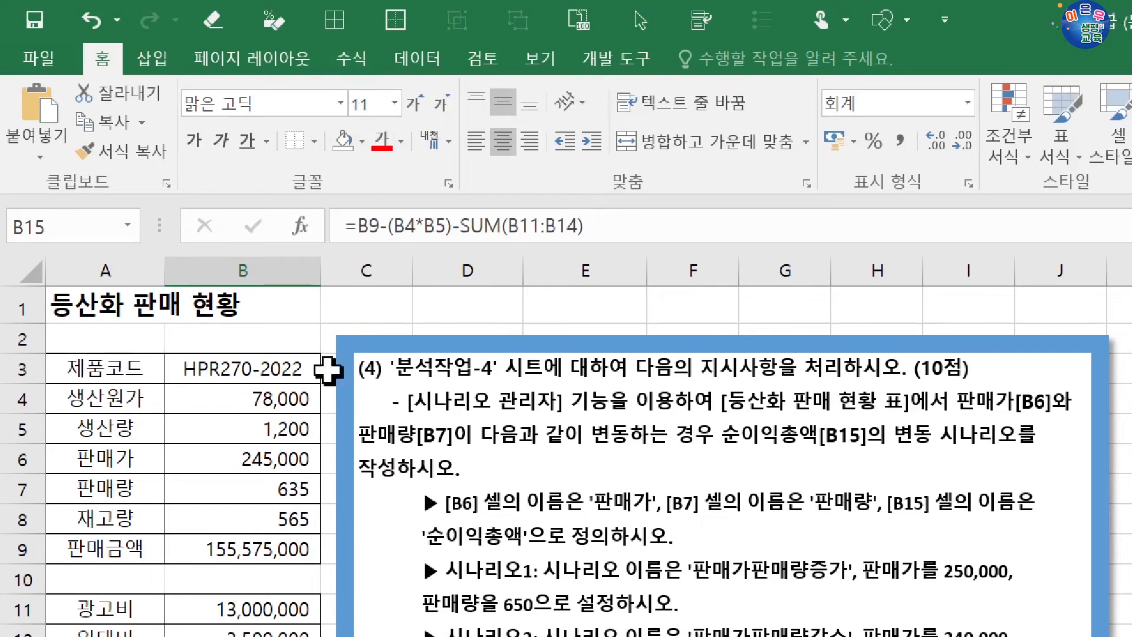
# Add a scenario named 판매가판매량증가 in the Scenario Manager with B6:B7 as the changing cells.
pyautogui.moveTo(262, 459); pyautogui.dragTo(285, 487)
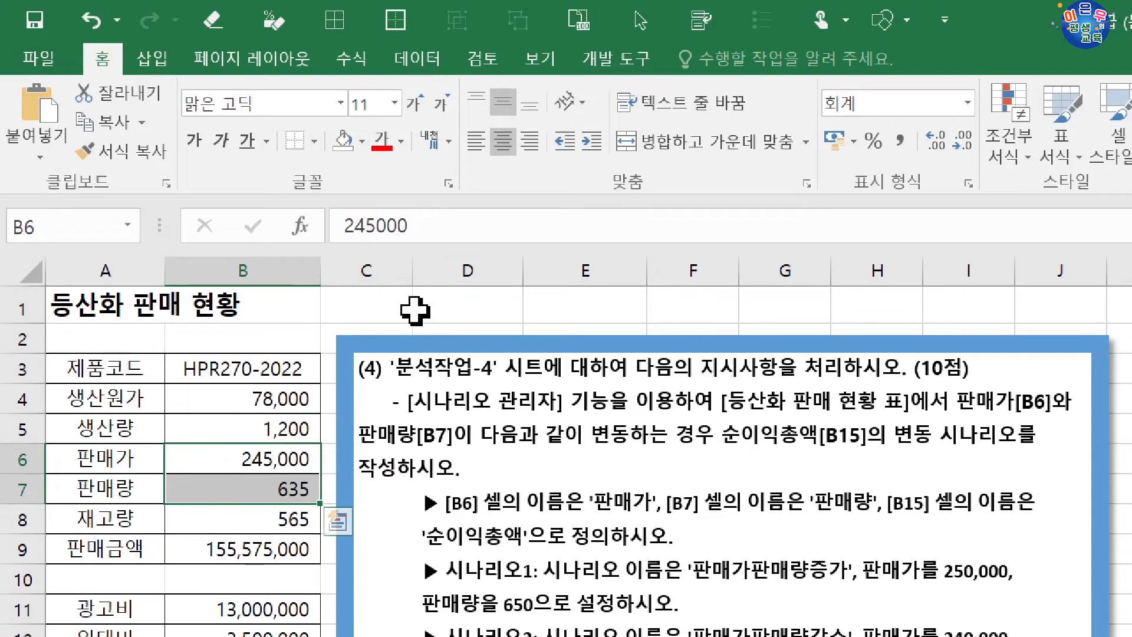
pyautogui.click(413, 57)
pyautogui.click(831, 135)
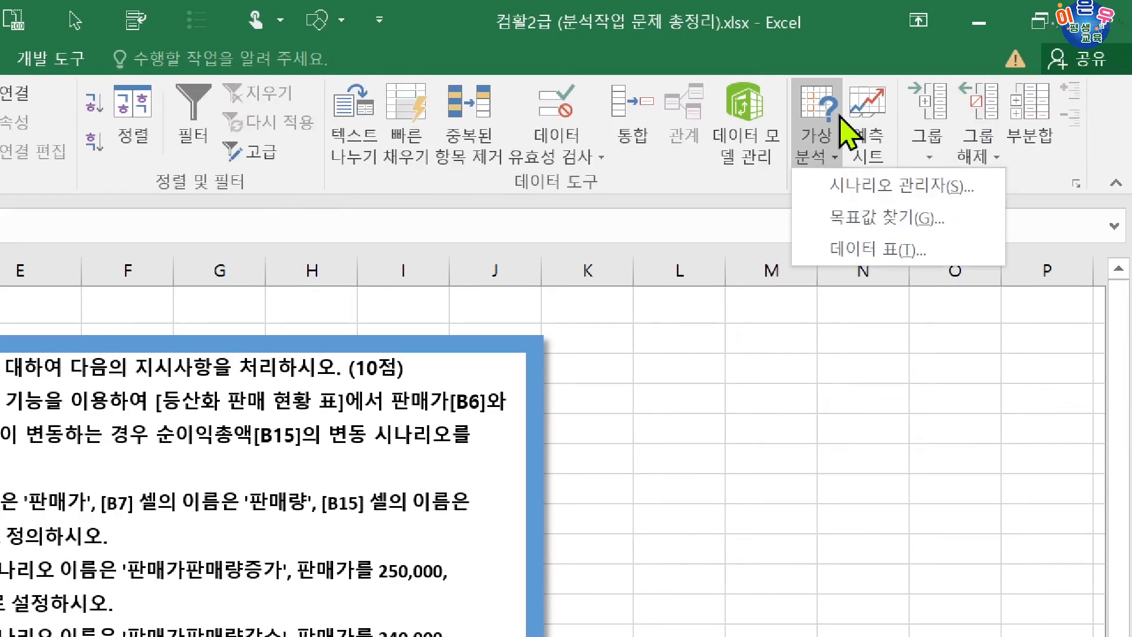
pyautogui.click(845, 189)
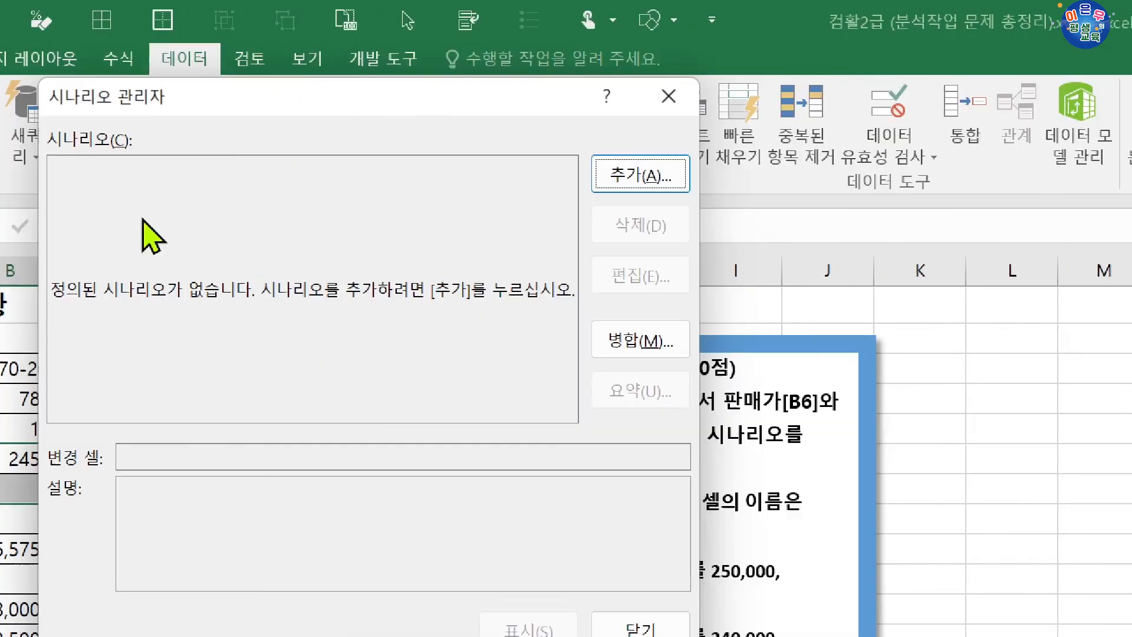
pyautogui.click(635, 187)
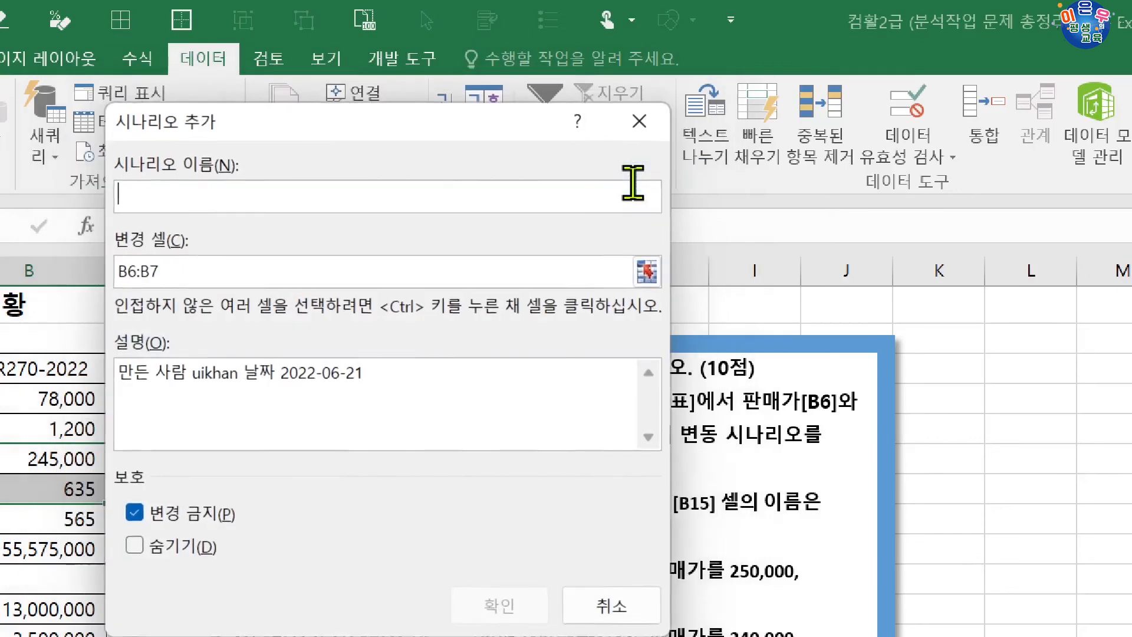
pyautogui.moveTo(420, 129); pyautogui.dragTo(495, 634)
pyautogui.moveTo(494, 577); pyautogui.dragTo(522, 413)
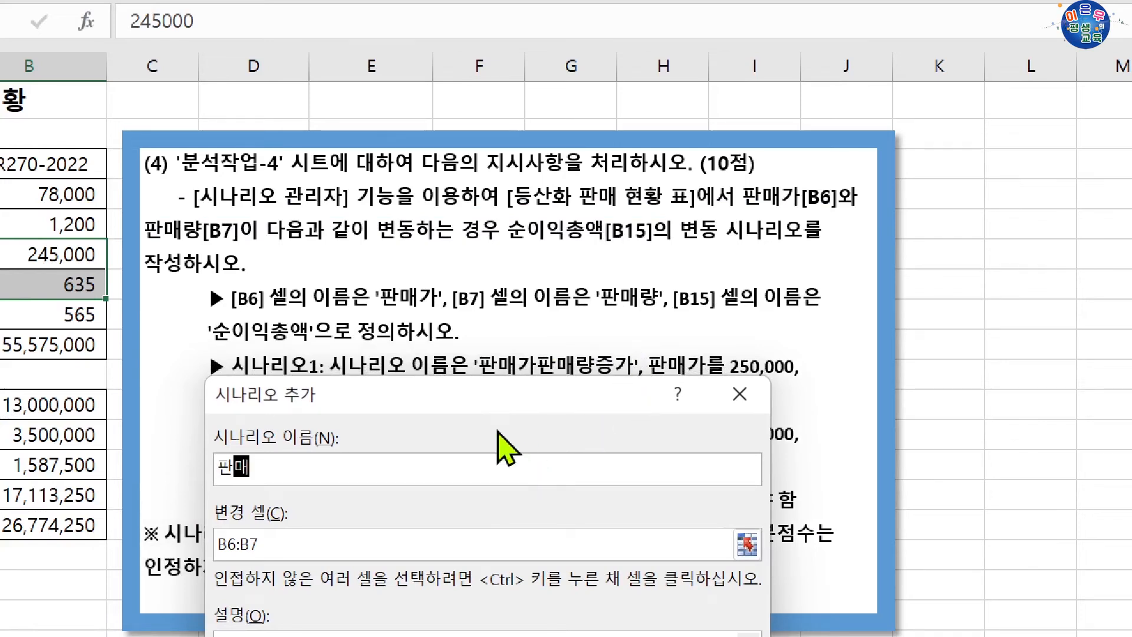
pyautogui.write('량증가')
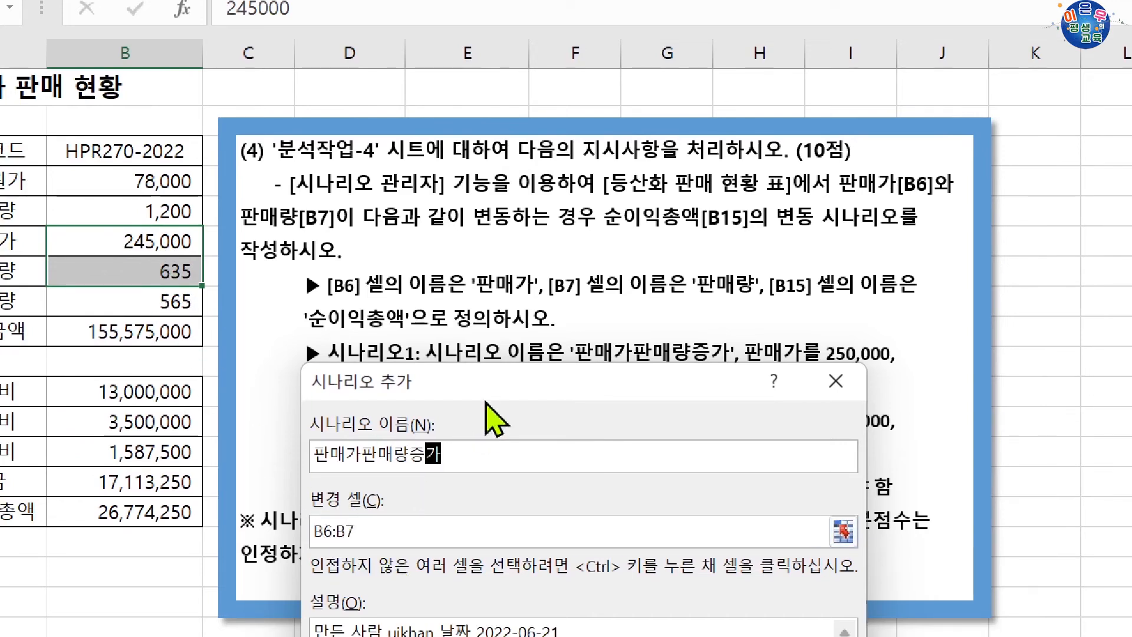
pyautogui.click(378, 531)
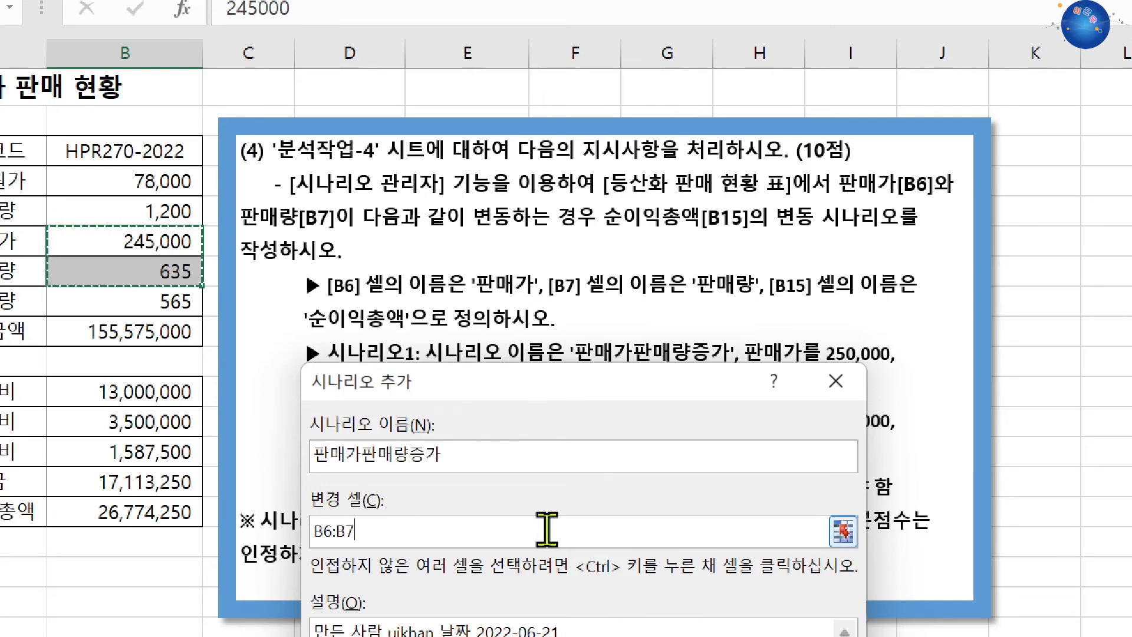
pyautogui.moveTo(511, 390); pyautogui.dragTo(632, 140)
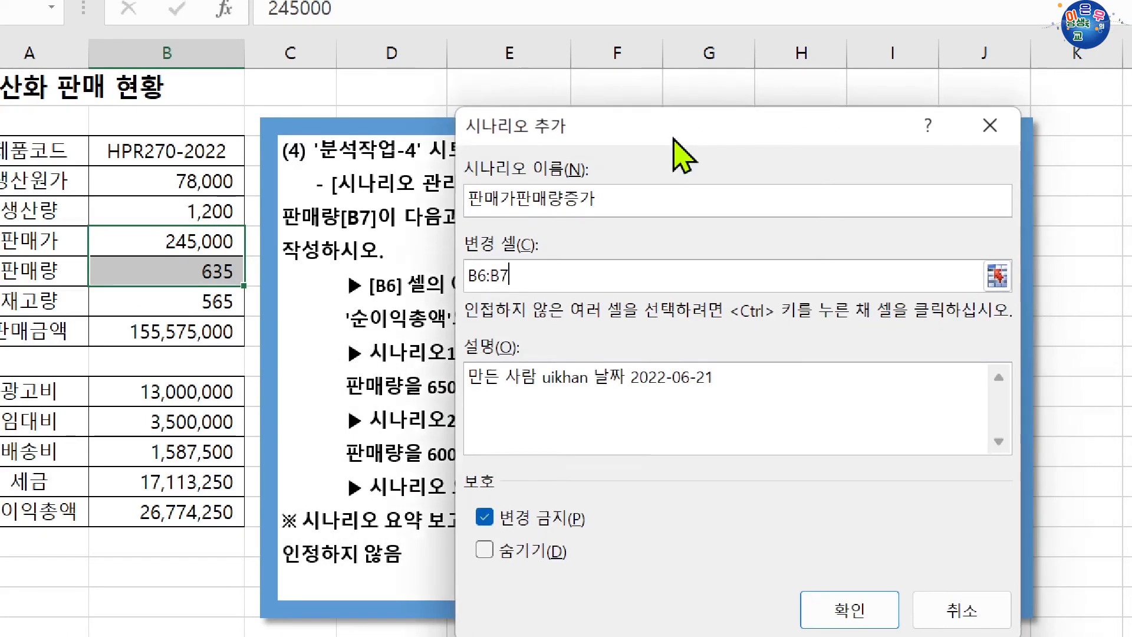
pyautogui.click(849, 610)
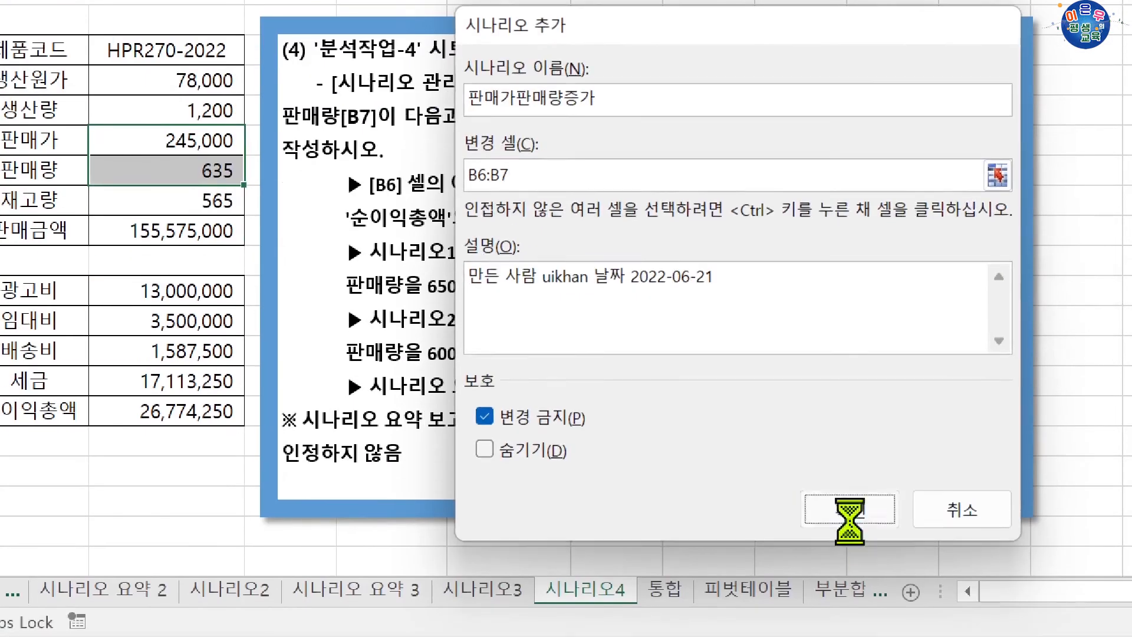
# Set the 판매가판매량증가 scenario values to 판매가 250000 and 판매량 650, and proceed to adding another scenario.
pyautogui.moveTo(703, 180); pyautogui.dragTo(754, 287)
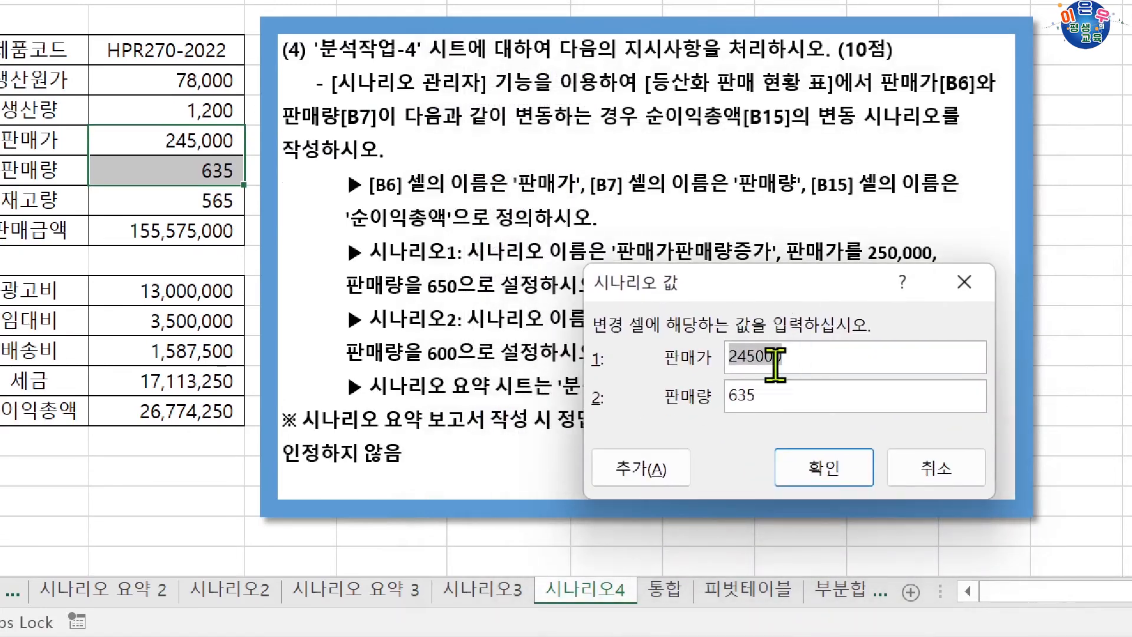
pyautogui.click(746, 361)
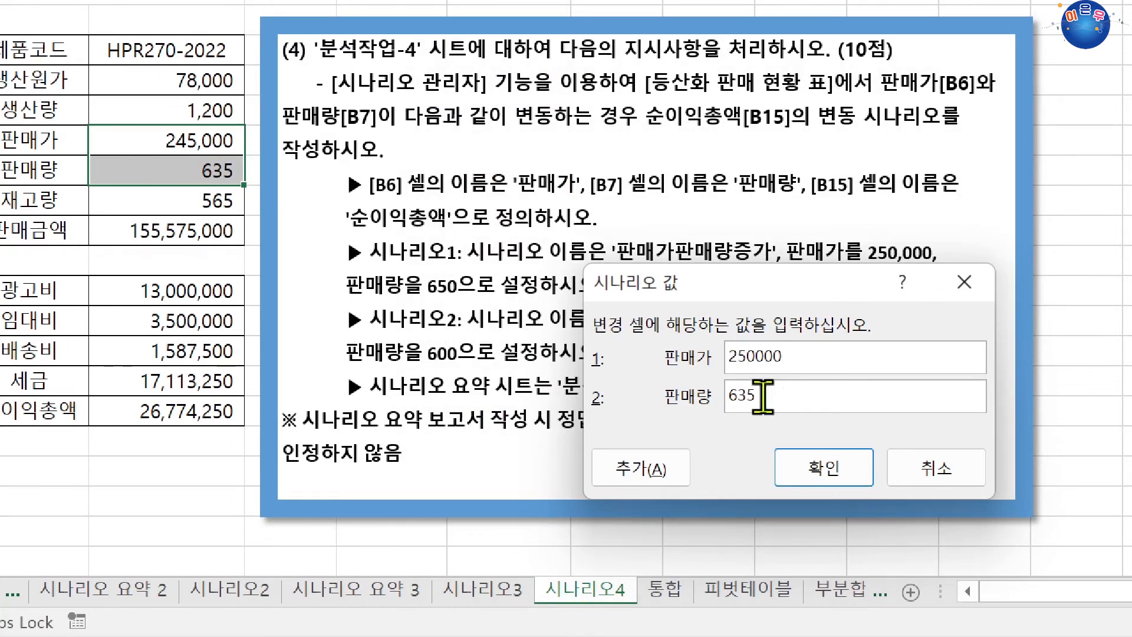
pyautogui.moveTo(763, 395); pyautogui.dragTo(663, 400)
pyautogui.moveTo(707, 282); pyautogui.dragTo(515, 316)
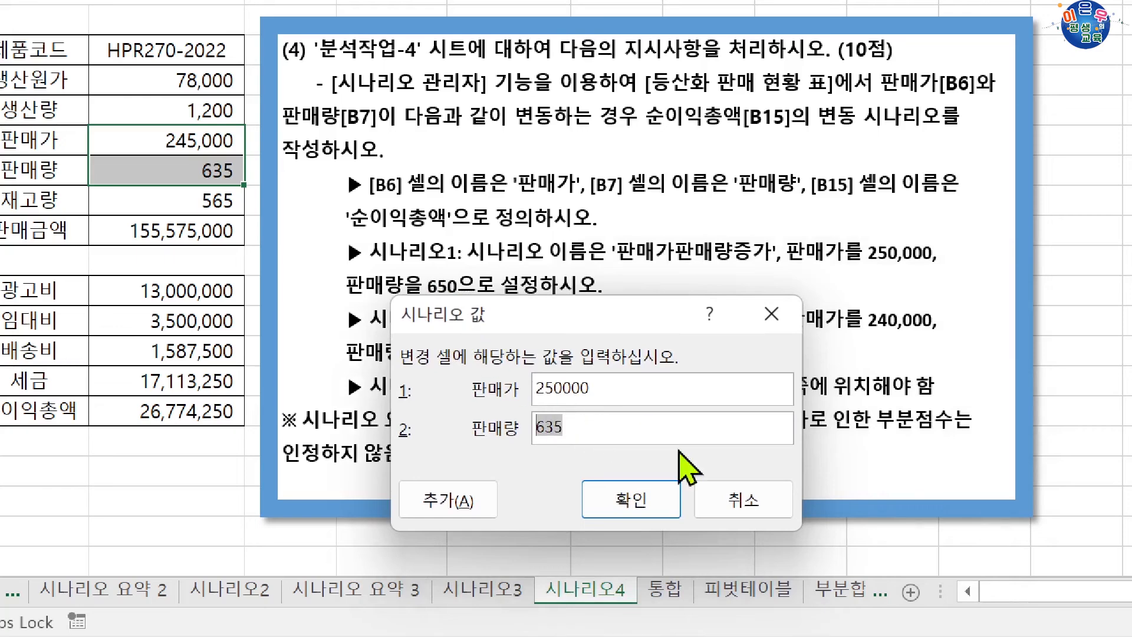
pyautogui.write('65')
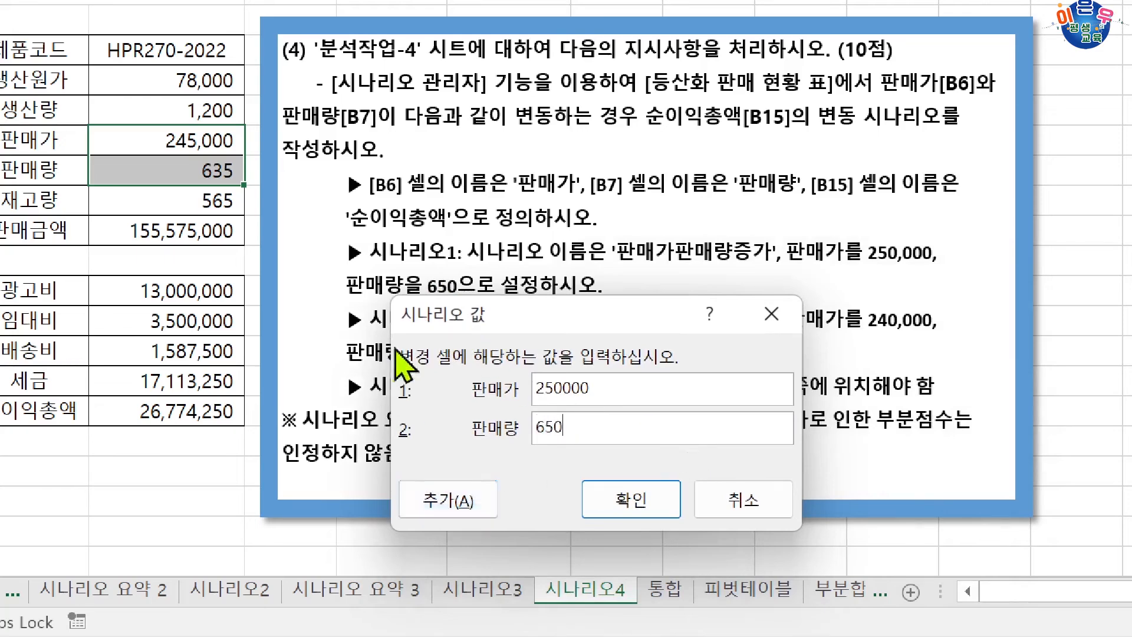
pyautogui.moveTo(474, 319); pyautogui.dragTo(454, 357)
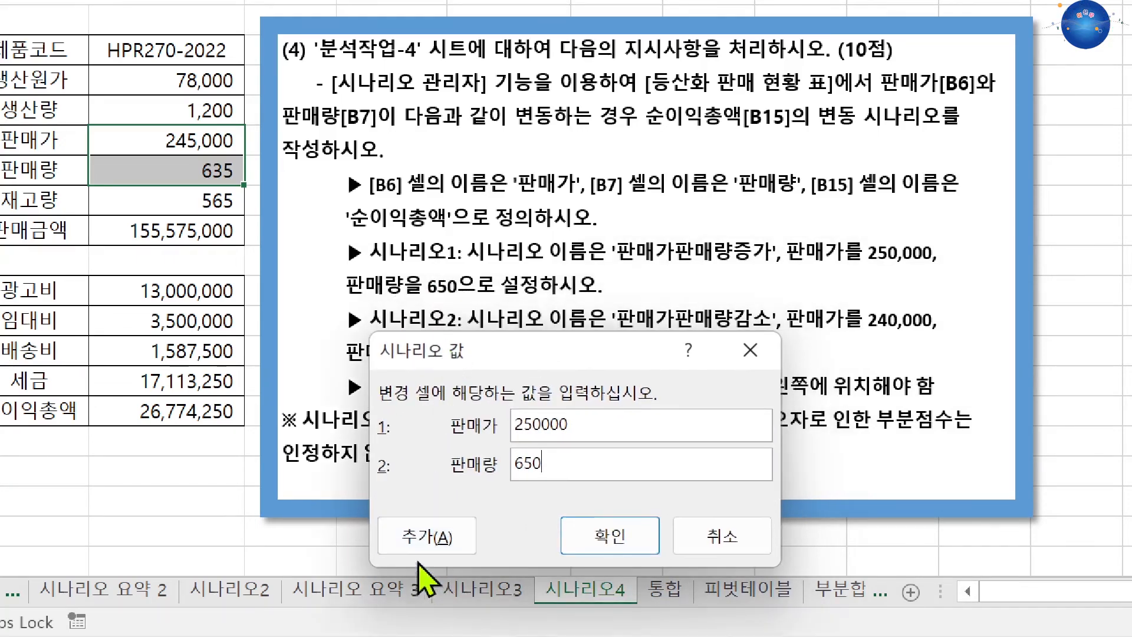
pyautogui.click(432, 541)
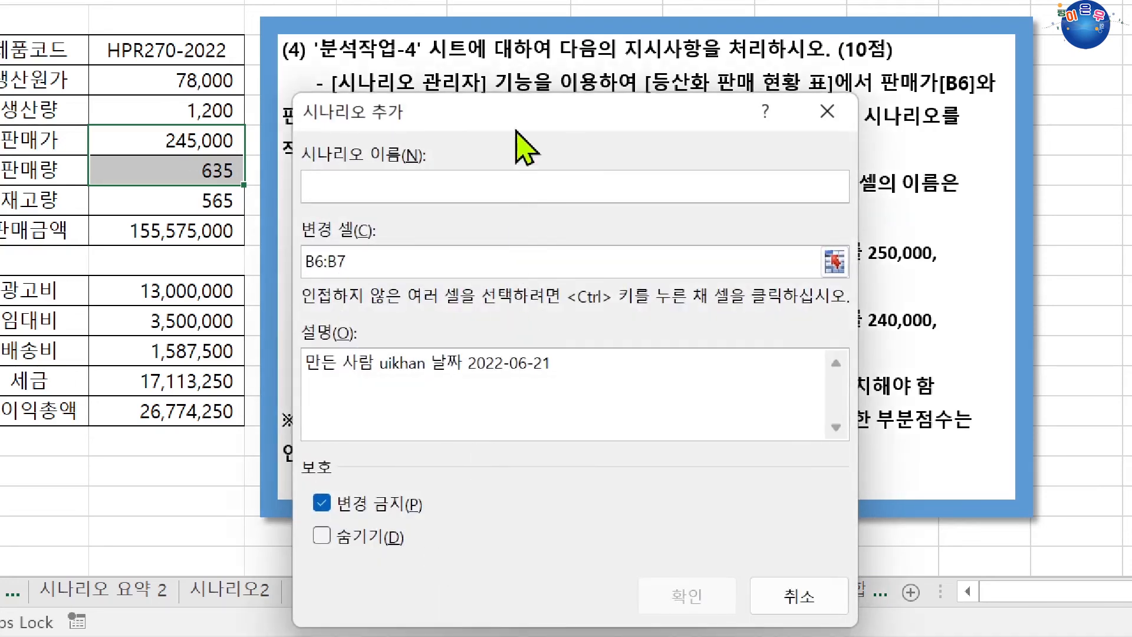
# Name the second scenario 판매가판매량감소, keeping B6:B7 as the changing cells.
pyautogui.moveTo(518, 147); pyautogui.dragTo(574, 377)
pyautogui.moveTo(675, 335); pyautogui.dragTo(679, 337)
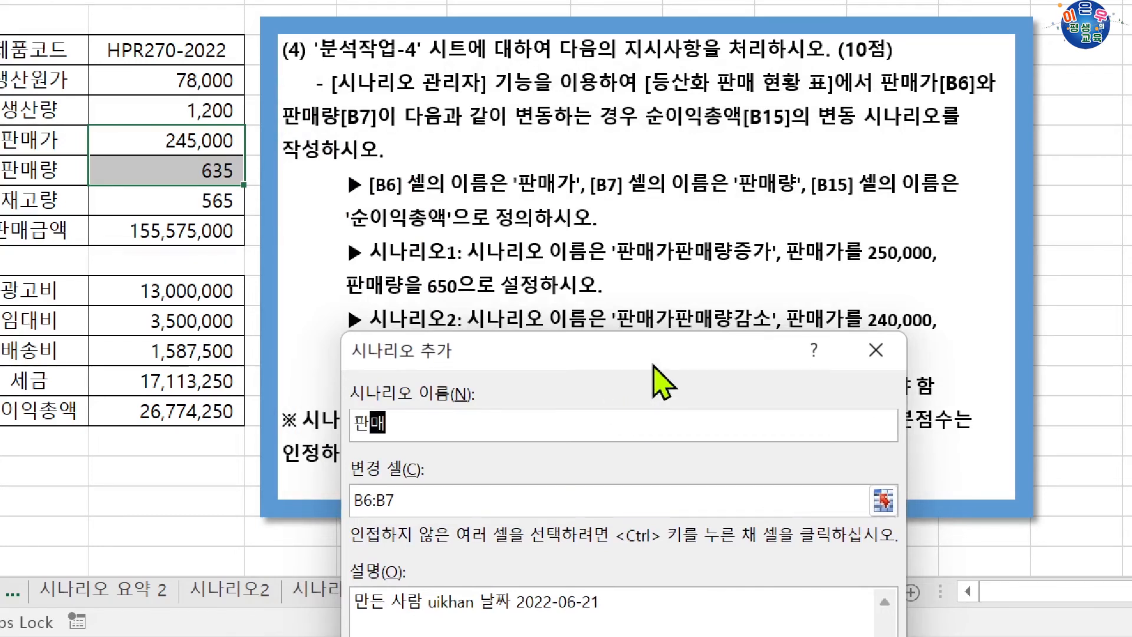
pyautogui.write('판ㅁ')
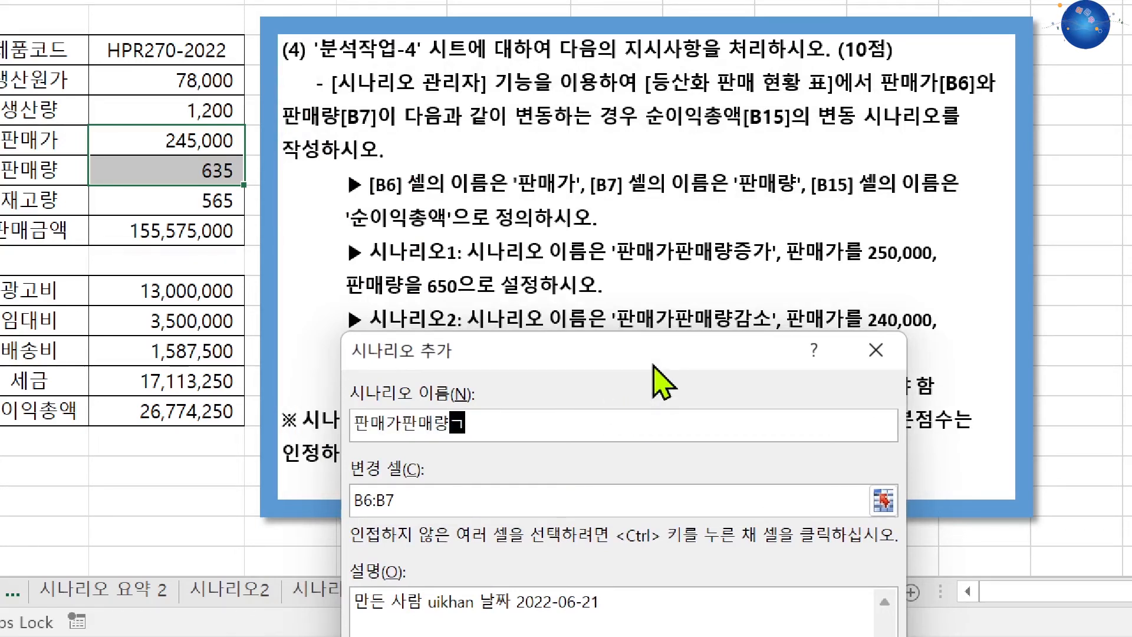
pyautogui.moveTo(653, 364); pyautogui.dragTo(659, 266)
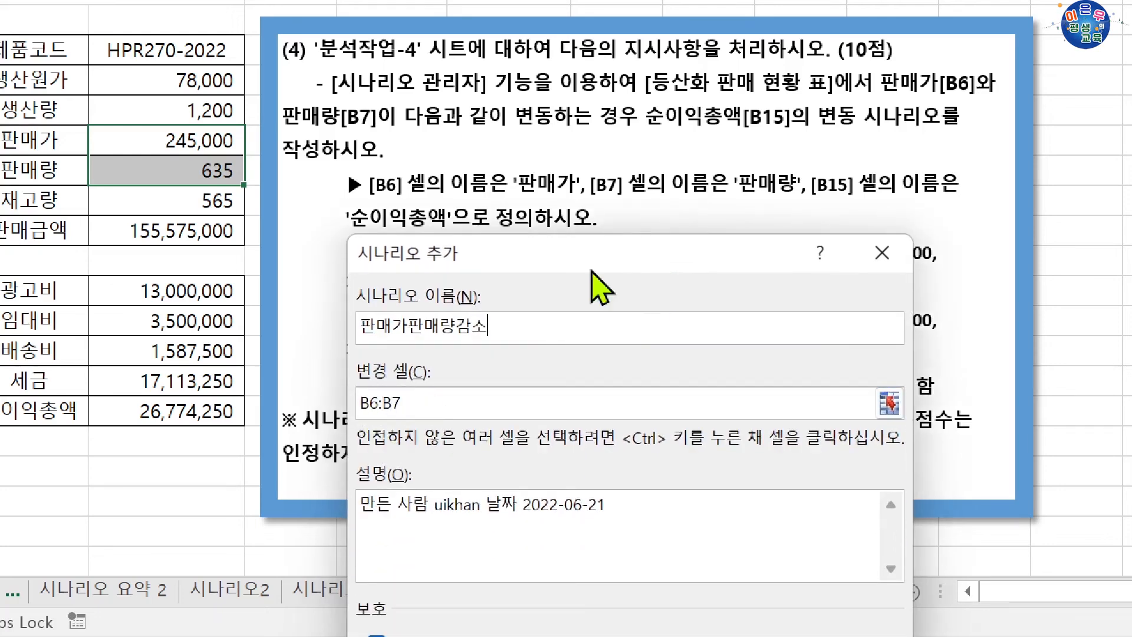
pyautogui.moveTo(591, 270); pyautogui.dragTo(598, 211)
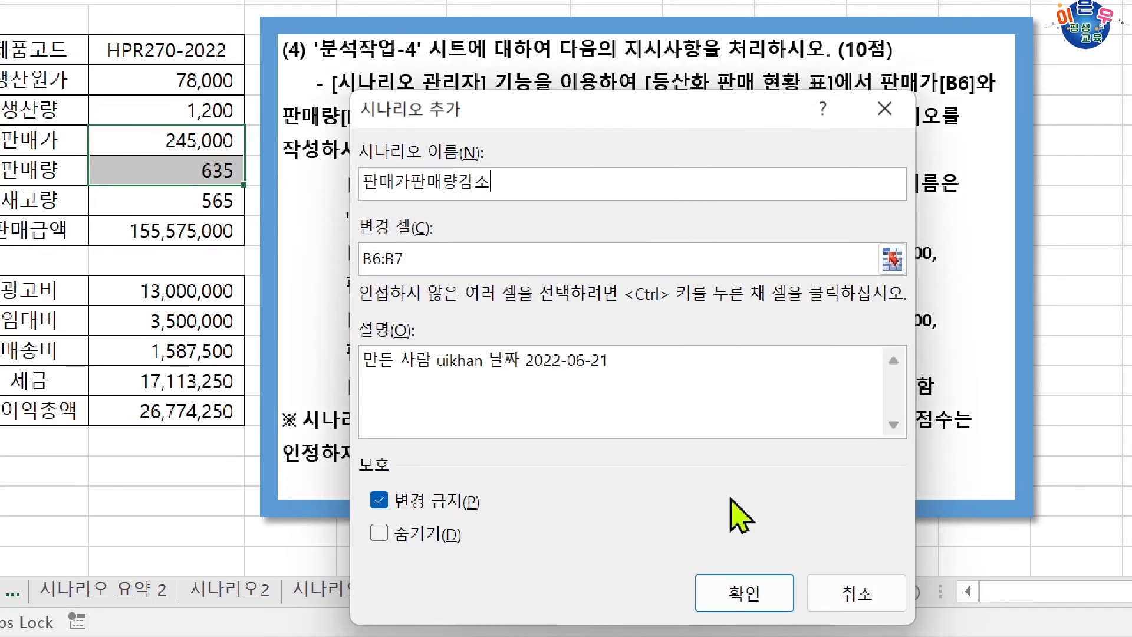
pyautogui.click(749, 587)
# Set the 판매가판매량감소 scenario values to 판매가 240000 and 판매량 600.
pyautogui.moveTo(663, 277); pyautogui.dragTo(811, 370)
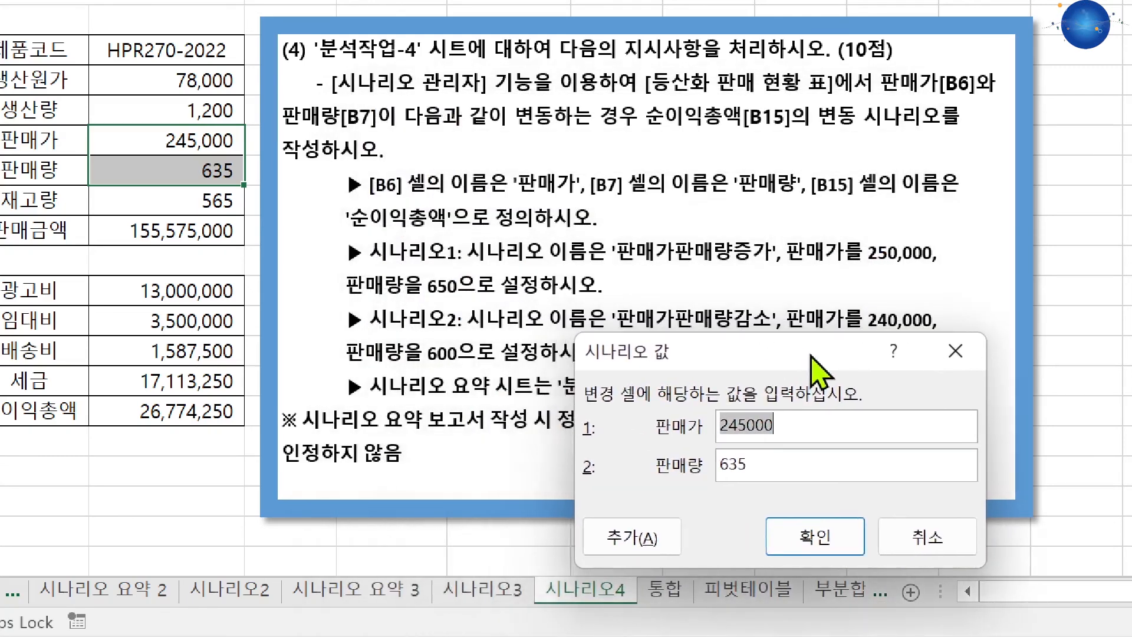
pyautogui.click(739, 426)
pyautogui.write('0')
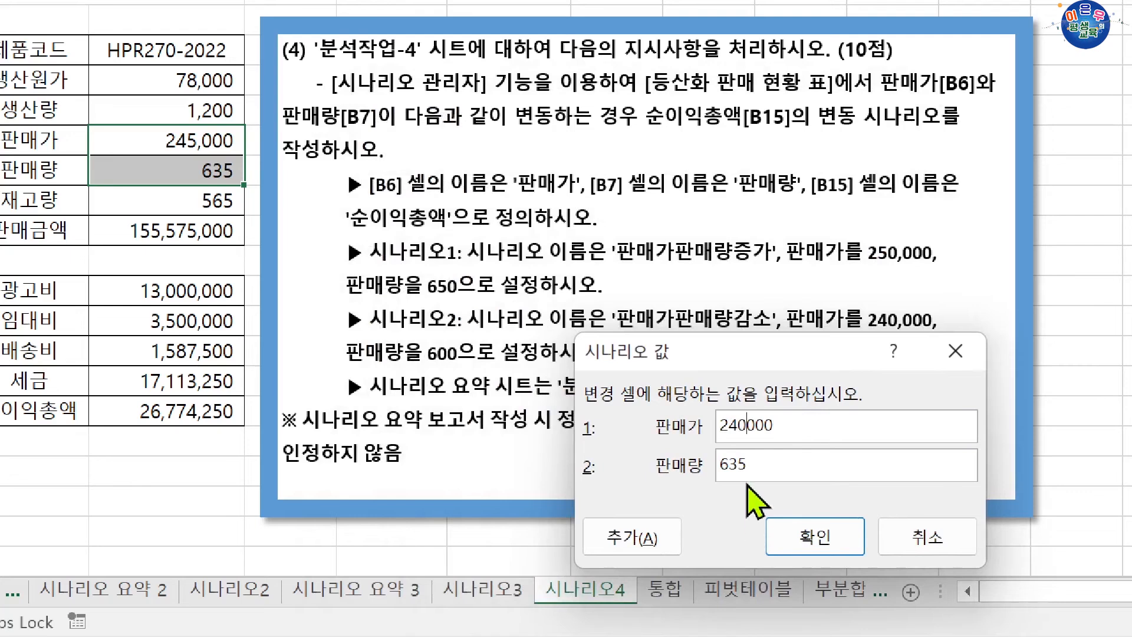
pyautogui.moveTo(751, 462); pyautogui.dragTo(717, 462)
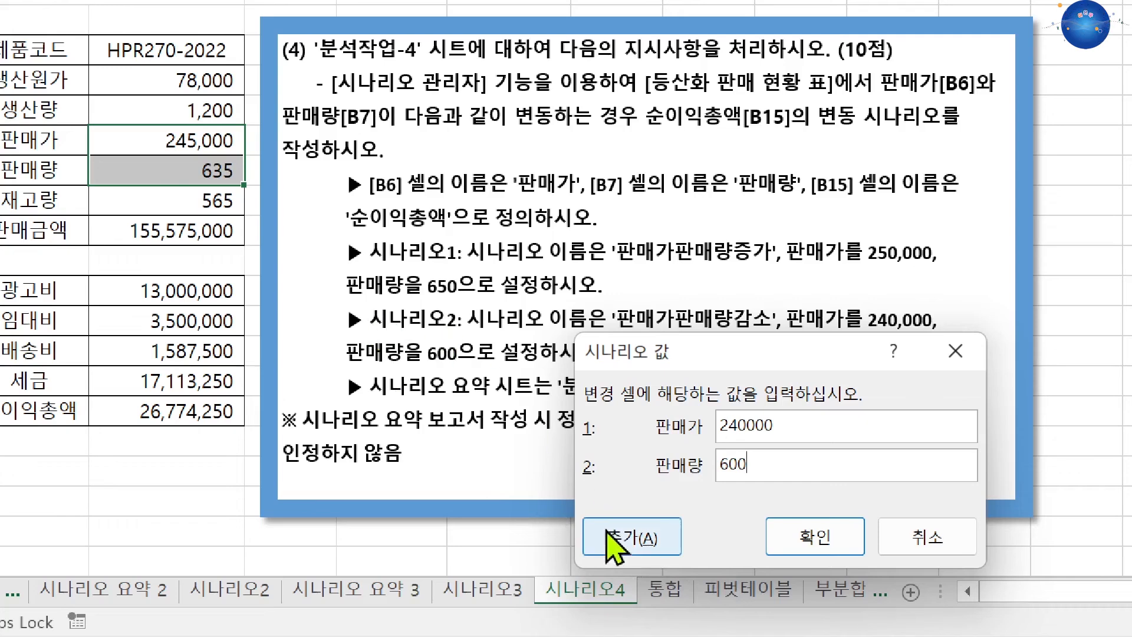
pyautogui.click(847, 525)
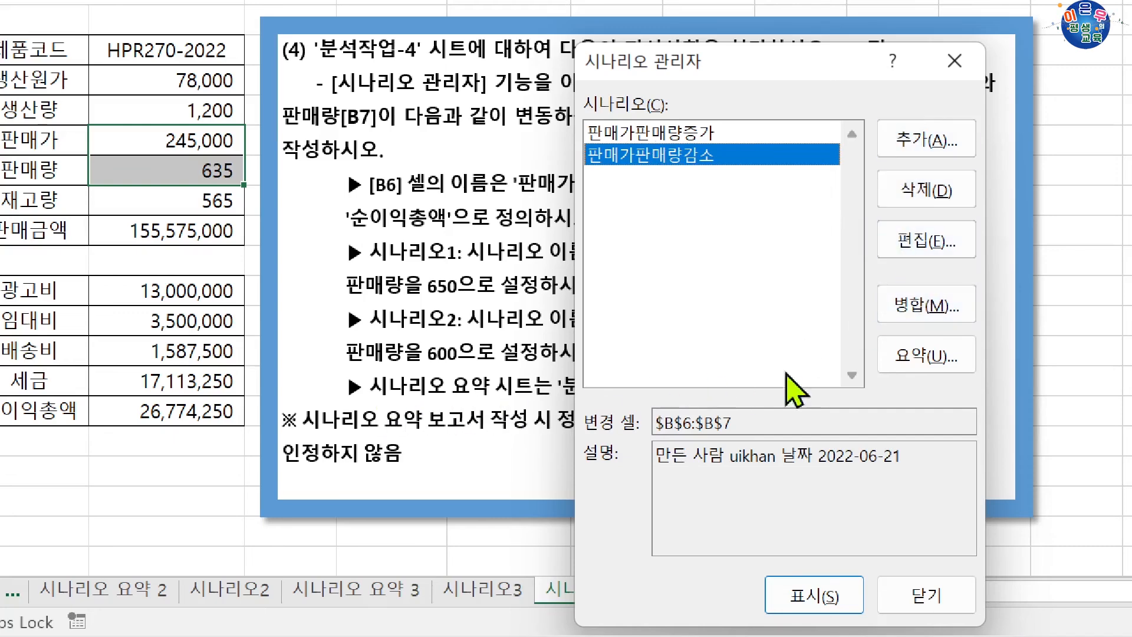
# Create a scenario summary report with B15 as the result cell, check its result label in C9, and return to the 시나리오4 sheet.
pyautogui.click(919, 360)
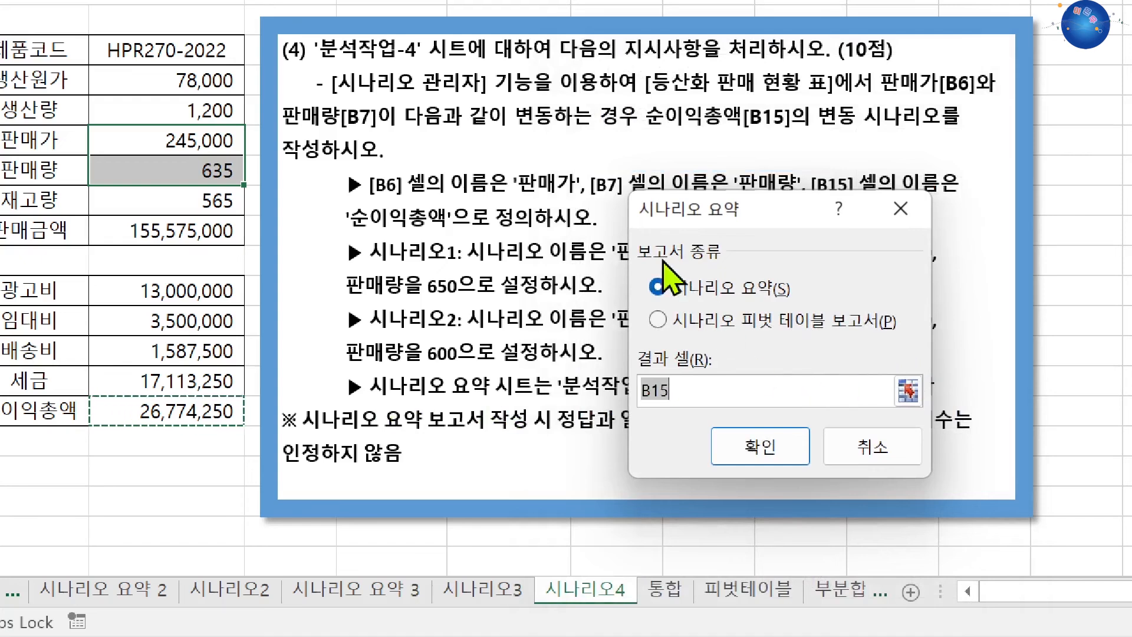
pyautogui.click(186, 411)
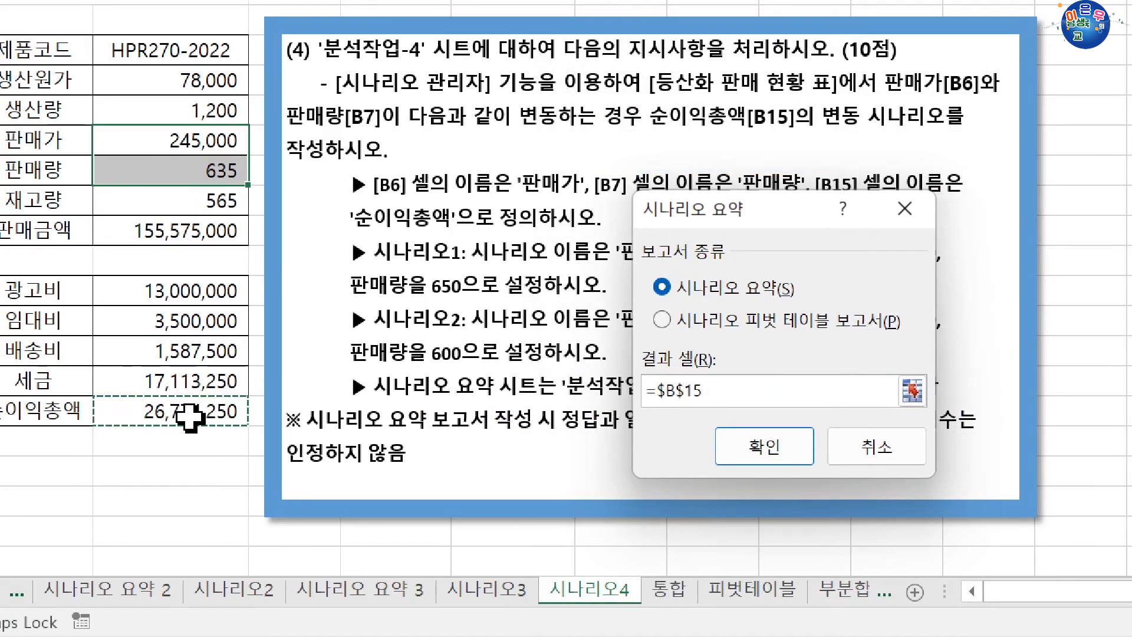
pyautogui.click(741, 455)
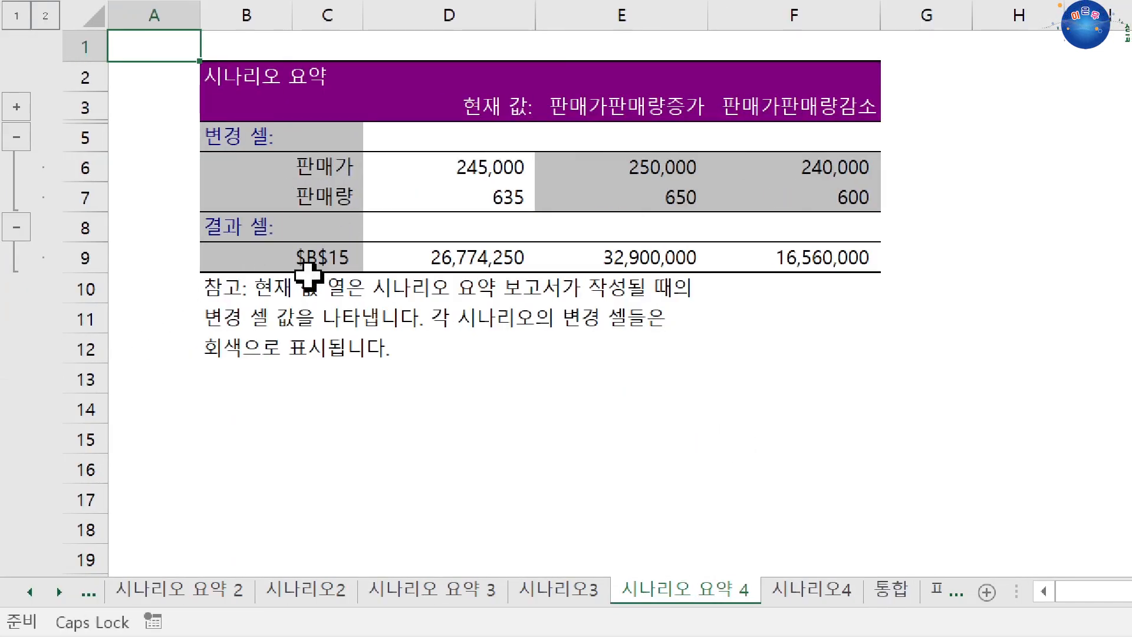
pyautogui.click(309, 269)
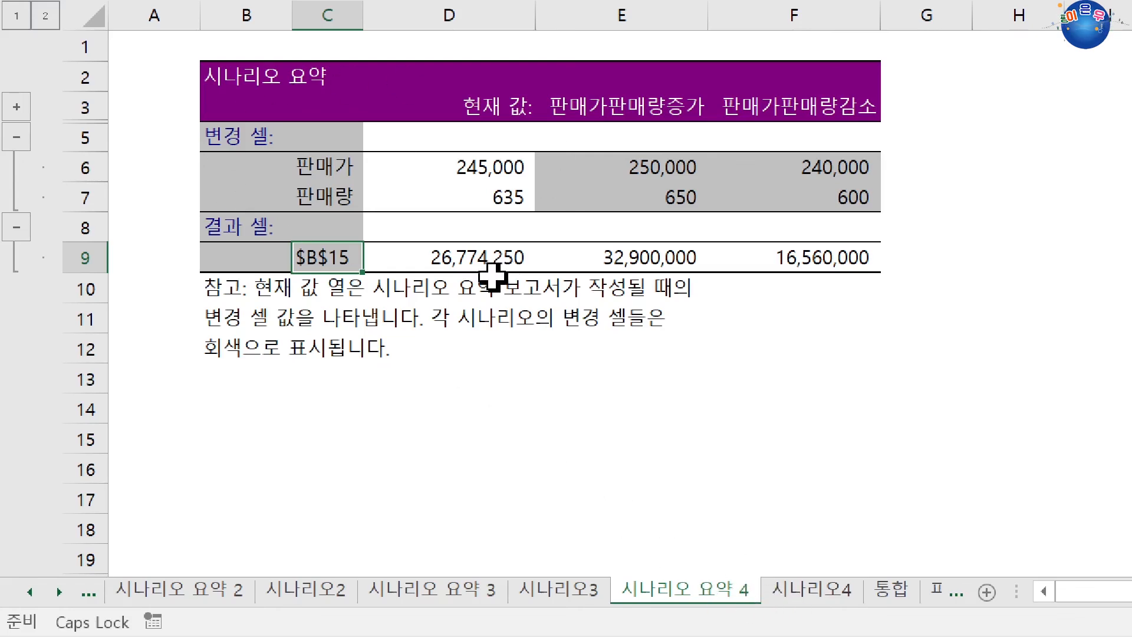
pyautogui.click(797, 595)
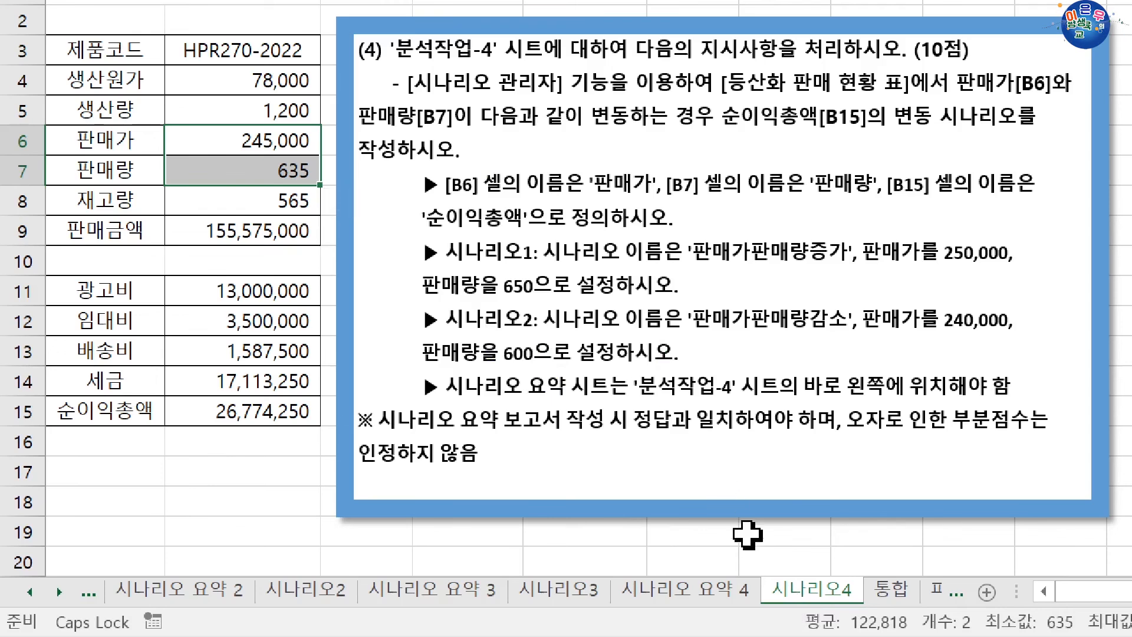
# Delete the 시나리오 요약 4 summary sheet and confirm its removal.
pyautogui.click(737, 591)
pyautogui.rightClick(715, 610)
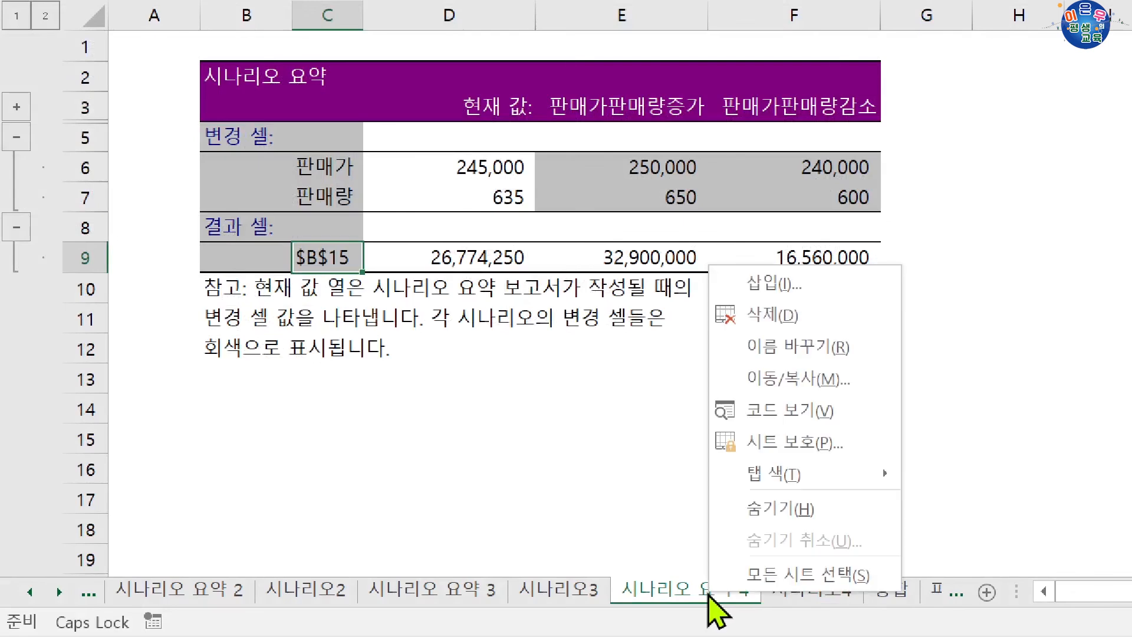
pyautogui.click(779, 316)
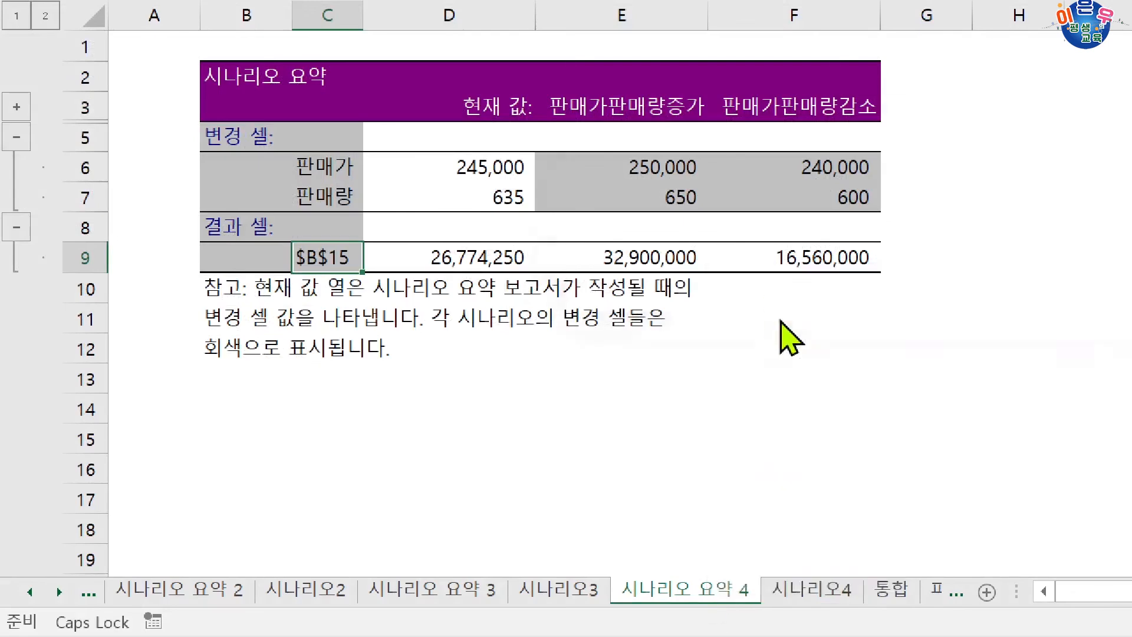
pyautogui.click(791, 260)
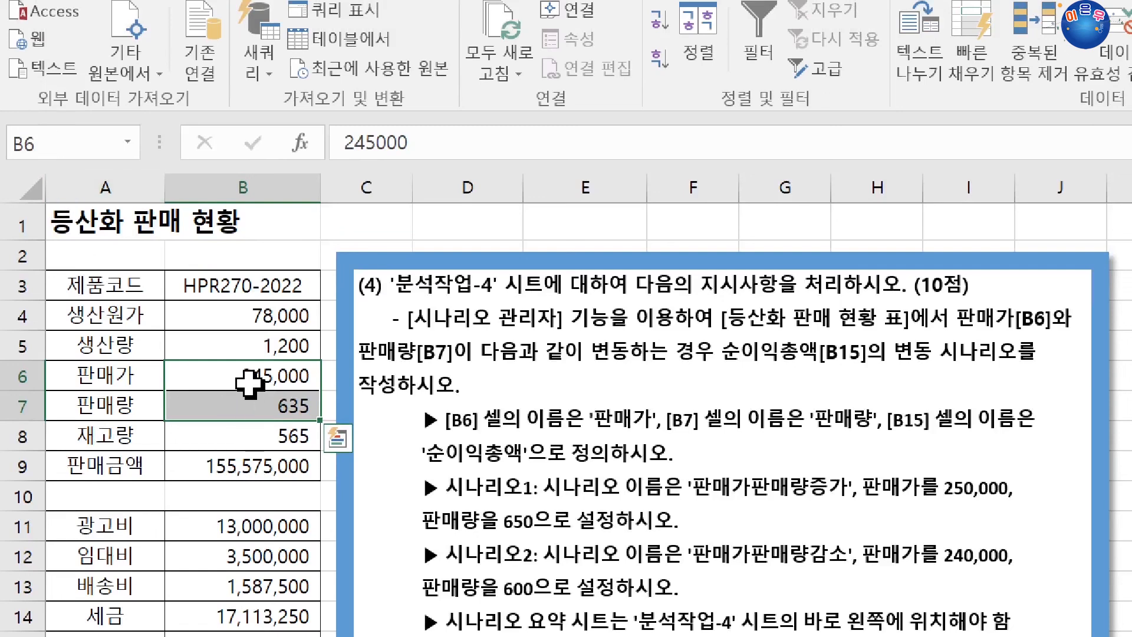
# Define the name 순이익총액 for cell B15 on the 시나리오4 sheet.
pyautogui.moveTo(248, 383); pyautogui.dragTo(252, 406)
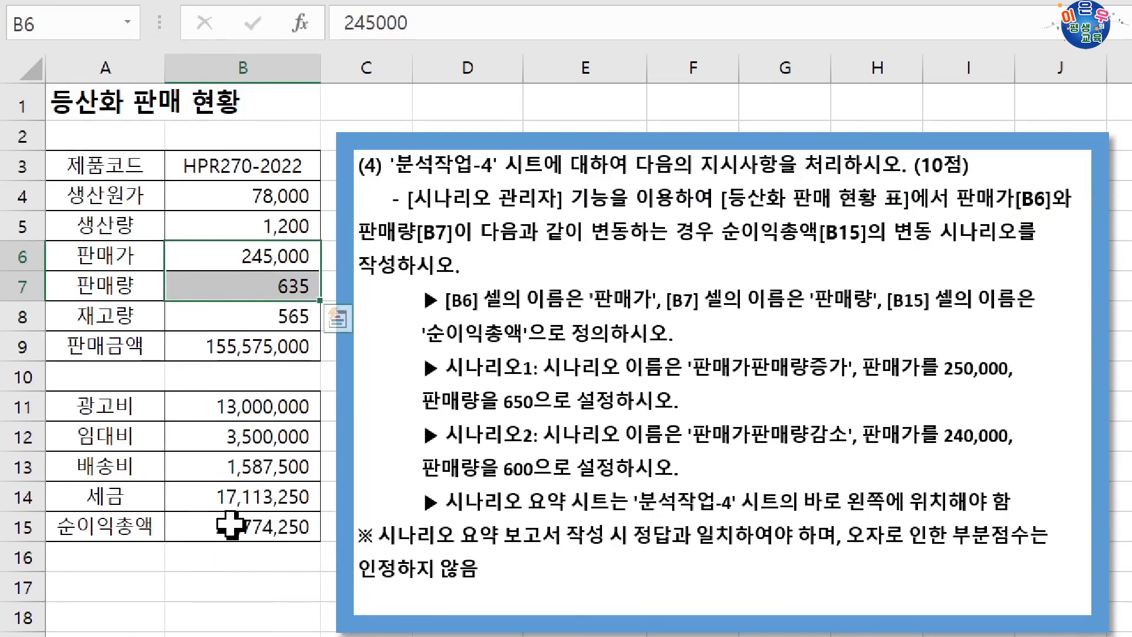
pyautogui.click(230, 525)
pyautogui.click(67, 22)
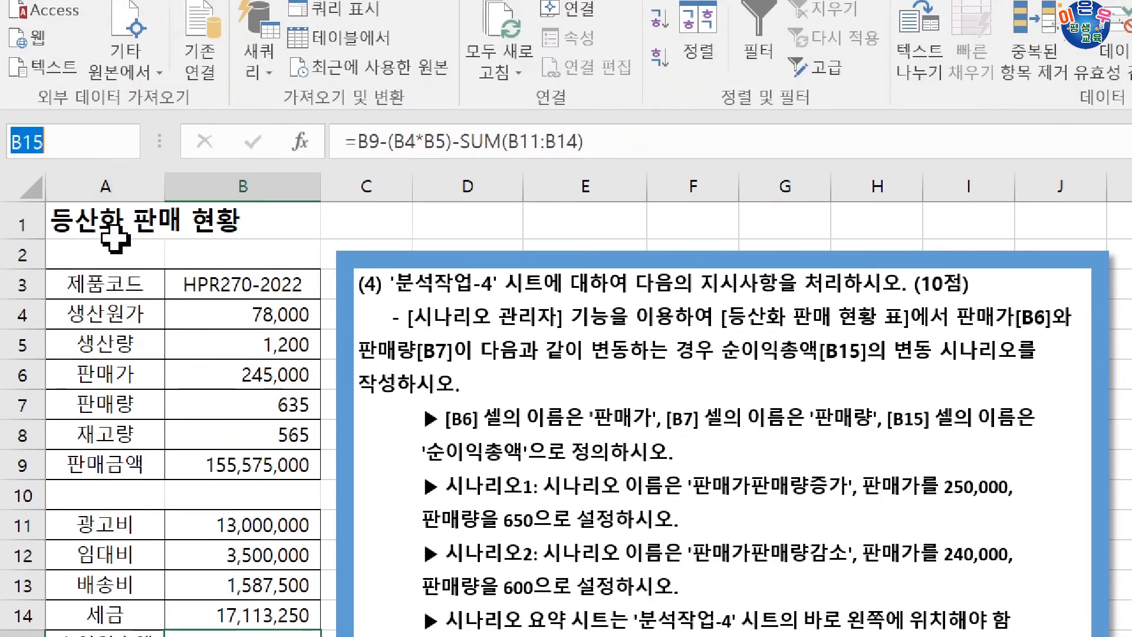
pyautogui.write('순잉')
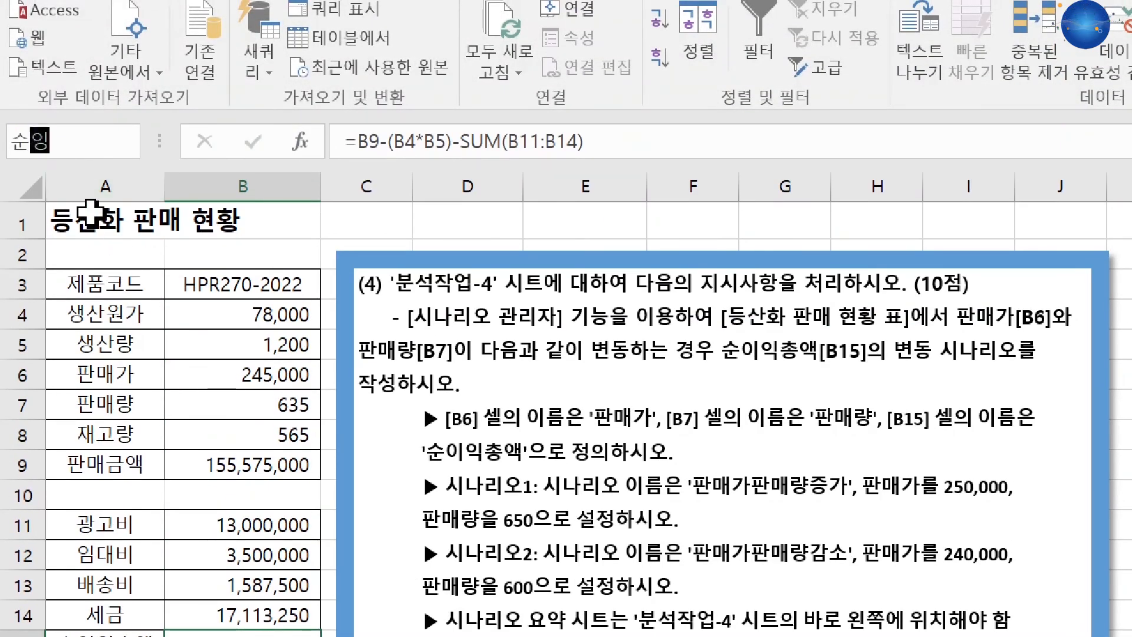
pyautogui.write('익총액')
pyautogui.press('Return')
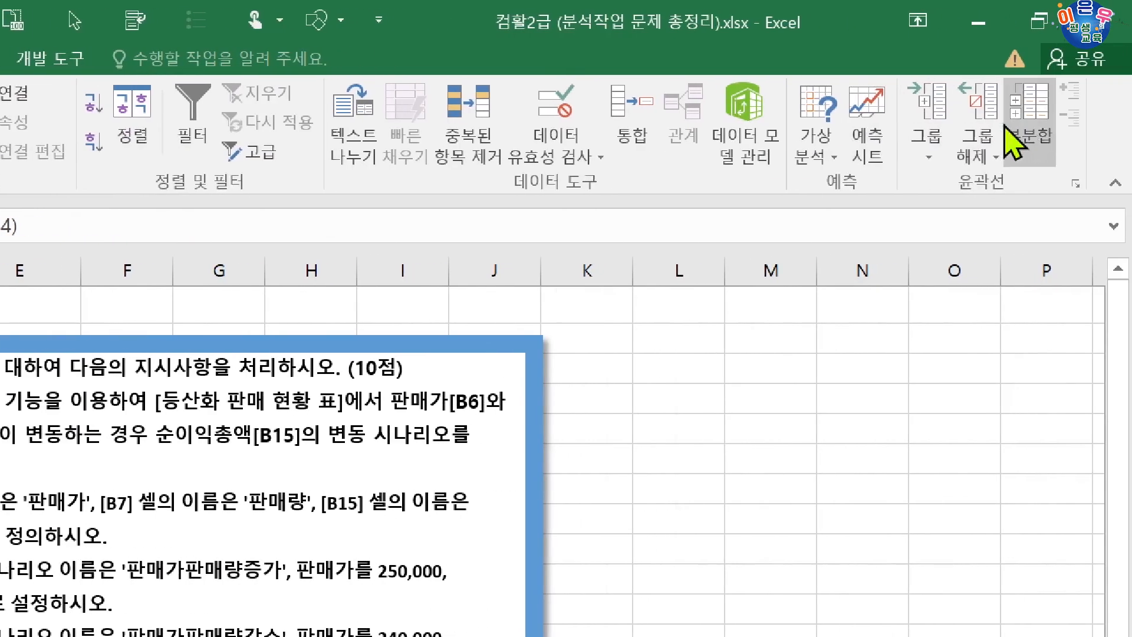
# Create a new scenario summary report from the existing scenarios with B15 as the result cell.
pyautogui.click(833, 115)
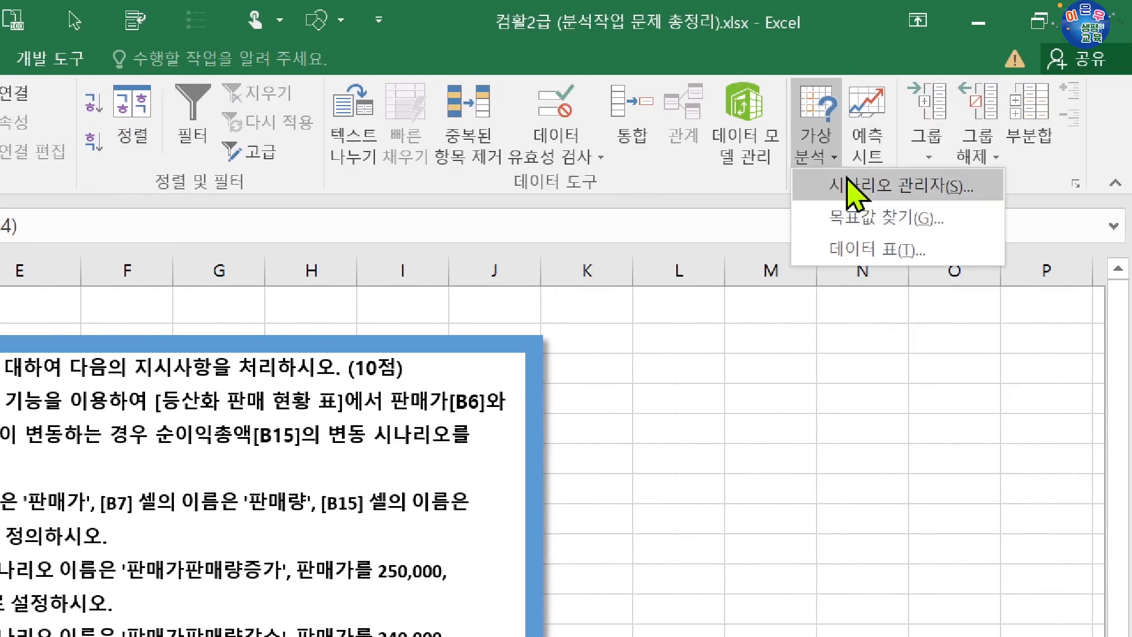
pyautogui.click(825, 182)
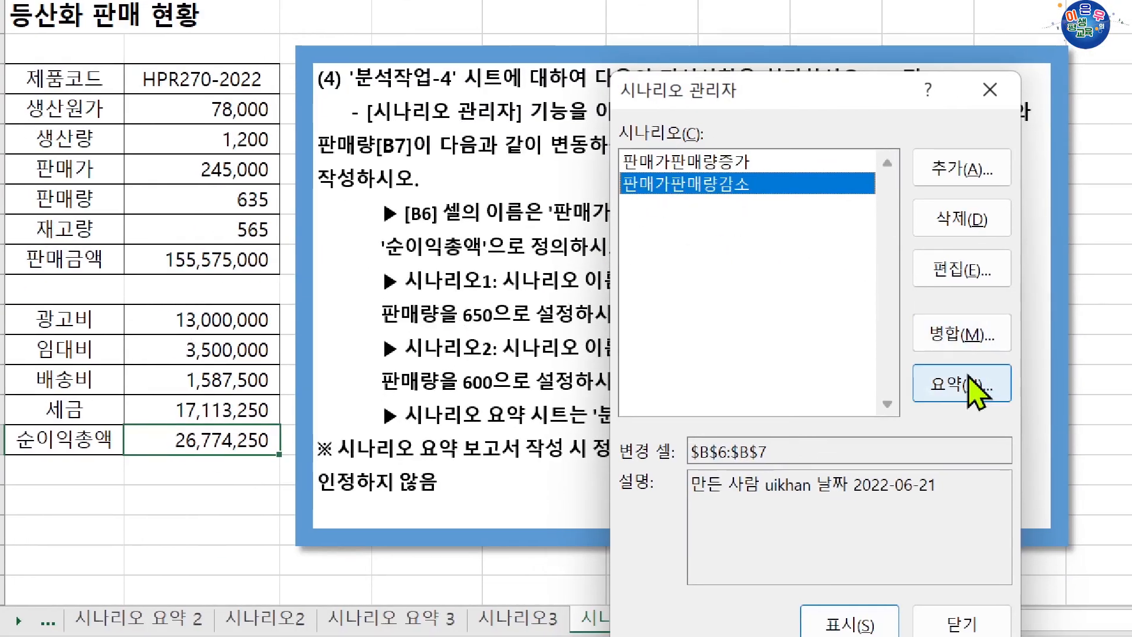
pyautogui.click(972, 386)
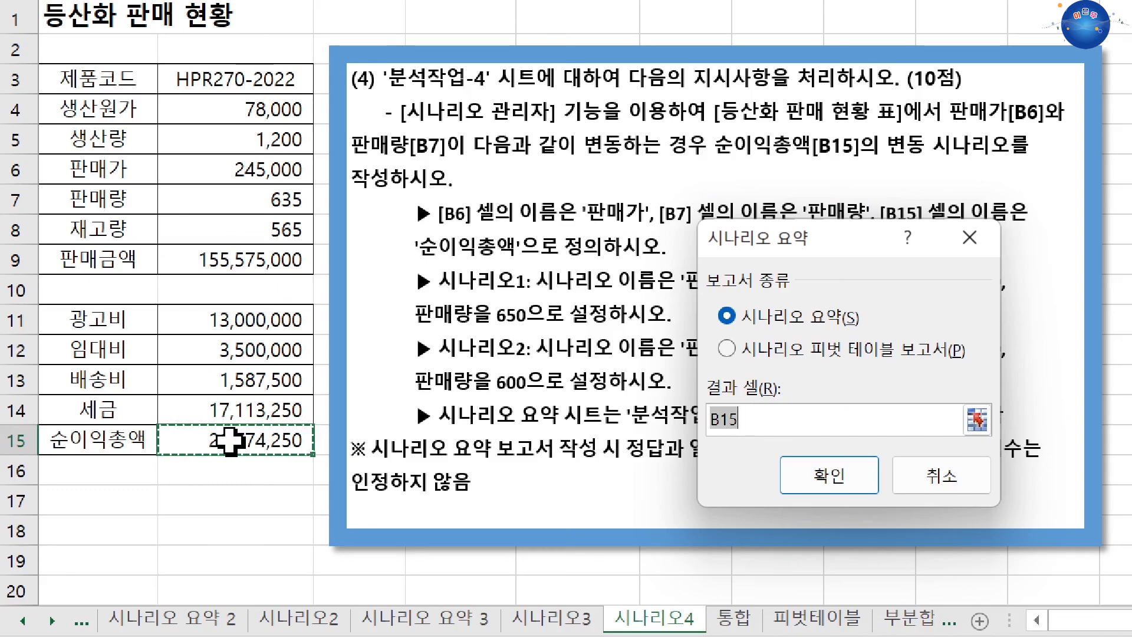
pyautogui.moveTo(859, 241); pyautogui.dragTo(761, 171)
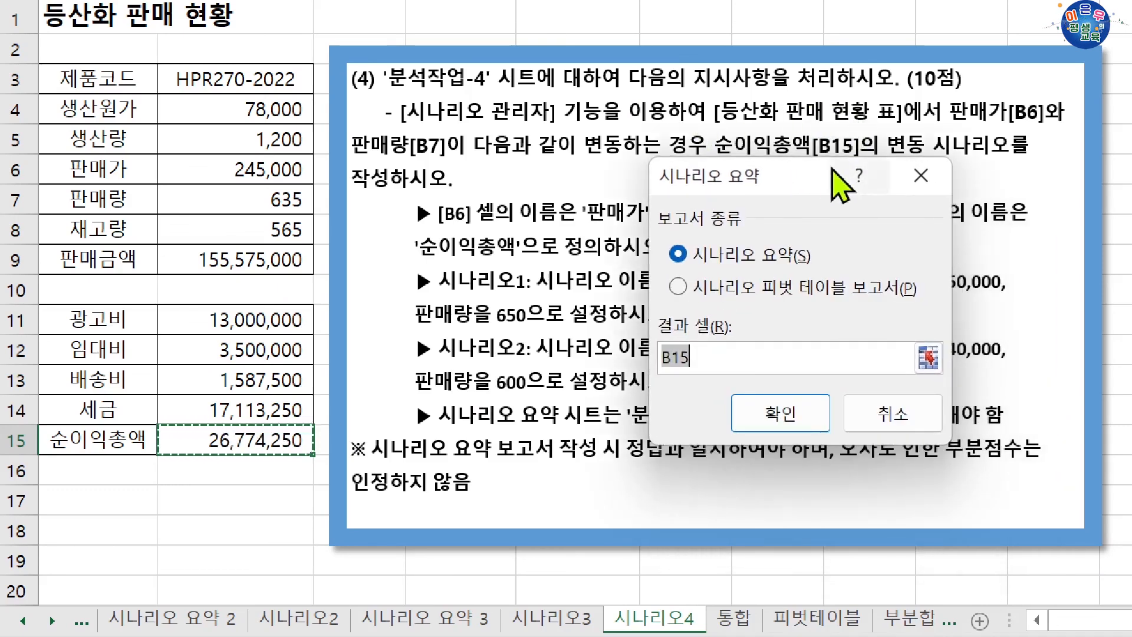
pyautogui.click(790, 409)
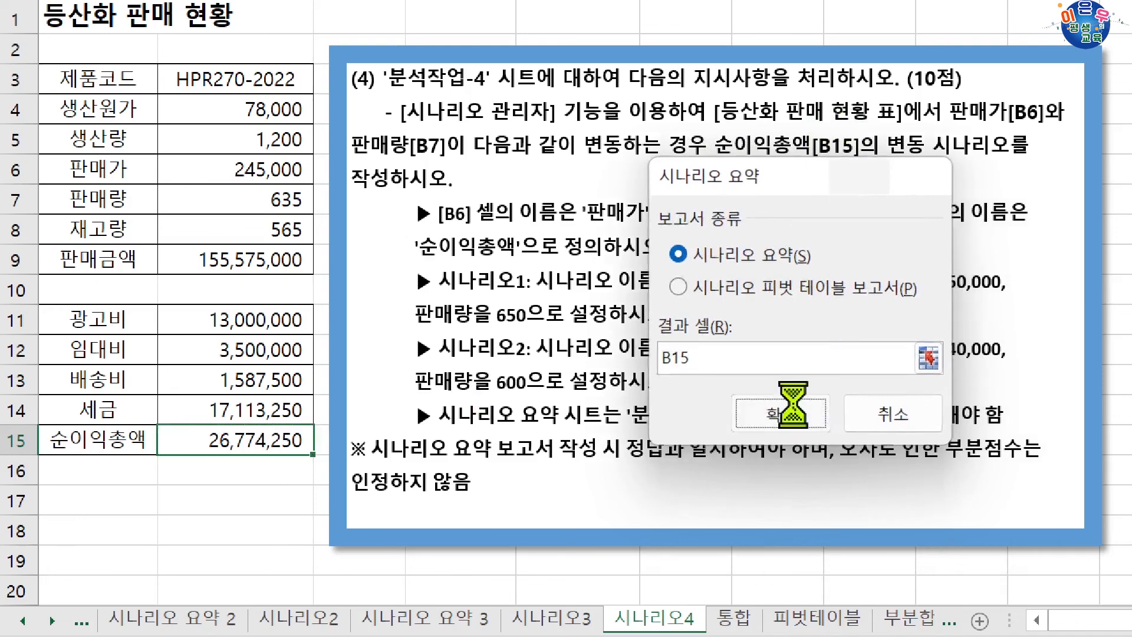